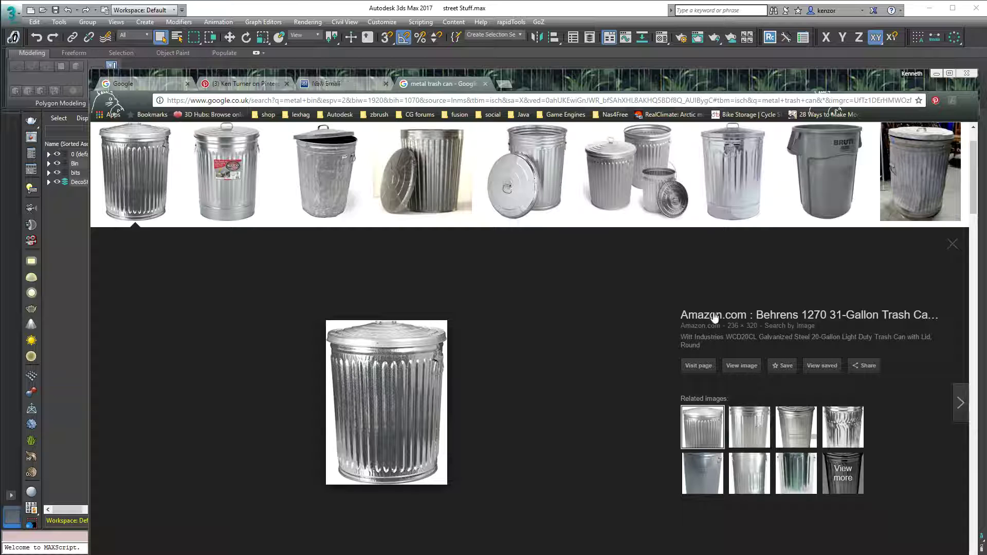
Preview the dented metal trash can reference, browse more image results, and move the browser away from the 3ds Max window.
{"action": "left_click", "coordinate": [910, 167]}
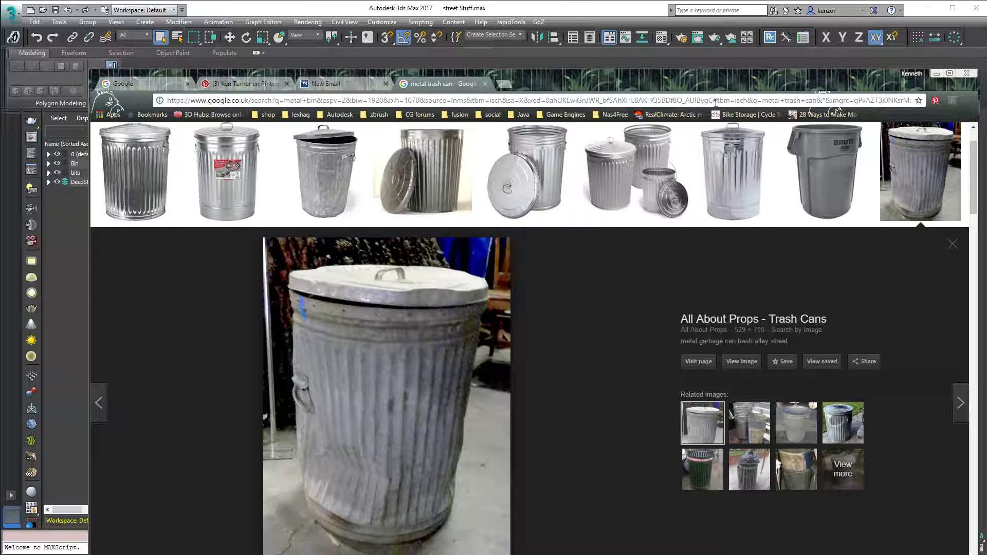
{"action": "left_click_drag", "start_coordinate": [699, 79], "coordinate": [728, 70]}
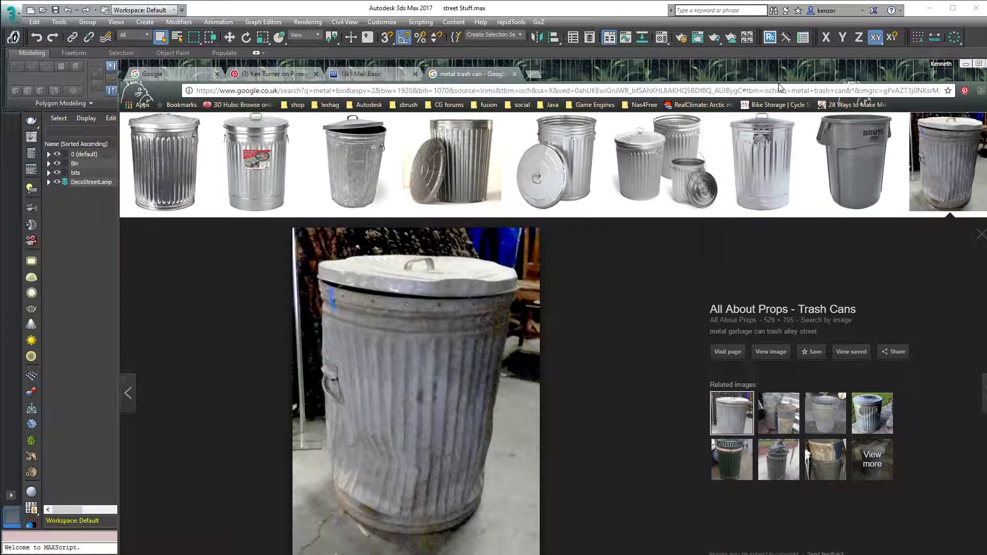
{"action": "scroll", "coordinate": [942, 219], "scroll_direction": "down", "scroll_amount": 5}
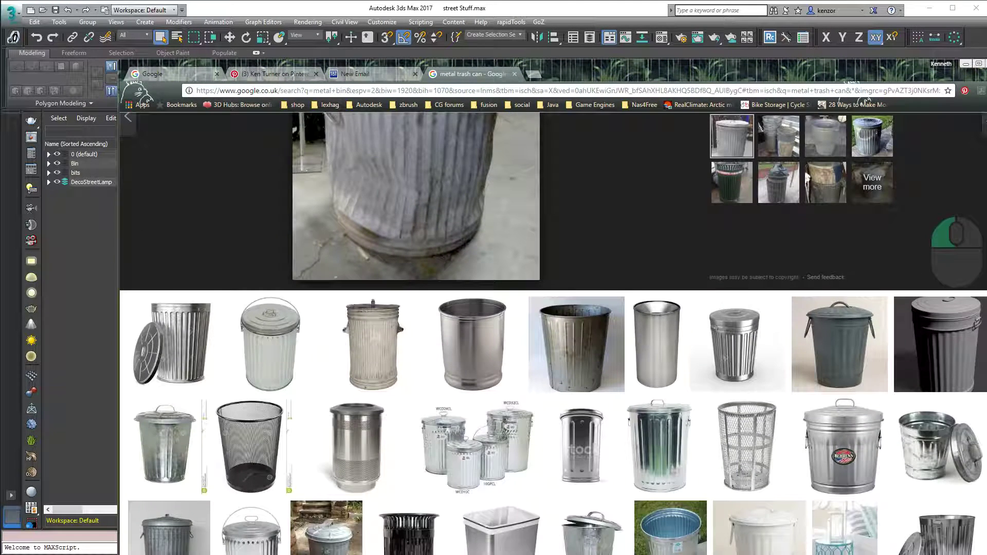
{"action": "left_click_drag", "start_coordinate": [683, 70], "coordinate": [986, 103]}
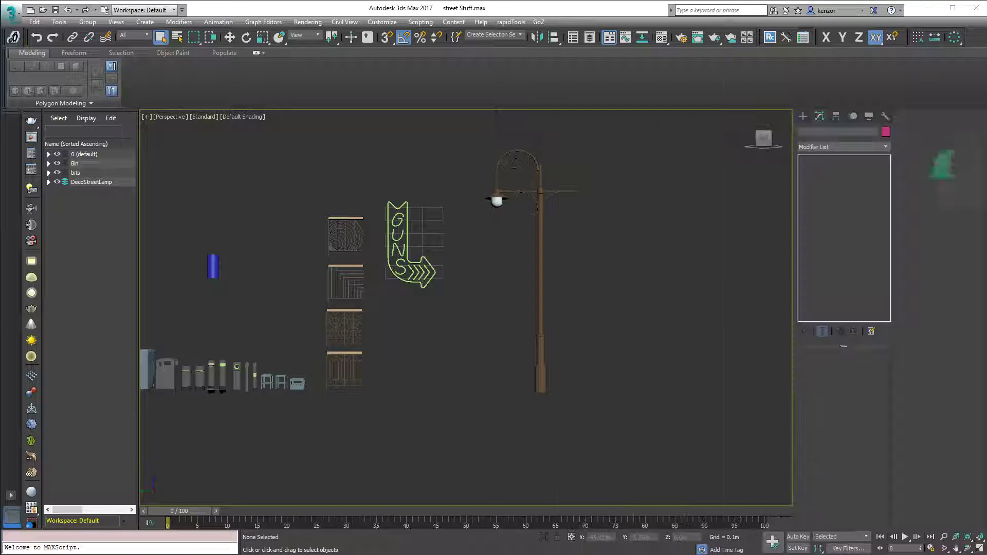
Activate the Rectangle spline shape tool.
{"action": "left_click", "coordinate": [803, 117]}
{"action": "middle_click_drag", "start_coordinate": [786, 227], "coordinate": [734, 230]}
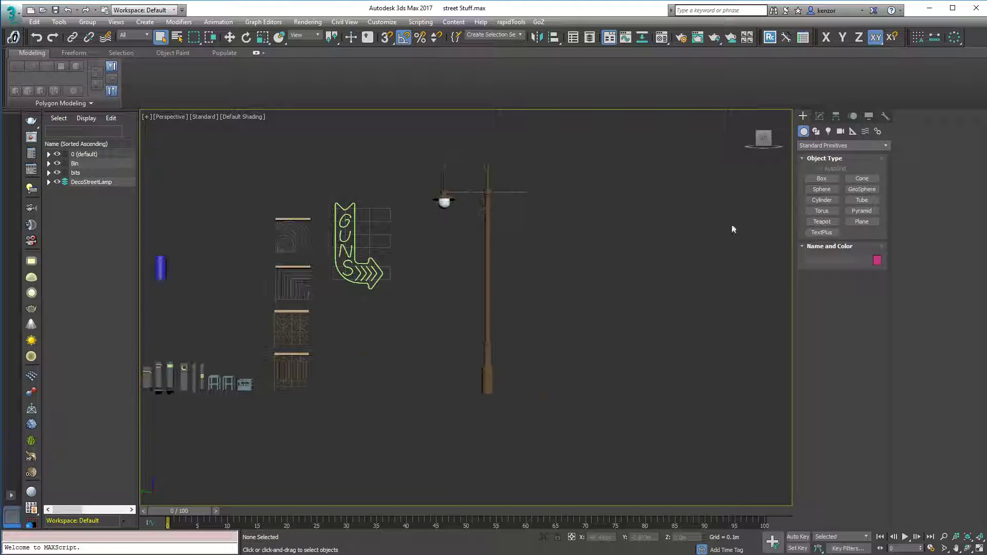
{"action": "left_click", "coordinate": [817, 132]}
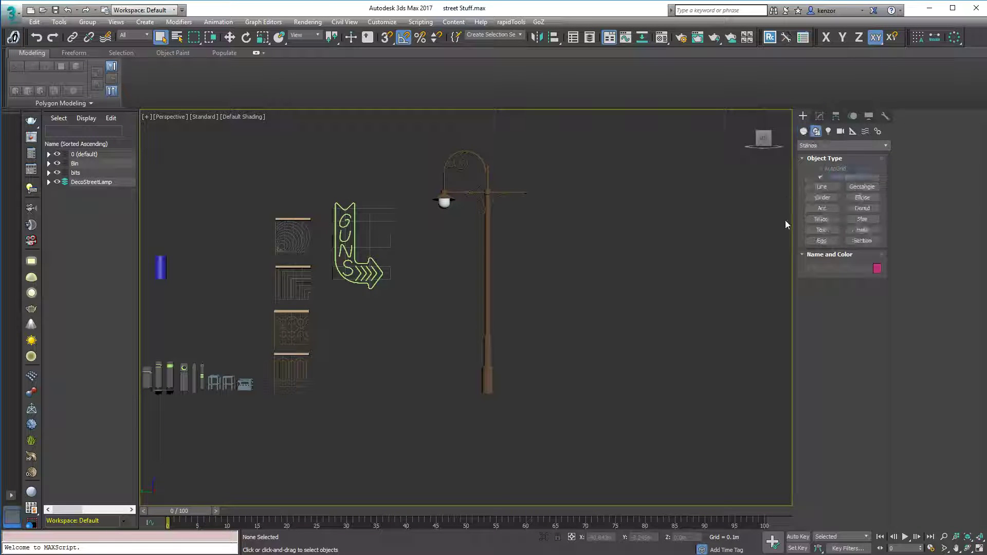
{"action": "left_click", "coordinate": [862, 187]}
{"action": "middle_click_drag", "start_coordinate": [586, 315], "coordinate": [561, 314]}
{"action": "left_click_drag", "start_coordinate": [561, 315], "coordinate": [630, 372]}
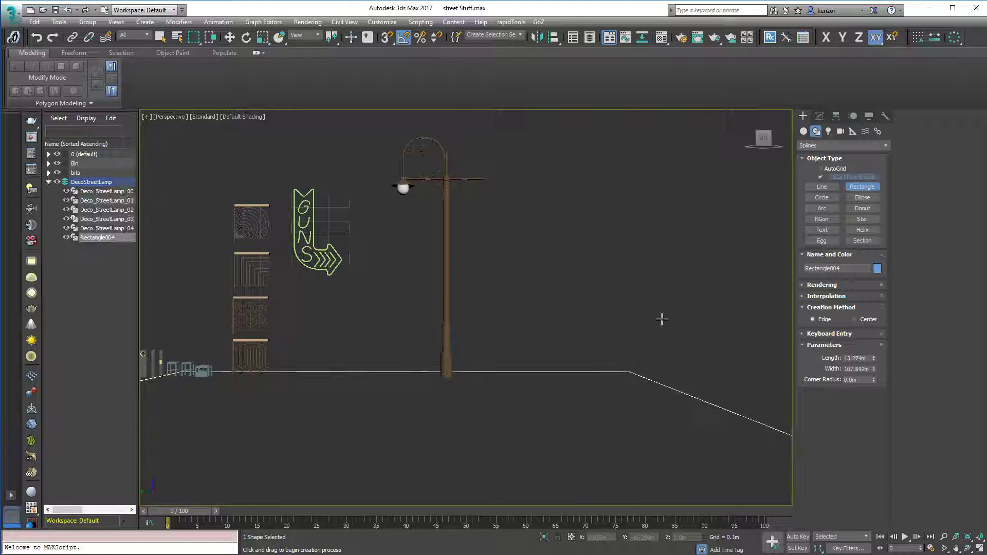
{"action": "middle_click_drag", "start_coordinate": [666, 299], "coordinate": [633, 285]}
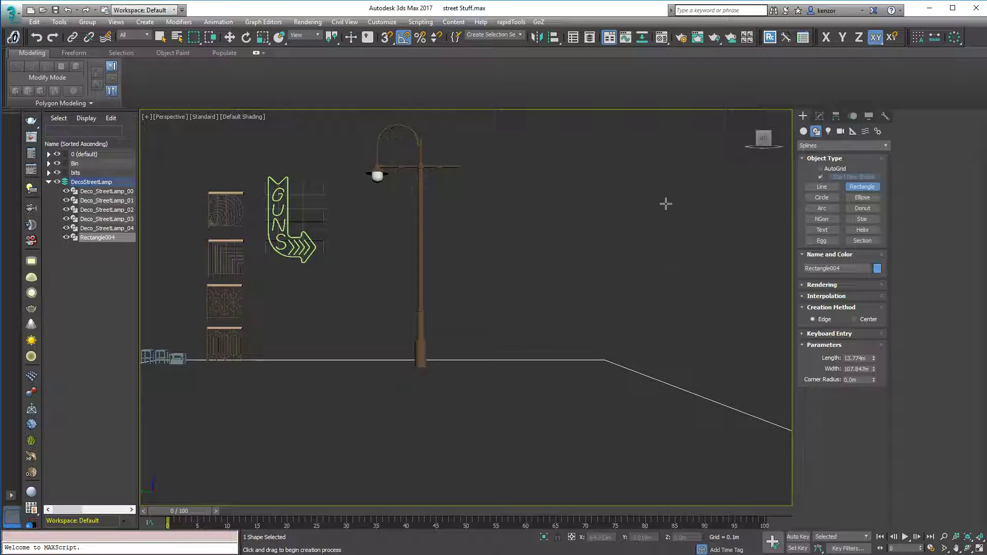
{"action": "key", "text": "ctrl+z"}
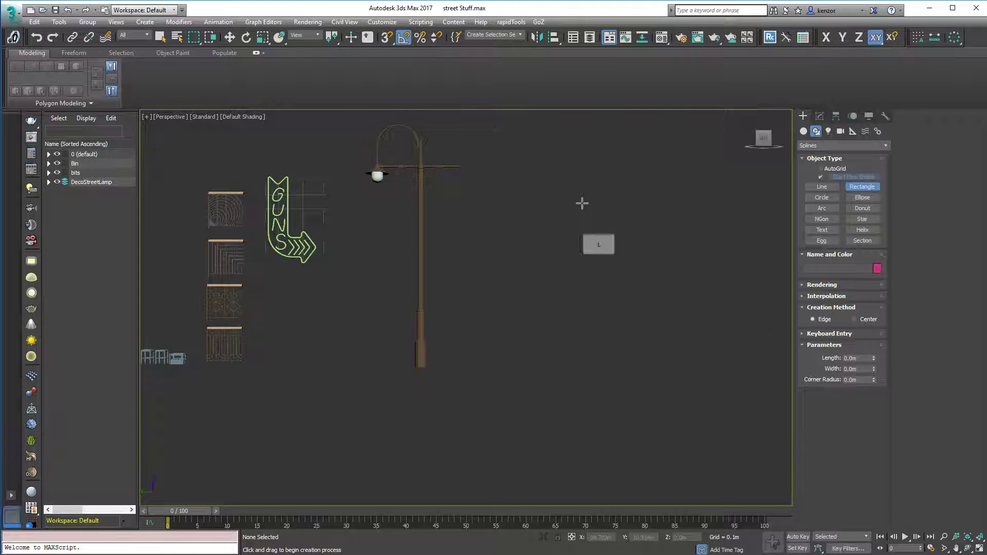
In the Left view, draw an upright rectangle about 1.26 m long and 0.65 m wide in the empty space beside the railings.
{"action": "key", "text": "l"}
{"action": "middle_click_drag", "start_coordinate": [656, 274], "coordinate": [288, 325]}
{"action": "scroll", "coordinate": [579, 283], "scroll_direction": "down", "scroll_amount": 2}
{"action": "middle_click_drag", "start_coordinate": [578, 283], "coordinate": [406, 309]}
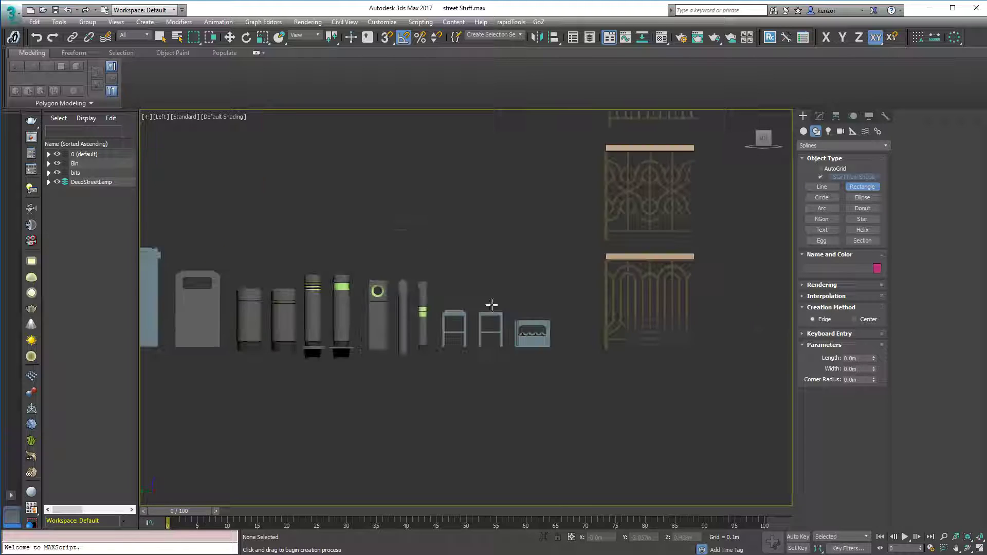
{"action": "scroll", "coordinate": [643, 280], "scroll_direction": "up", "scroll_amount": 1}
{"action": "middle_click_drag", "start_coordinate": [643, 277], "coordinate": [342, 315]}
{"action": "left_click_drag", "start_coordinate": [518, 233], "coordinate": [599, 392]}
{"action": "middle_click_drag", "start_coordinate": [647, 320], "coordinate": [632, 300]}
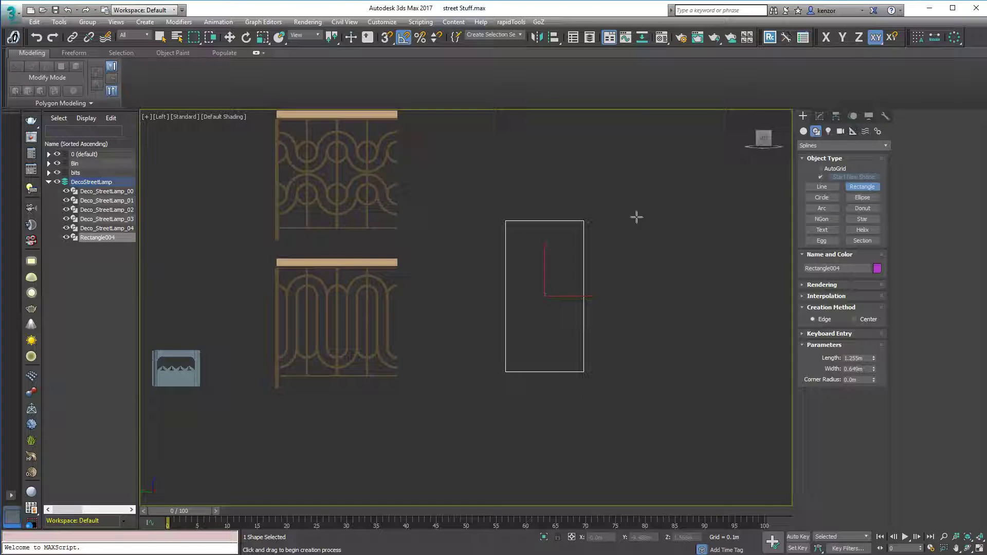
Set the rectangle's length to 1 m.
{"action": "scroll", "coordinate": [663, 216], "scroll_direction": "down", "scroll_amount": 2}
{"action": "middle_click_drag", "start_coordinate": [696, 242], "coordinate": [645, 219]}
{"action": "scroll", "coordinate": [648, 220], "scroll_direction": "up", "scroll_amount": 3}
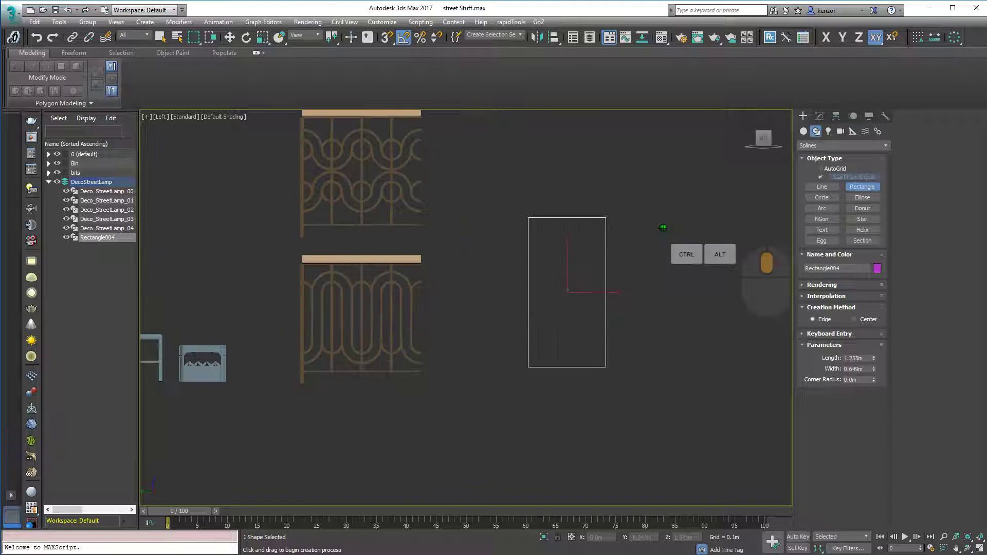
{"action": "double_click", "coordinate": [867, 361]}
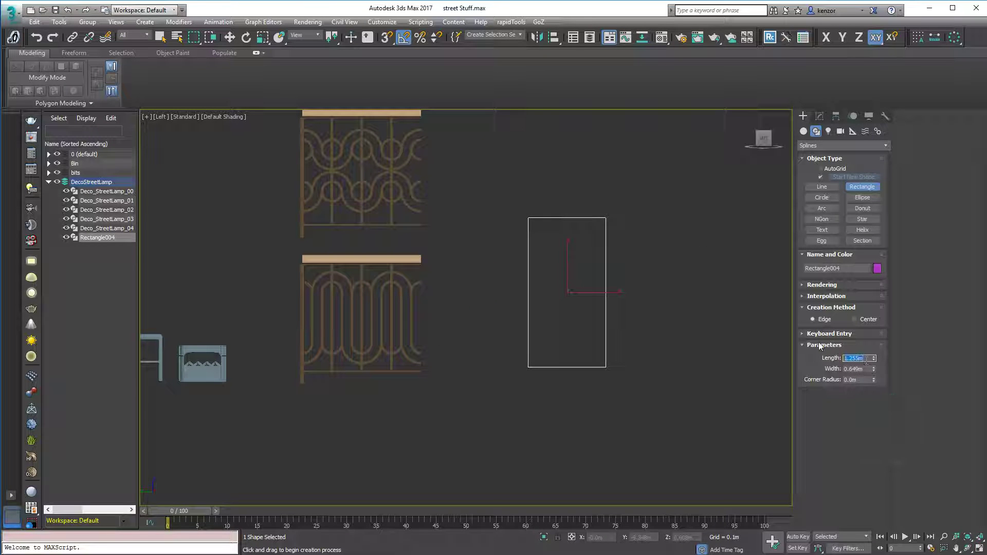
{"action": "type", "text": "1"}
{"action": "key", "text": "Tab"}
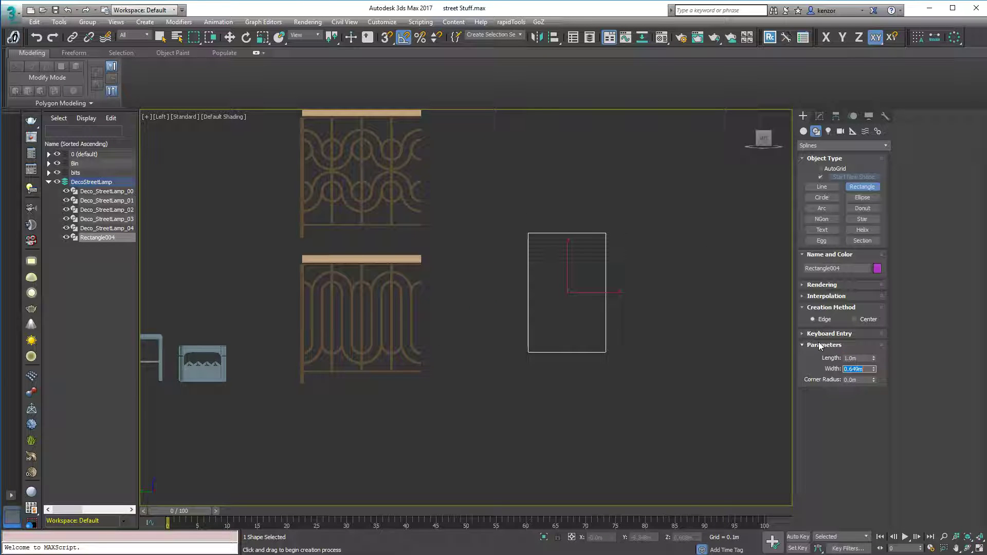
Convert the rectangle to an Editable Spline.
{"action": "left_click", "coordinate": [821, 116]}
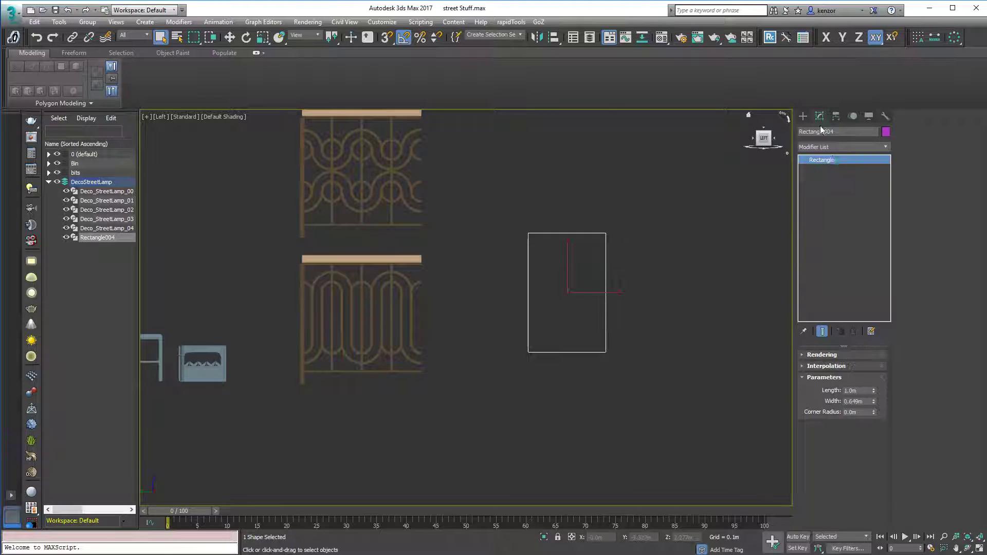
{"action": "right_click", "coordinate": [858, 160]}
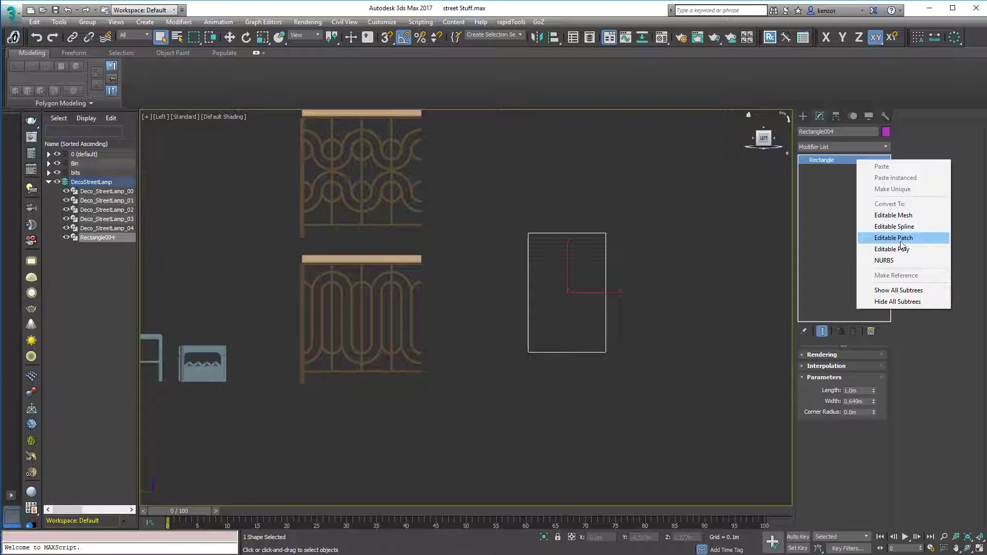
{"action": "left_click", "coordinate": [901, 227]}
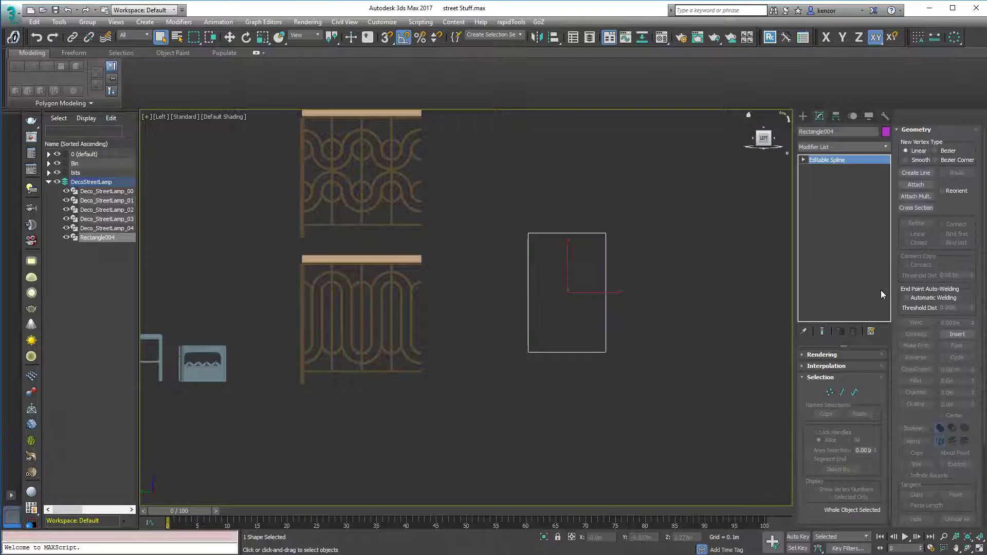
Select all the rectangle's segments and divide each of them with a value of 1.
{"action": "left_click", "coordinate": [842, 392]}
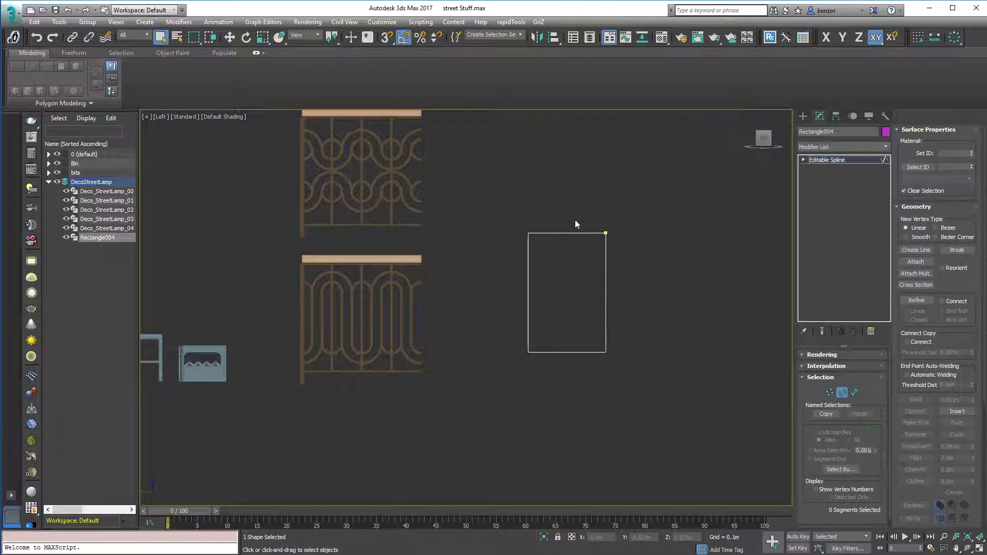
{"action": "scroll", "coordinate": [962, 461], "scroll_direction": "down", "scroll_amount": 5}
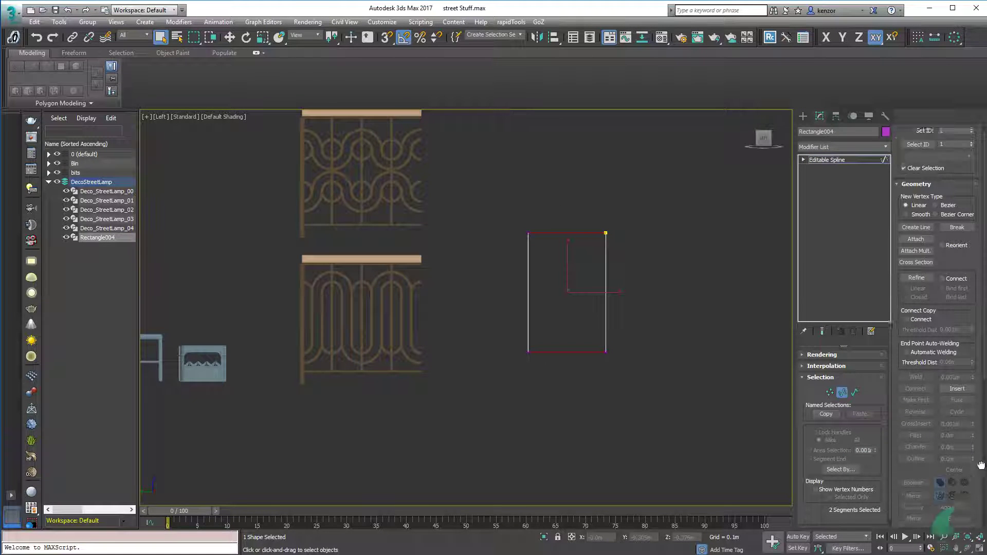
{"action": "left_click", "coordinate": [919, 447]}
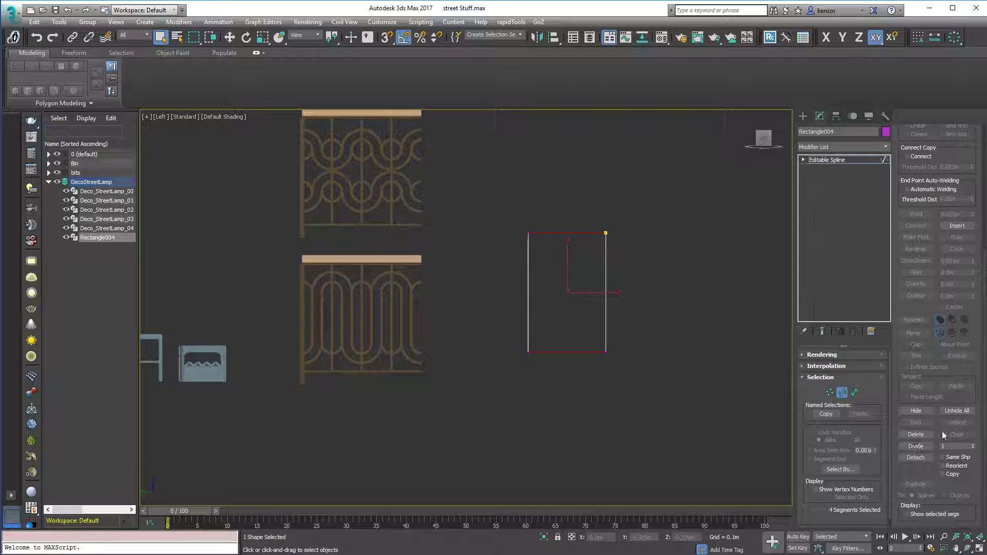
Delete the segments on the right half of the rectangle, keeping the left half as an open profile.
{"action": "left_click", "coordinate": [854, 393]}
{"action": "left_click", "coordinate": [842, 393]}
{"action": "left_click_drag", "start_coordinate": [603, 231], "coordinate": [663, 300]}
{"action": "key", "text": "Delete"}
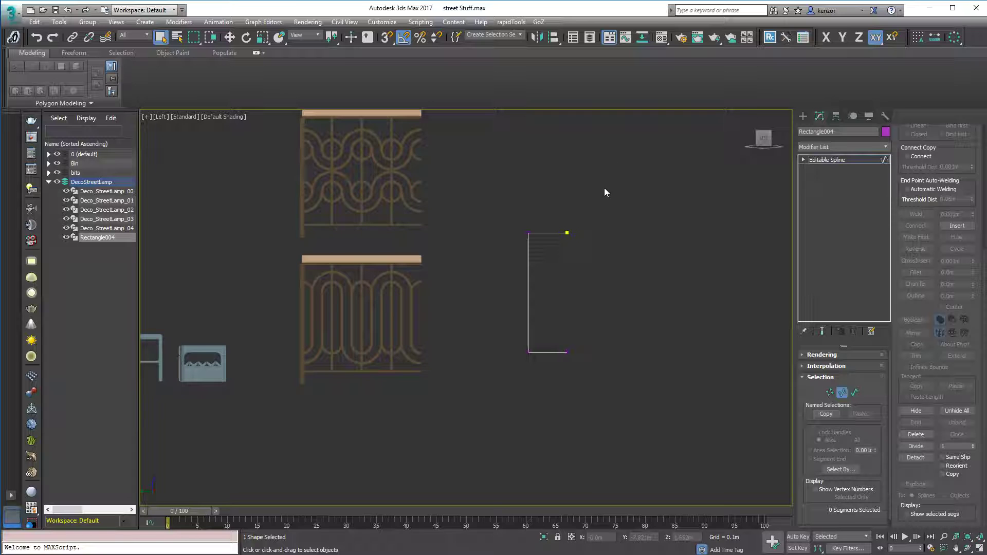
Apply a Lathe modifier to the half profile with Cap Start and Cap End off and Weld Core on.
{"action": "left_click", "coordinate": [886, 147]}
{"action": "left_click_drag", "start_coordinate": [887, 161], "coordinate": [886, 325]}
{"action": "left_click", "coordinate": [835, 263]}
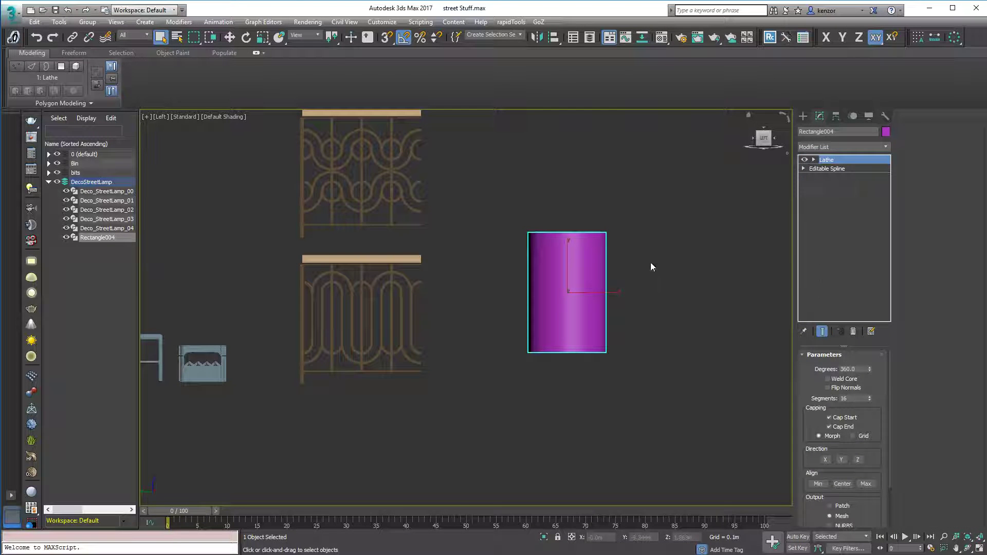
{"action": "left_click", "coordinate": [829, 417]}
{"action": "left_click", "coordinate": [829, 427]}
{"action": "mouse_move", "coordinate": [711, 304]}
{"action": "middle_mouse_down", "text": "alt"}
{"action": "mouse_move", "coordinate": [695, 333]}
{"action": "mouse_move", "coordinate": [726, 313]}
{"action": "middle_mouse_up", "text": "alt"}
{"action": "left_click", "coordinate": [766, 139]}
Clone the lathed cylinder upward as one independent copy.
{"action": "middle_click_drag", "start_coordinate": [666, 246], "coordinate": [582, 246]}
{"action": "scroll", "coordinate": [585, 303], "scroll_direction": "down", "scroll_amount": 3}
{"action": "scroll", "coordinate": [583, 292], "scroll_direction": "up", "scroll_amount": 1}
{"action": "middle_click_drag", "start_coordinate": [583, 287], "coordinate": [532, 304]}
{"action": "key", "text": "w"}
{"action": "left_click_drag", "start_coordinate": [481, 308], "coordinate": [504, 196], "text": "shift"}
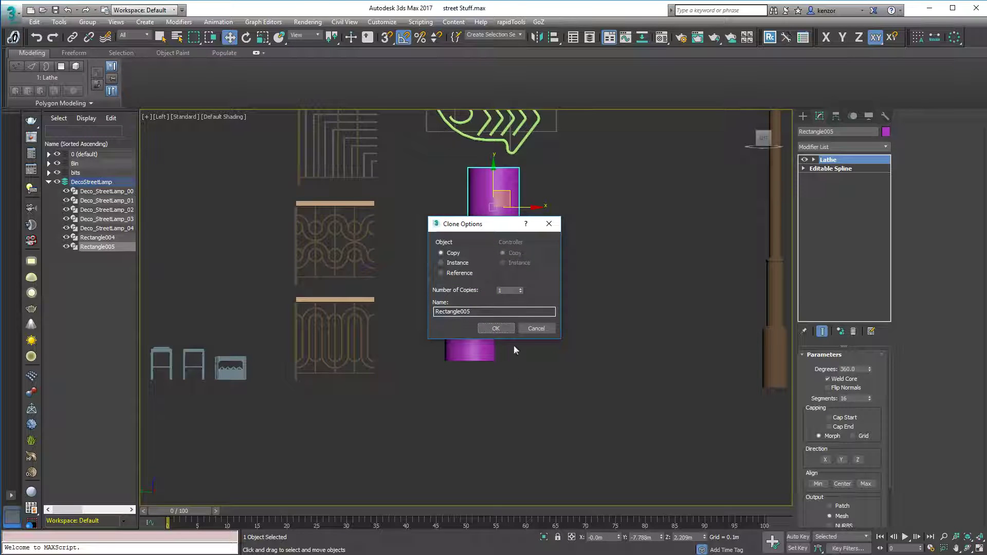
{"action": "left_click", "coordinate": [500, 330]}
Select the original lower cylinder and isolate it in the viewport.
{"action": "left_click", "coordinate": [516, 376]}
{"action": "left_click", "coordinate": [478, 330]}
{"action": "left_click_drag", "start_coordinate": [486, 312], "coordinate": [577, 336]}
{"action": "left_click", "coordinate": [544, 537]}
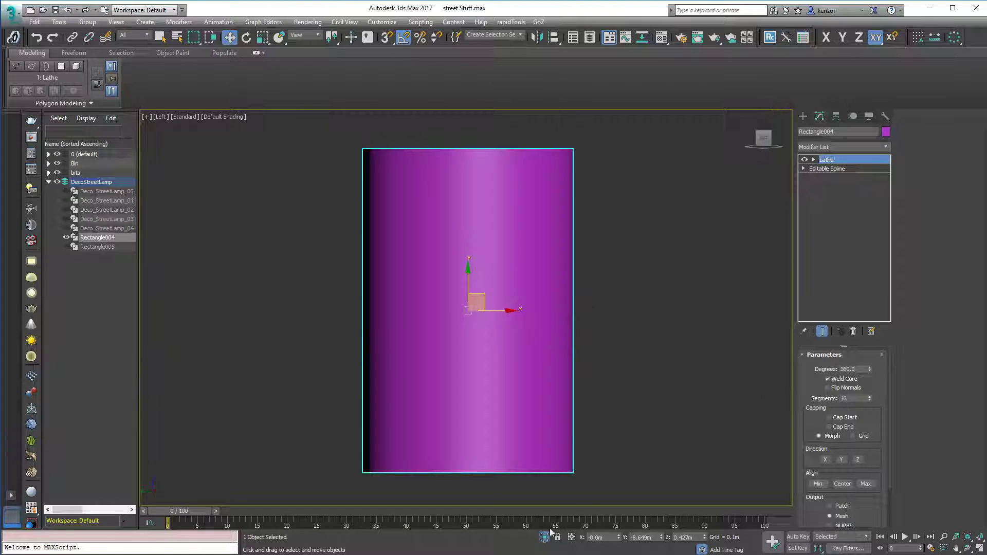
Add an Edit Spline modifier between the cylinder's Editable Spline base and its Lathe.
{"action": "scroll", "coordinate": [638, 360], "scroll_direction": "down", "scroll_amount": 3}
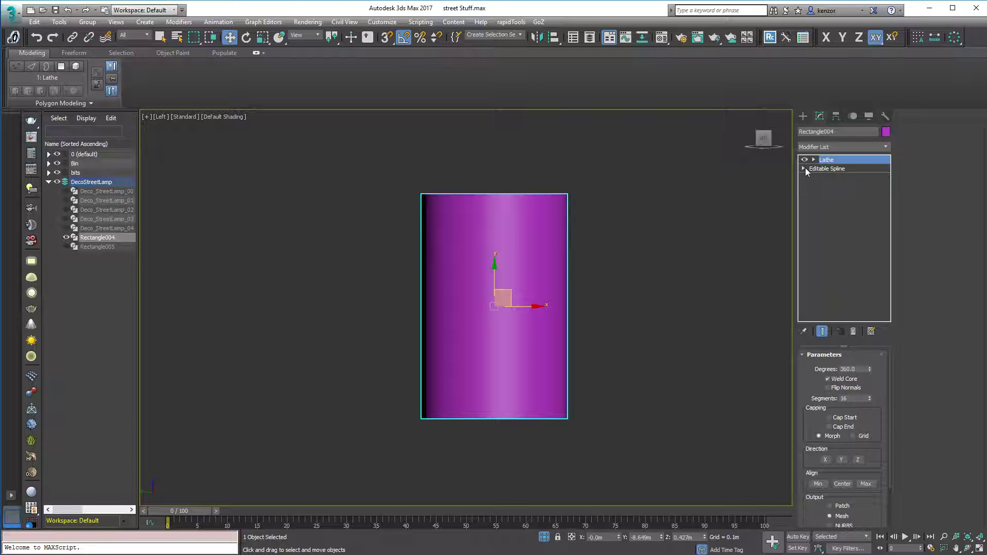
{"action": "left_click", "coordinate": [804, 169]}
{"action": "left_click", "coordinate": [825, 169]}
{"action": "left_click", "coordinate": [886, 147]}
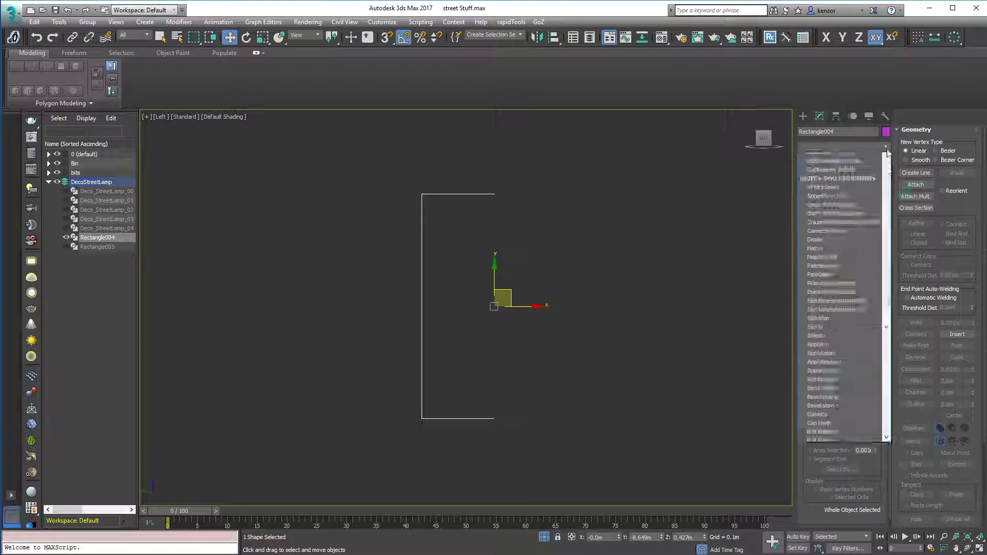
{"action": "left_click_drag", "start_coordinate": [888, 180], "coordinate": [893, 336]}
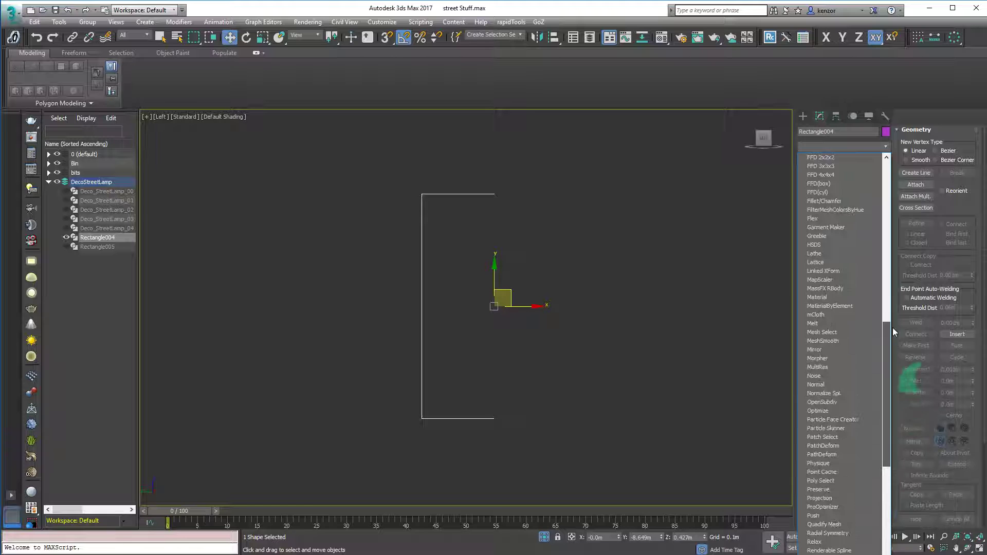
{"action": "scroll", "coordinate": [861, 233], "scroll_direction": "up", "scroll_amount": 3}
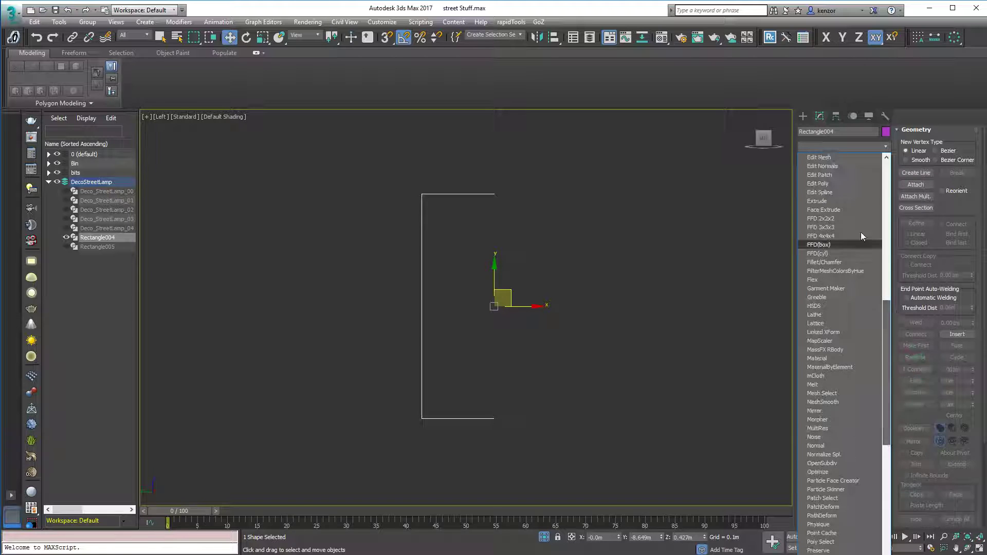
{"action": "left_click", "coordinate": [839, 193]}
Delete the profile's top segment at segment level of the Edit Spline modifier to open the cylinder's top.
{"action": "scroll", "coordinate": [623, 274], "scroll_direction": "down", "scroll_amount": 3}
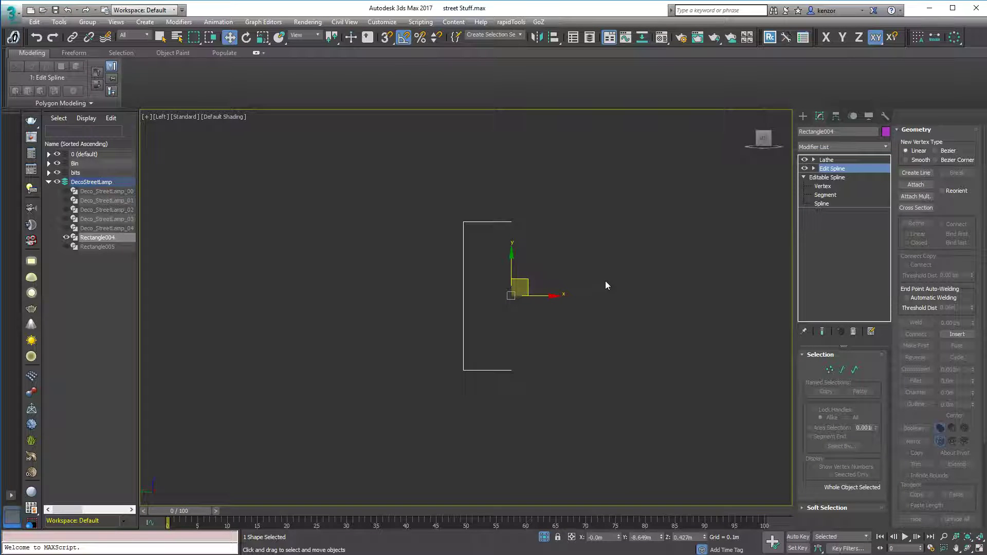
{"action": "left_click", "coordinate": [842, 370]}
{"action": "left_click", "coordinate": [493, 222]}
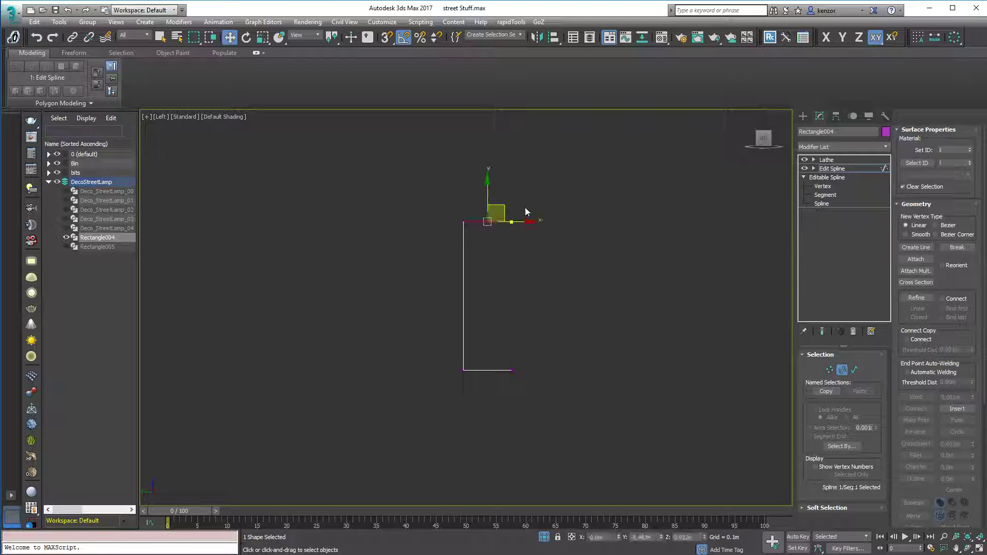
{"action": "key", "text": "Delete"}
{"action": "left_click", "coordinate": [843, 370]}
Add a Shell modifier above the Lathe on the open cylinder.
{"action": "left_click", "coordinate": [827, 160]}
{"action": "middle_click_drag", "start_coordinate": [682, 212], "coordinate": [730, 236], "text": "alt"}
{"action": "left_click", "coordinate": [887, 148]}
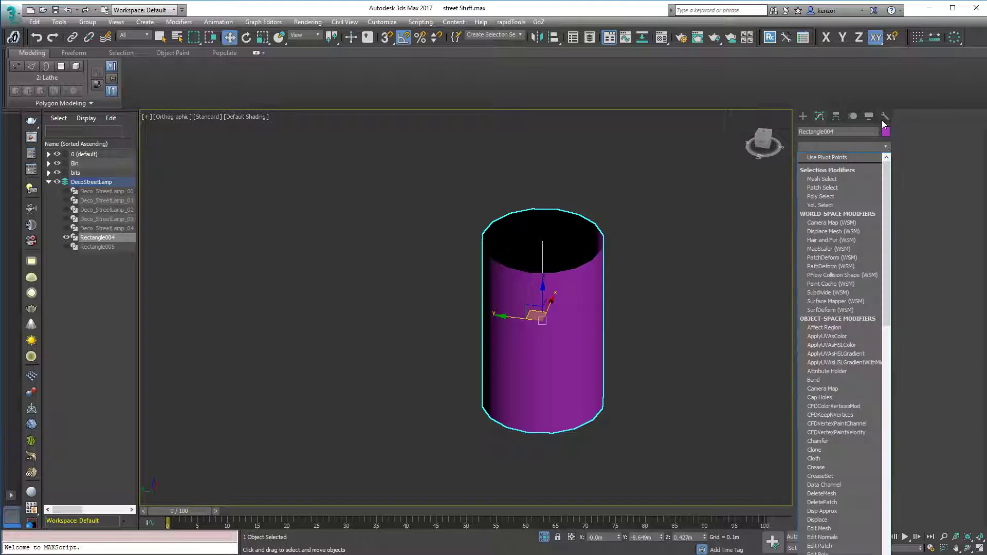
{"action": "type", "text": "sh"}
{"action": "key", "text": "Return"}
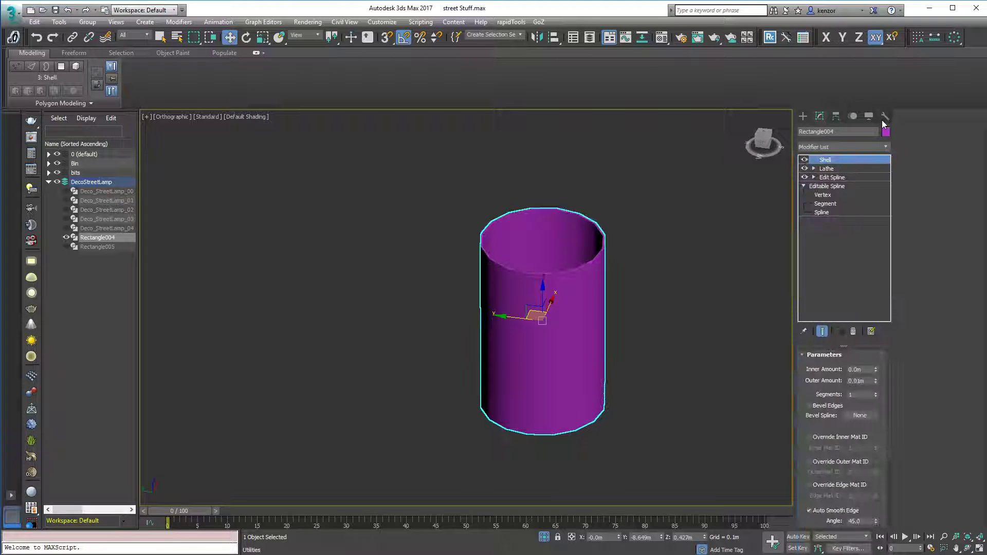
Set the Shell's inner amount to 0.01 m and outer amount to 0 m, and return to the Left view.
{"action": "left_click", "coordinate": [876, 367]}
{"action": "left_click_drag", "start_coordinate": [867, 381], "coordinate": [829, 376]}
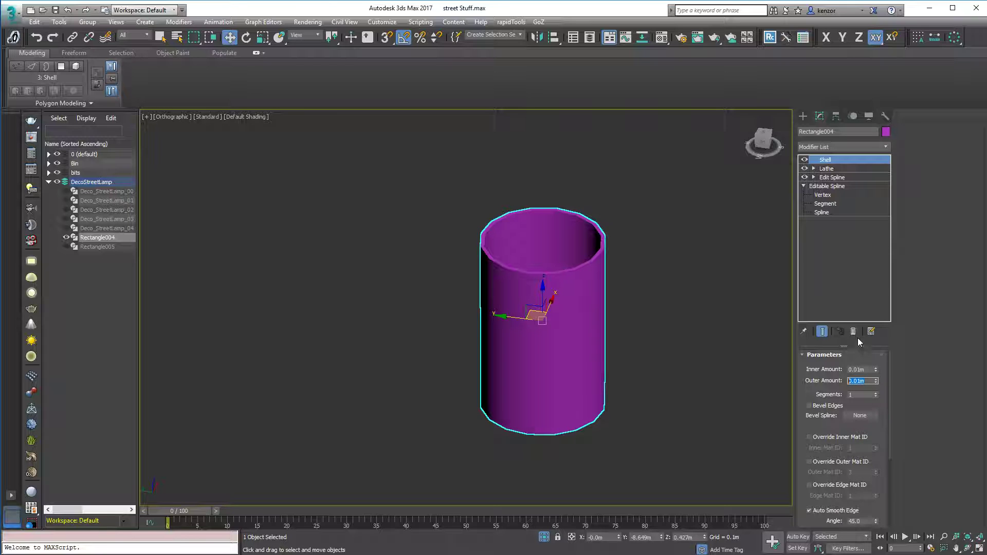
{"action": "type", "text": "0"}
{"action": "key", "text": "Return"}
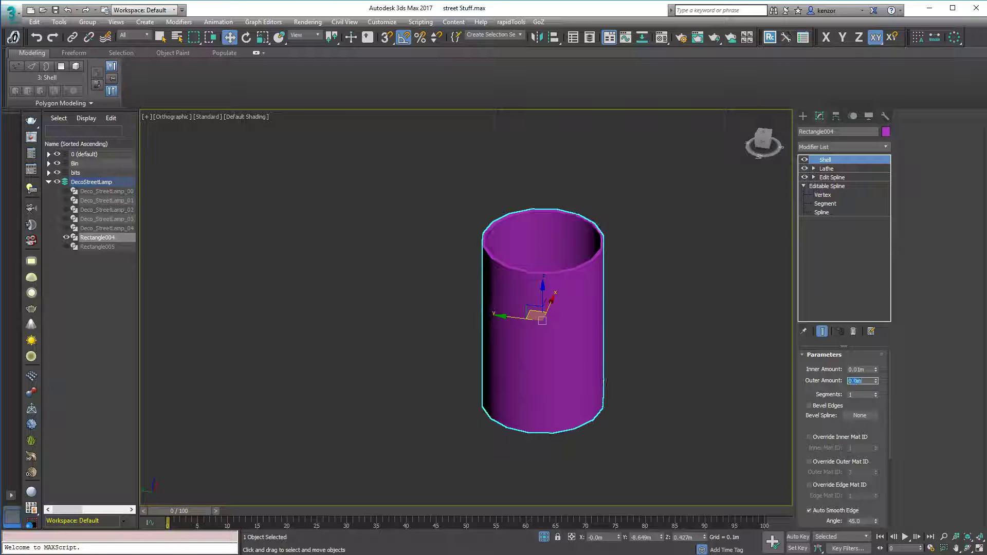
{"action": "middle_click_drag", "start_coordinate": [512, 122], "coordinate": [648, 249], "text": "alt"}
{"action": "key", "text": "l"}
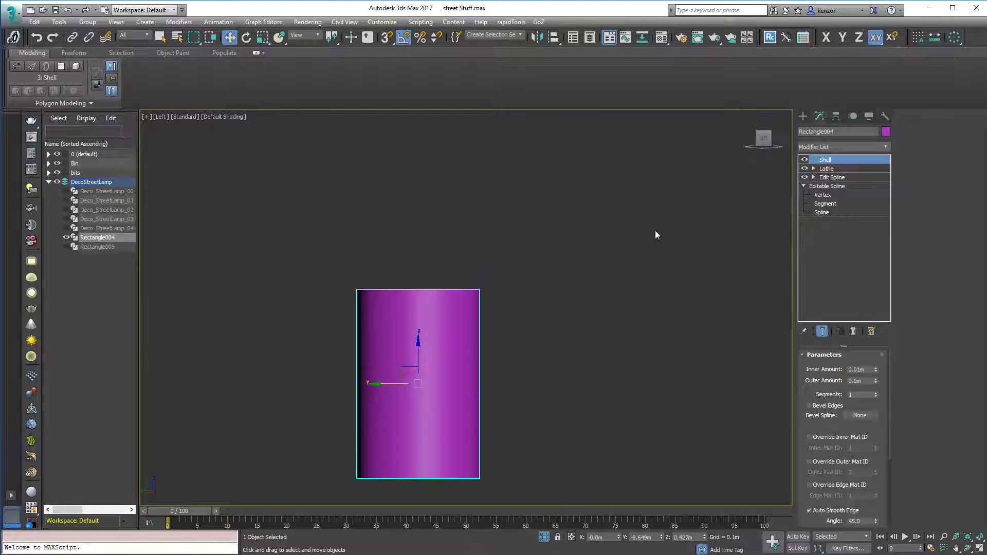
Examine the ribs and rim rings of the metal trash cans in the browser's reference images.
{"action": "middle_click_drag", "start_coordinate": [566, 280], "coordinate": [631, 282], "text": "ctrl+alt"}
{"action": "key", "text": "F3"}
{"action": "key", "text": "F3"}
{"action": "key", "text": "F3"}
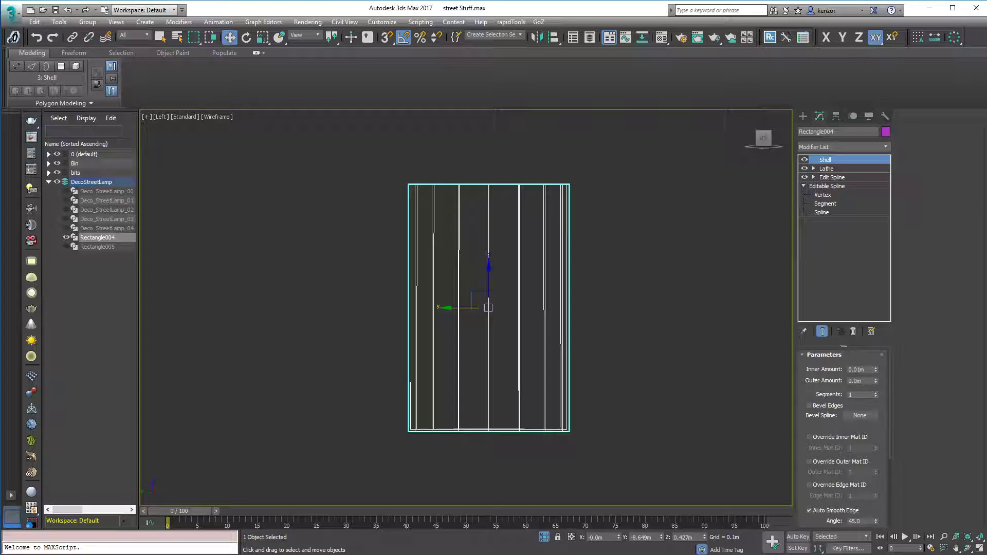
{"action": "left_click_drag", "start_coordinate": [986, 103], "coordinate": [517, 102]}
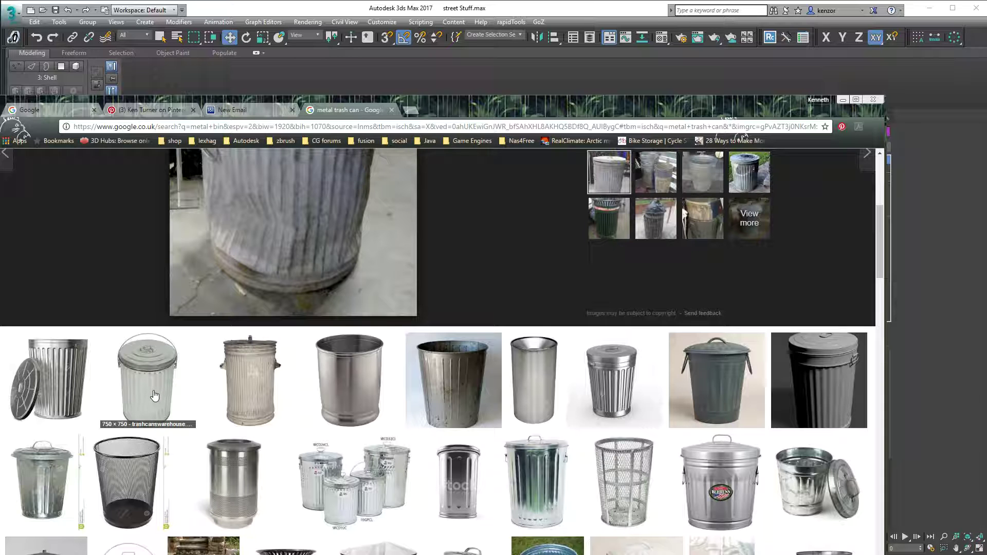
{"action": "left_click_drag", "start_coordinate": [535, 107], "coordinate": [986, 133]}
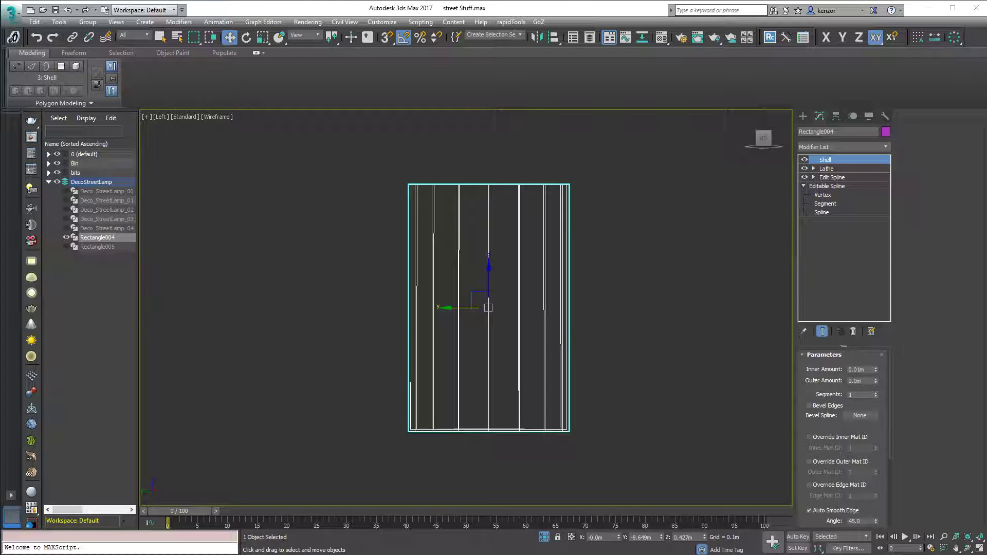
{"action": "middle_click_drag", "start_coordinate": [618, 243], "coordinate": [629, 237]}
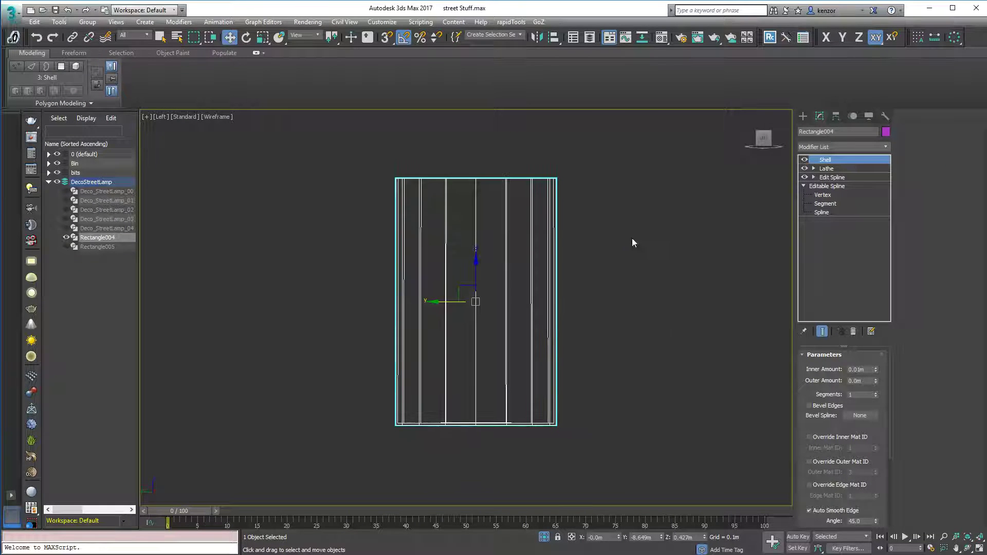
{"action": "key", "text": "F3"}
{"action": "key", "text": "F3"}
{"action": "key", "text": "F3"}
{"action": "key", "text": "F3"}
{"action": "key", "text": "F3"}
{"action": "key", "text": "F3"}
{"action": "middle_click_drag", "start_coordinate": [635, 236], "coordinate": [758, 198]}
{"action": "left_click", "coordinate": [884, 147]}
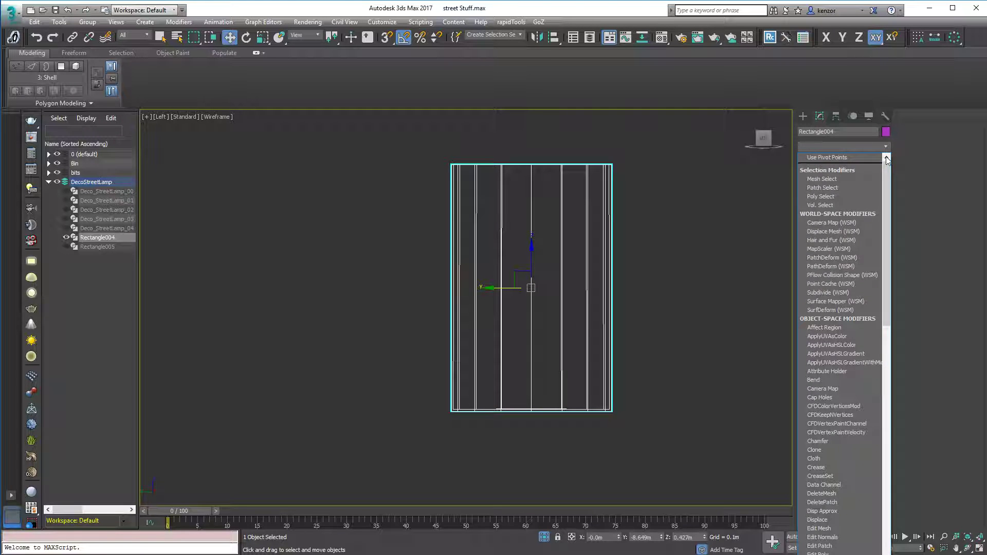
{"action": "left_click_drag", "start_coordinate": [889, 166], "coordinate": [904, 415]}
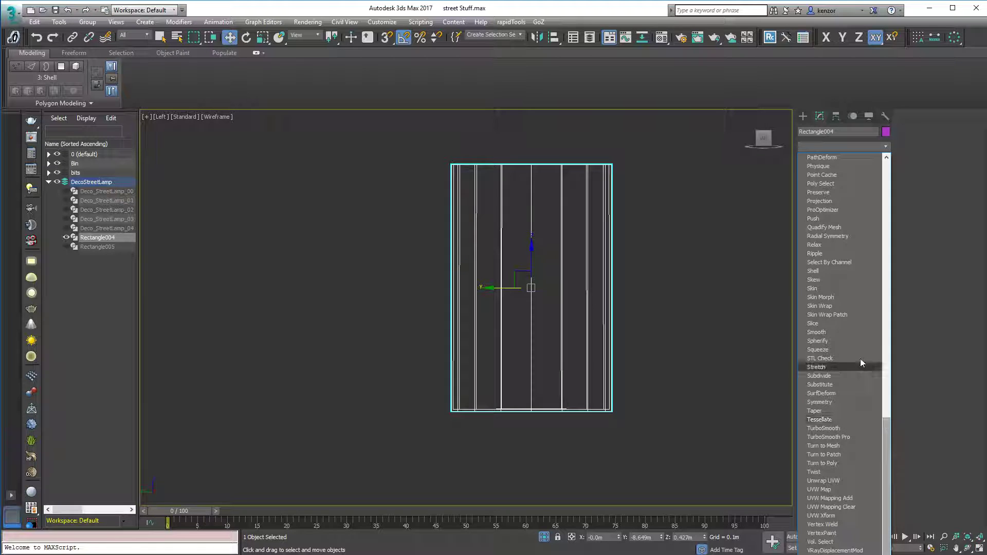
{"action": "left_click", "coordinate": [739, 342]}
Refine the profile's vertical side at vertex level of the Edit Spline modifier, inserting extra vertices near its top and bottom.
{"action": "middle_click_drag", "start_coordinate": [754, 252], "coordinate": [741, 236]}
{"action": "left_click", "coordinate": [854, 177]}
{"action": "left_click", "coordinate": [814, 177]}
{"action": "left_click", "coordinate": [830, 370]}
{"action": "middle_click_drag", "start_coordinate": [572, 209], "coordinate": [601, 224]}
{"action": "left_click", "coordinate": [924, 225]}
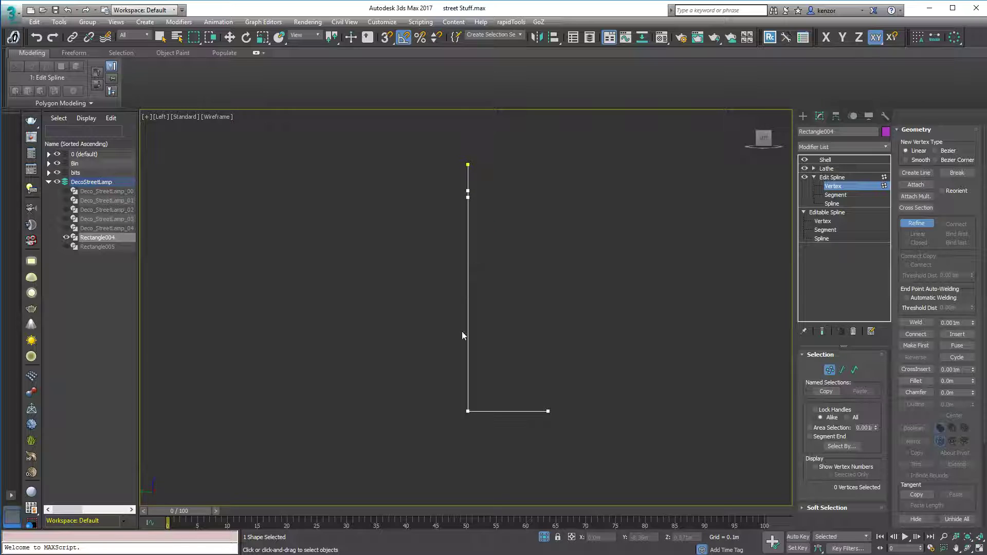
{"action": "left_click", "coordinate": [468, 395]}
{"action": "left_click", "coordinate": [468, 391]}
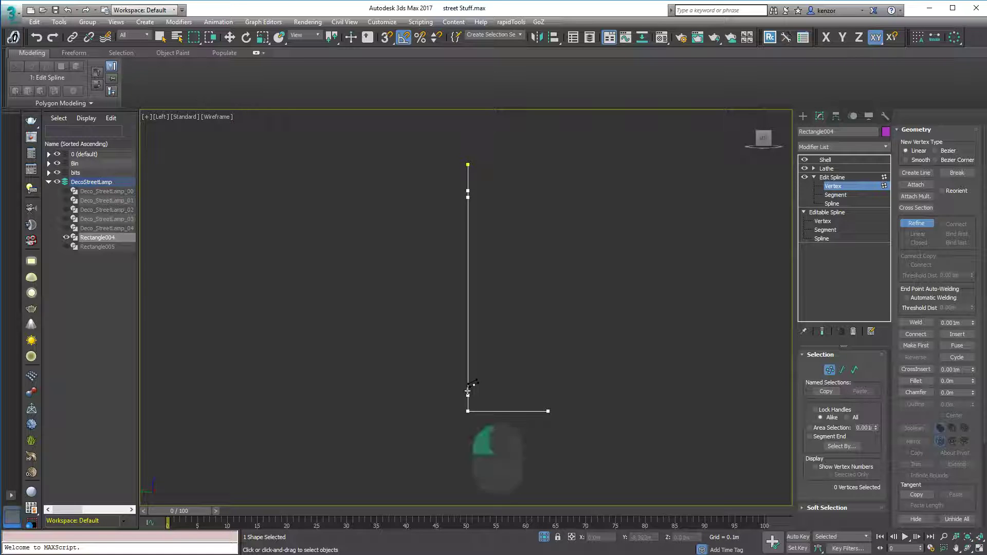
Lower one refined vertex near the profile's base and move the corner vertex and the one above it outward.
{"action": "middle_click_drag", "start_coordinate": [480, 357], "coordinate": [494, 304]}
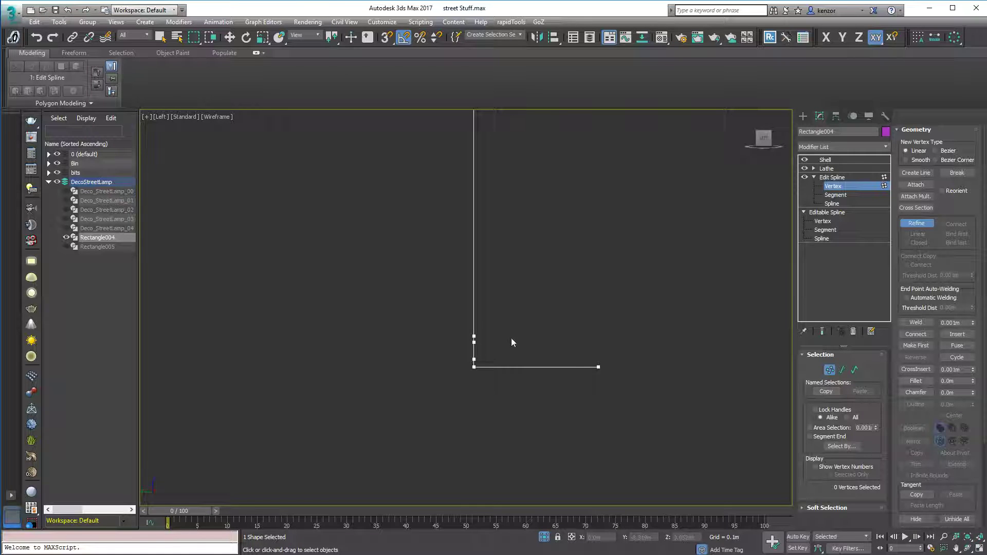
{"action": "scroll", "coordinate": [505, 322], "scroll_direction": "up", "scroll_amount": 1}
{"action": "key", "text": "w"}
{"action": "left_click", "coordinate": [505, 326]}
{"action": "left_click", "coordinate": [456, 346]}
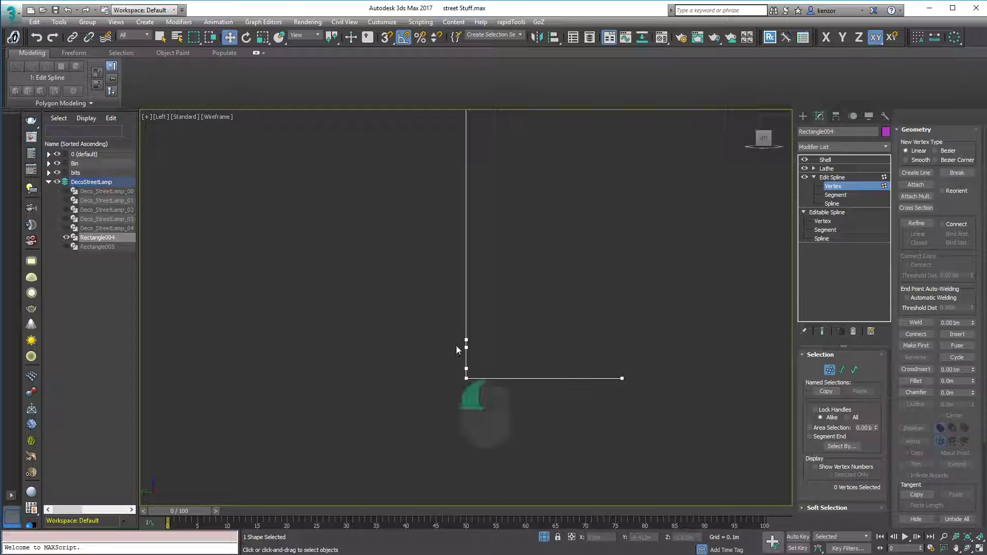
{"action": "left_click", "coordinate": [466, 330]}
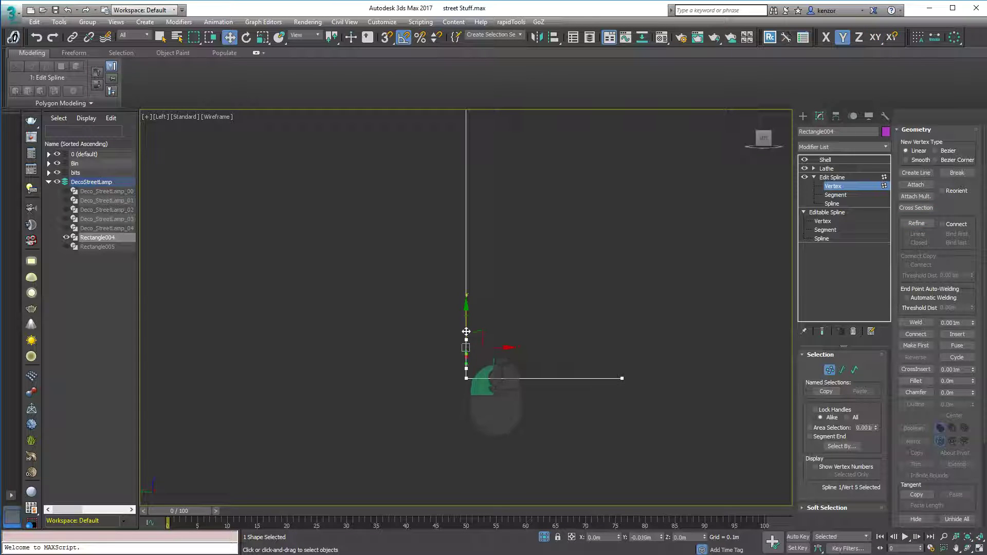
{"action": "left_click_drag", "start_coordinate": [440, 364], "coordinate": [471, 389]}
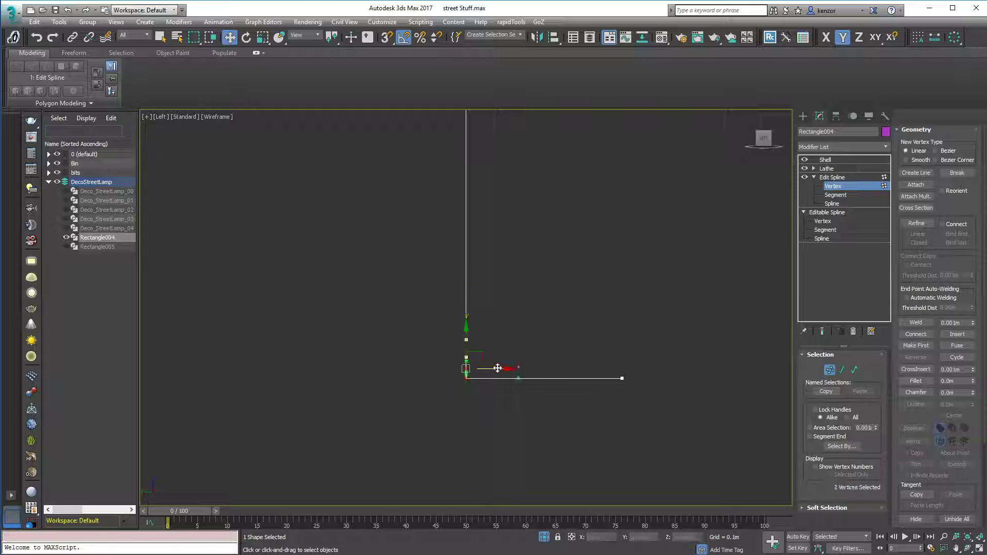
{"action": "left_click", "coordinate": [498, 368]}
Show the shaded end result and delete the upper of the two refined vertices near the profile's top.
{"action": "scroll", "coordinate": [512, 324], "scroll_direction": "down", "scroll_amount": 2}
{"action": "left_click", "coordinate": [822, 331]}
{"action": "mouse_move", "coordinate": [675, 243]}
{"action": "middle_mouse_down"}
{"action": "mouse_move", "coordinate": [628, 294]}
{"action": "mouse_move", "coordinate": [657, 283]}
{"action": "mouse_move", "coordinate": [628, 236]}
{"action": "mouse_move", "coordinate": [553, 230]}
{"action": "mouse_move", "coordinate": [528, 187]}
{"action": "mouse_move", "coordinate": [498, 200]}
{"action": "middle_mouse_up"}
{"action": "key", "text": "F3"}
{"action": "scroll", "coordinate": [553, 231], "scroll_direction": "up", "scroll_amount": 3}
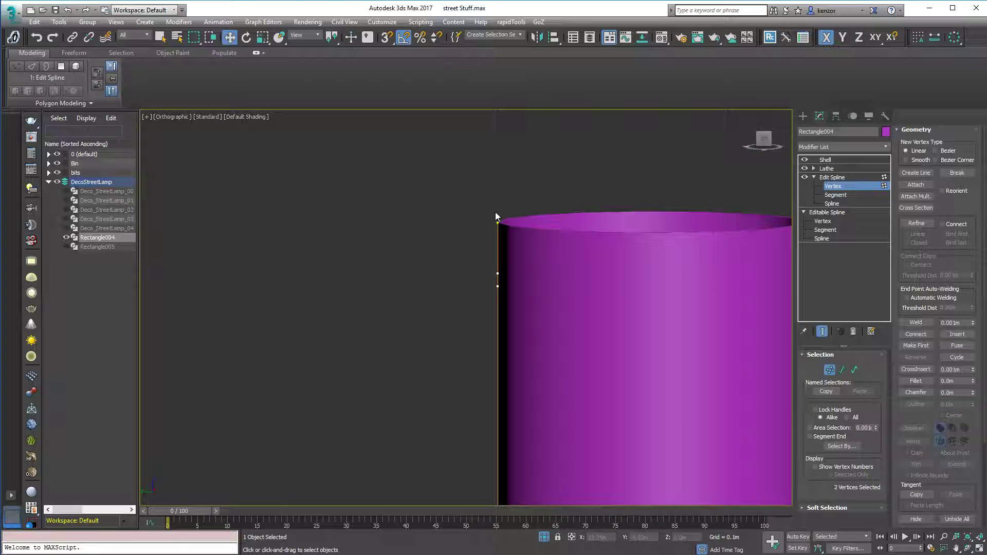
{"action": "left_click", "coordinate": [763, 139]}
{"action": "scroll", "coordinate": [480, 205], "scroll_direction": "up", "scroll_amount": 2}
{"action": "left_click", "coordinate": [446, 239]}
{"action": "key", "text": "Delete"}
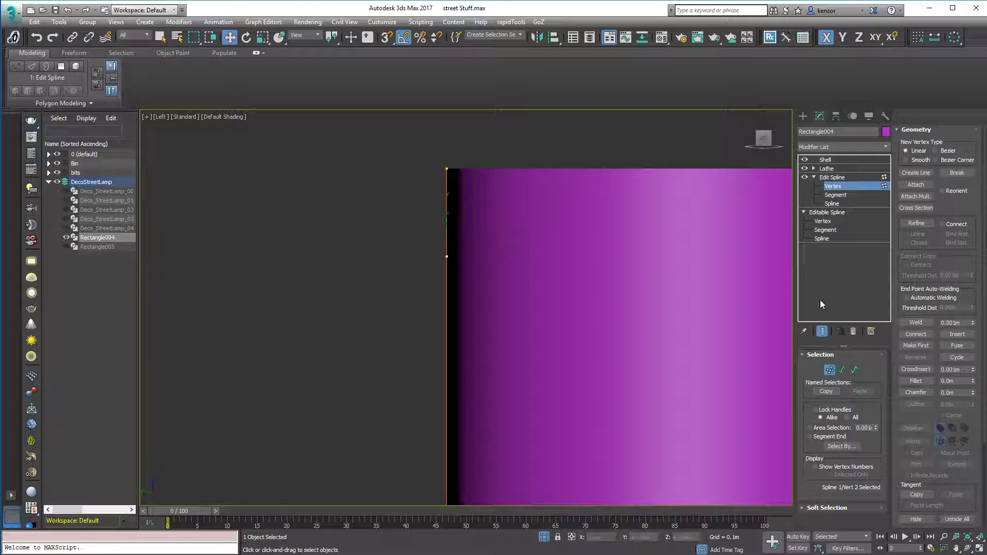
Divide the profile's top vertical segment with six new vertices at segment level.
{"action": "left_click", "coordinate": [843, 369]}
{"action": "left_click", "coordinate": [447, 209]}
{"action": "scroll", "coordinate": [978, 423], "scroll_direction": "down", "scroll_amount": 5}
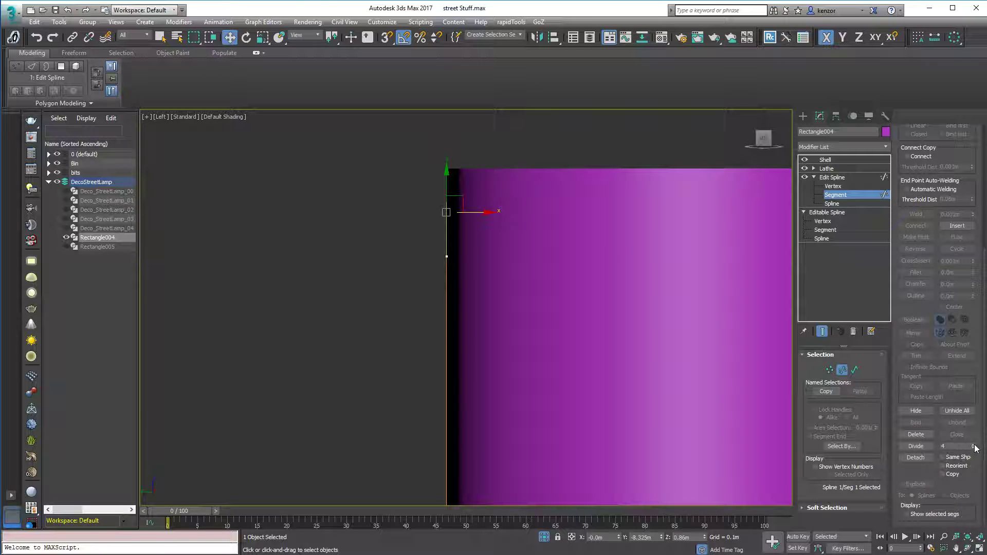
{"action": "left_click", "coordinate": [973, 445]}
{"action": "left_click", "coordinate": [916, 446]}
{"action": "middle_click_drag", "start_coordinate": [536, 198], "coordinate": [556, 218]}
{"action": "left_click", "coordinate": [341, 244]}
Move the lowest of the divided vertices slightly up the profile at vertex level.
{"action": "left_click", "coordinate": [830, 371]}
{"action": "left_click", "coordinate": [437, 354]}
{"action": "left_click_drag", "start_coordinate": [437, 334], "coordinate": [437, 329]}
Move every other vertex of the divided top section outward to form three ridges around the rim.
{"action": "left_click", "coordinate": [417, 199]}
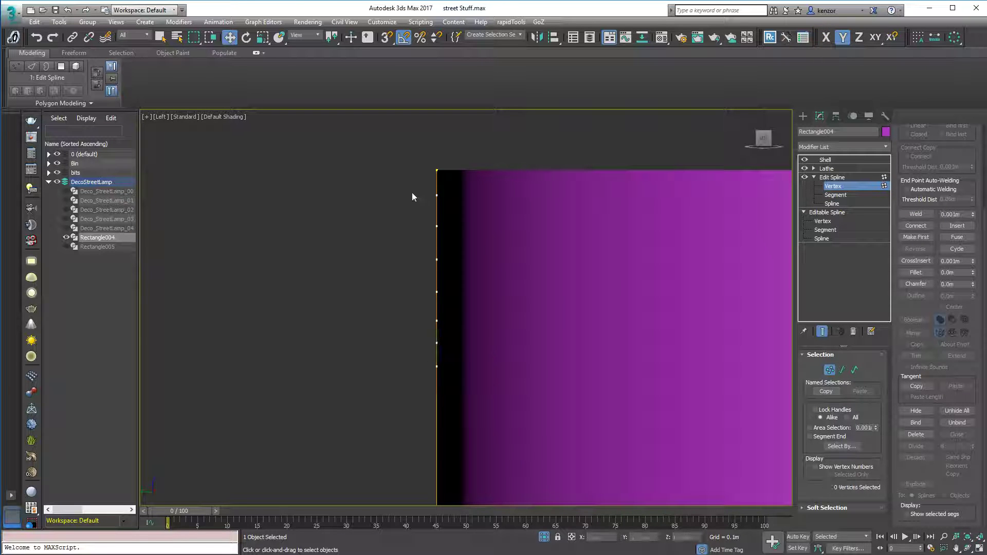
{"action": "left_click", "coordinate": [436, 260], "text": "ctrl"}
{"action": "left_click", "coordinate": [437, 320], "text": "ctrl"}
{"action": "left_click_drag", "start_coordinate": [470, 196], "coordinate": [454, 196]}
{"action": "middle_click_drag", "start_coordinate": [460, 213], "coordinate": [460, 263], "text": "ctrl+alt"}
{"action": "middle_click_drag", "start_coordinate": [509, 291], "coordinate": [486, 301]}
{"action": "middle_click_drag", "start_coordinate": [468, 229], "coordinate": [494, 201], "text": "ctrl+alt"}
{"action": "left_click", "coordinate": [461, 216]}
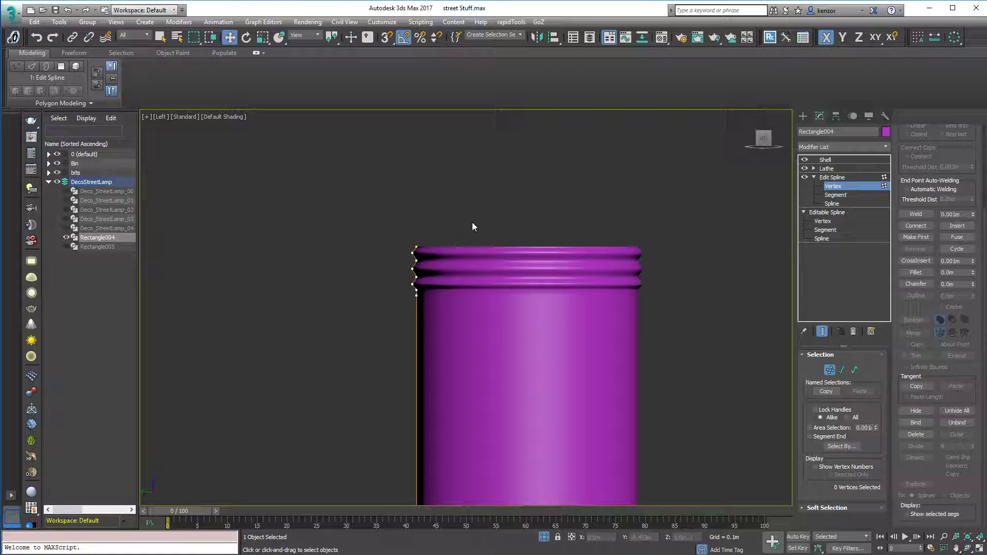
Select the eight ridge vertices and scale their tangents vertically to about 153% around their own pivots to round the ridges.
{"action": "scroll", "coordinate": [470, 217], "scroll_direction": "up", "scroll_amount": 1}
{"action": "left_click_drag", "start_coordinate": [355, 219], "coordinate": [450, 337]}
{"action": "middle_click_drag", "start_coordinate": [459, 229], "coordinate": [442, 210]}
{"action": "key", "text": "r"}
{"action": "mouse_move", "coordinate": [405, 191]}
{"action": "left_mouse_down"}
{"action": "mouse_move", "coordinate": [407, 210]}
{"action": "mouse_move", "coordinate": [412, 146]}
{"action": "mouse_move", "coordinate": [412, 190]}
{"action": "left_mouse_up"}
{"action": "middle_click_drag", "start_coordinate": [425, 208], "coordinate": [427, 168], "text": "ctrl+alt"}
{"action": "middle_click_drag", "start_coordinate": [442, 225], "coordinate": [438, 155], "text": "ctrl+alt"}
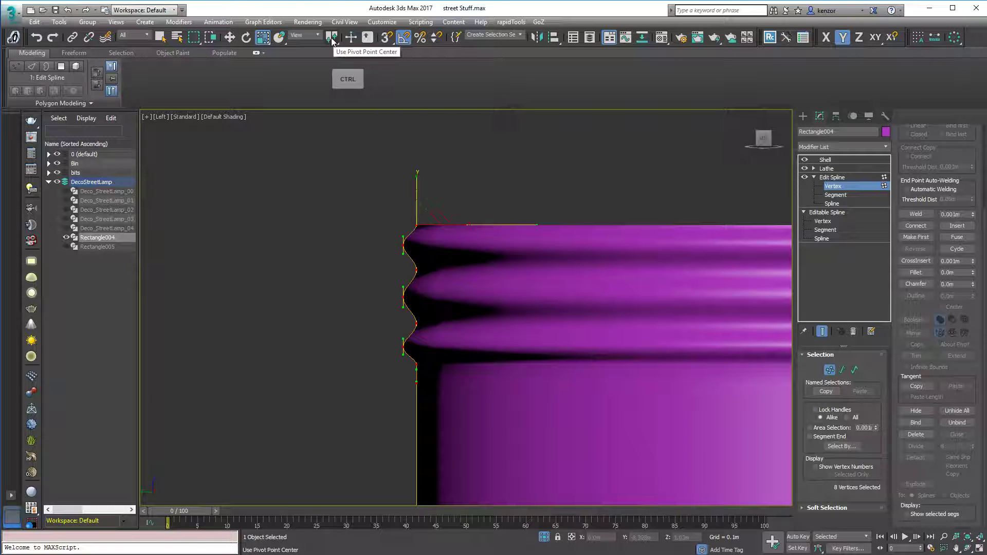
{"action": "mouse_move", "coordinate": [419, 172]}
{"action": "left_mouse_down"}
{"action": "mouse_move", "coordinate": [419, 135]}
{"action": "mouse_move", "coordinate": [418, 184]}
{"action": "mouse_move", "coordinate": [419, 157]}
{"action": "left_mouse_up"}
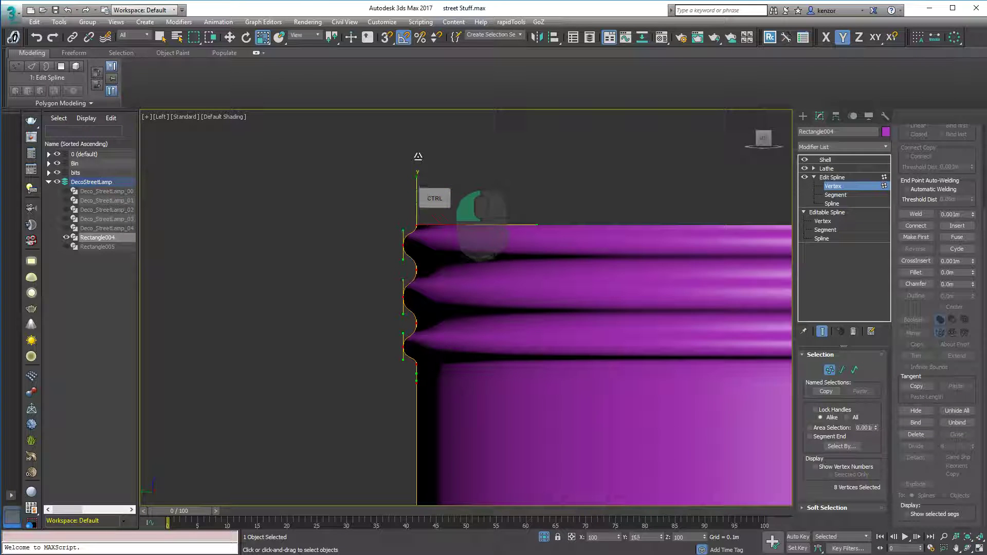
{"action": "middle_click_drag", "start_coordinate": [444, 323], "coordinate": [422, 269]}
Scale the ridge vertices closer together vertically about the selection center, move the outer ones slightly inward, and leave vertex level.
{"action": "left_click_drag", "start_coordinate": [331, 37], "coordinate": [334, 66]}
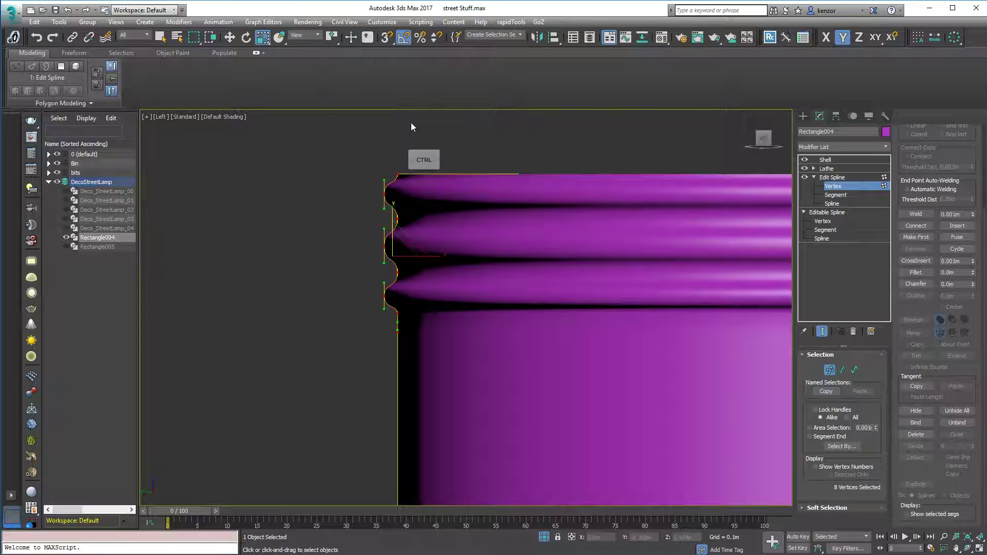
{"action": "left_click_drag", "start_coordinate": [392, 210], "coordinate": [392, 221], "text": "ctrl"}
{"action": "left_click_drag", "start_coordinate": [358, 190], "coordinate": [387, 300]}
{"action": "key", "text": "w"}
{"action": "left_click_drag", "start_coordinate": [418, 207], "coordinate": [424, 208], "text": "ctrl"}
{"action": "middle_click_drag", "start_coordinate": [445, 166], "coordinate": [370, 219], "text": "ctrl+alt"}
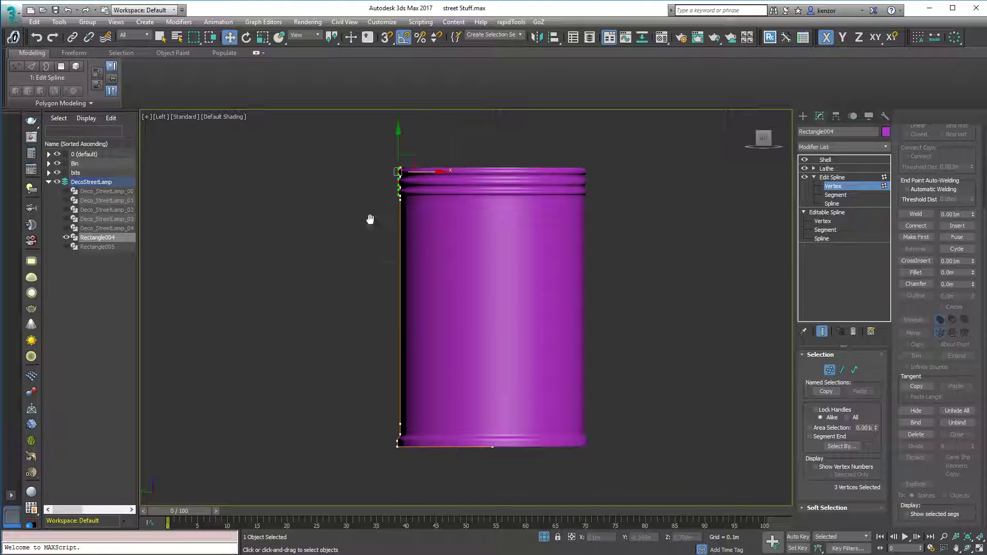
{"action": "left_click", "coordinate": [830, 370]}
{"action": "middle_click_drag", "start_coordinate": [692, 234], "coordinate": [707, 243]}
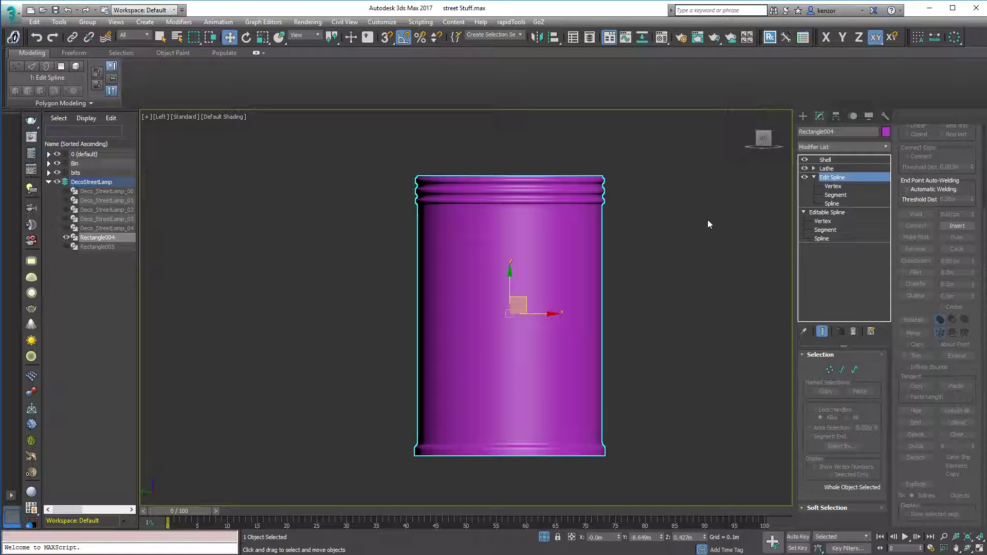
Display the can with edged faces and set the Lathe's segments to 48.
{"action": "left_click", "coordinate": [853, 169]}
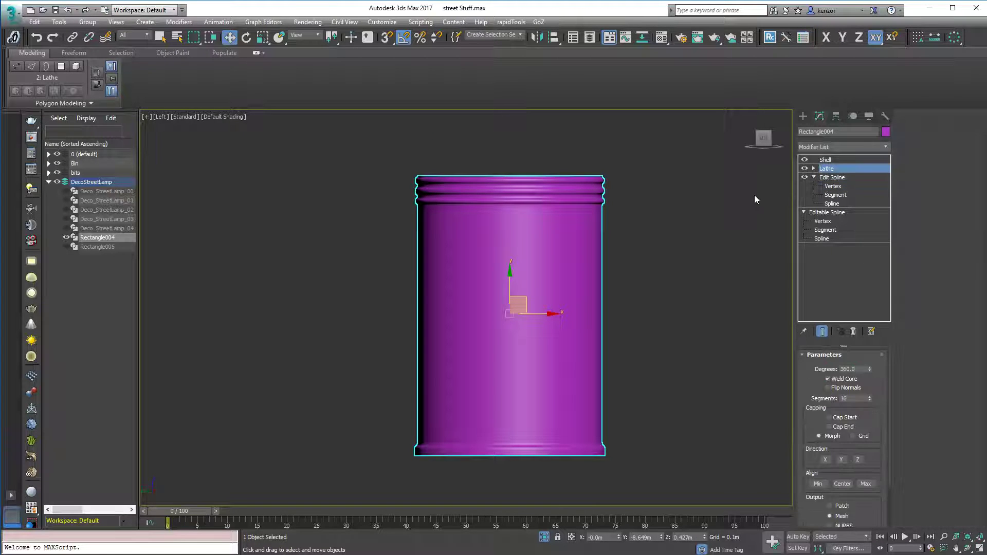
{"action": "left_click", "coordinate": [844, 160]}
{"action": "middle_click_drag", "start_coordinate": [717, 198], "coordinate": [764, 297], "text": "alt"}
{"action": "key", "text": "F3"}
{"action": "key", "text": "F4"}
{"action": "left_click", "coordinate": [829, 168]}
{"action": "left_click_drag", "start_coordinate": [880, 390], "coordinate": [876, 372]}
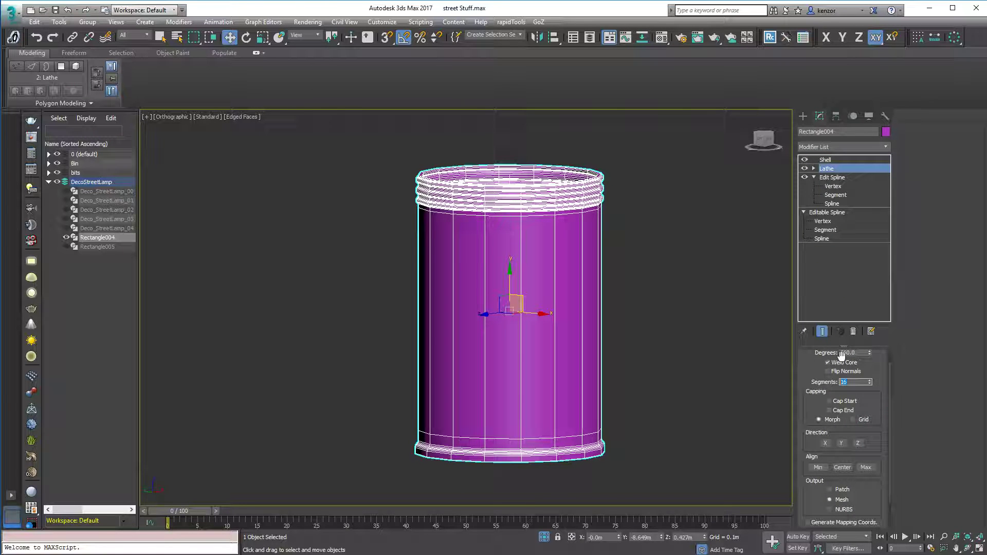
{"action": "type", "text": "48"}
{"action": "key", "text": "Return"}
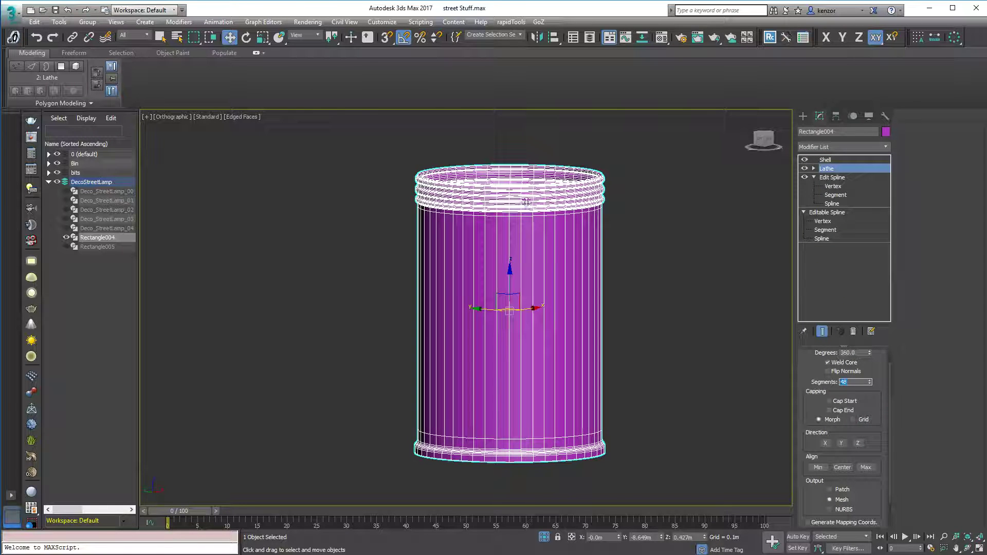
Reduce the base Editable Spline's interpolation steps to 1 with the end result shown.
{"action": "middle_click_drag", "start_coordinate": [626, 221], "coordinate": [531, 287], "text": "alt"}
{"action": "scroll", "coordinate": [488, 260], "scroll_direction": "up", "scroll_amount": 6}
{"action": "mouse_move", "coordinate": [500, 206]}
{"action": "middle_mouse_down", "text": "alt"}
{"action": "mouse_move", "coordinate": [520, 181]}
{"action": "mouse_move", "coordinate": [505, 193]}
{"action": "mouse_move", "coordinate": [515, 187]}
{"action": "mouse_move", "coordinate": [517, 198]}
{"action": "middle_mouse_up", "text": "alt"}
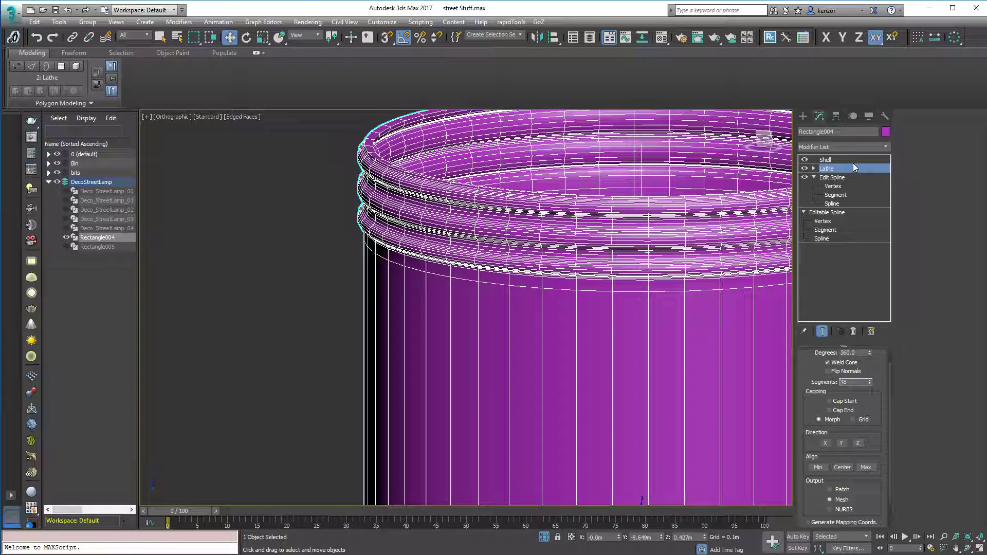
{"action": "left_click", "coordinate": [814, 177]}
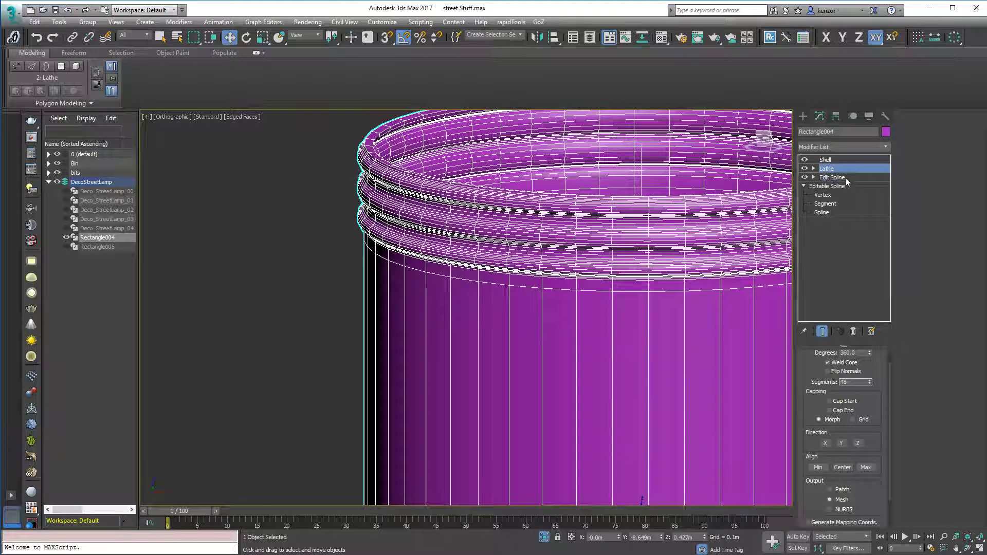
{"action": "left_click", "coordinate": [846, 178]}
{"action": "left_click", "coordinate": [844, 187]}
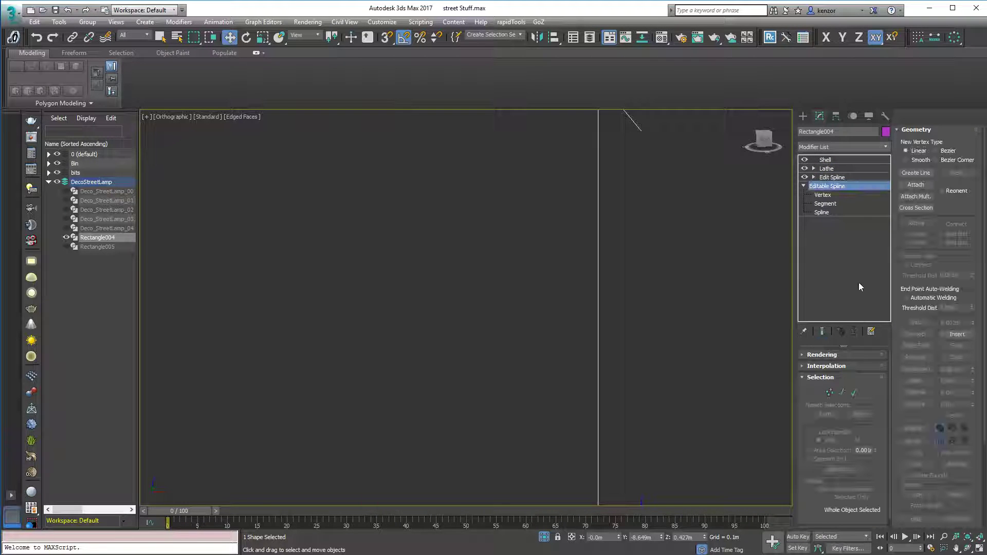
{"action": "left_click", "coordinate": [823, 331]}
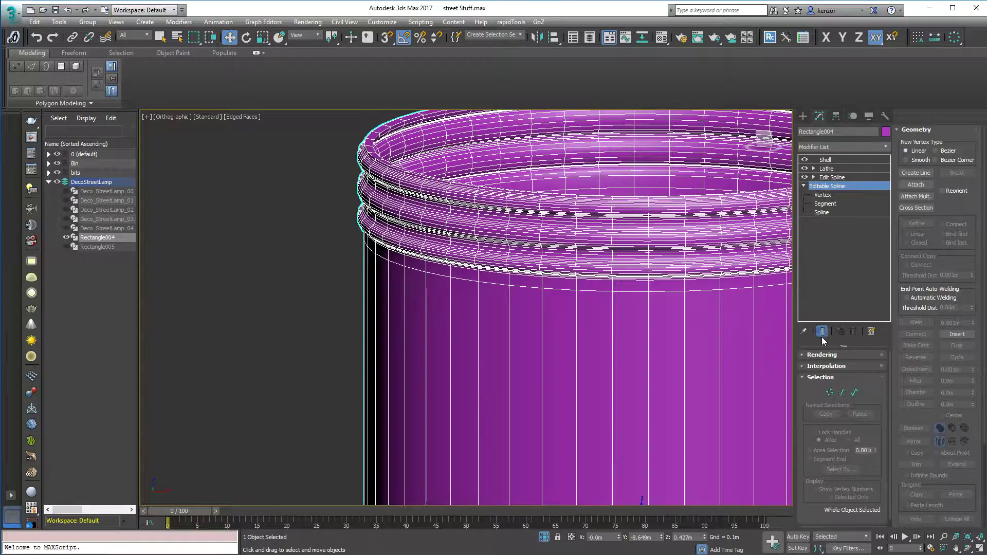
{"action": "left_click", "coordinate": [815, 366]}
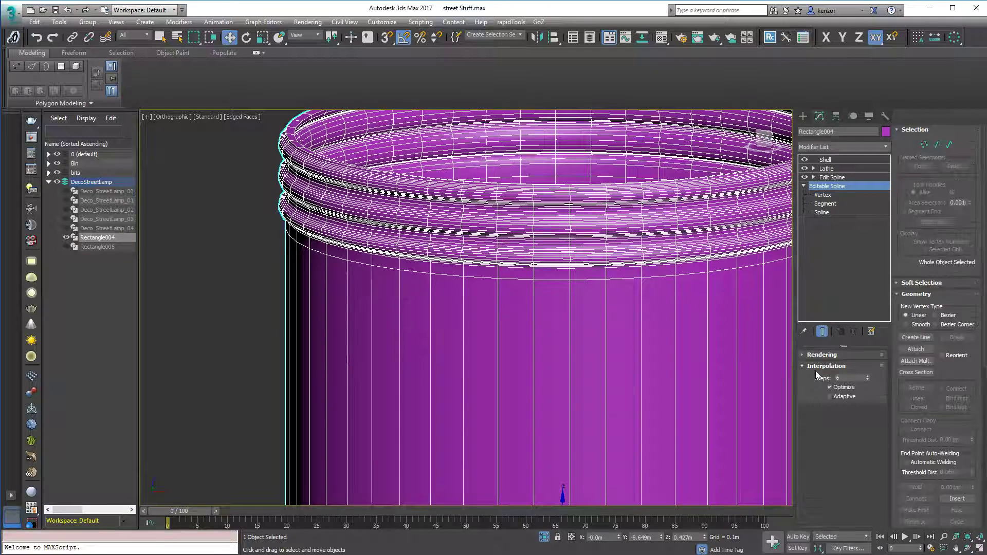
{"action": "left_click", "coordinate": [868, 380]}
{"action": "left_click", "coordinate": [868, 380]}
{"action": "left_click", "coordinate": [868, 380]}
{"action": "left_click", "coordinate": [868, 380]}
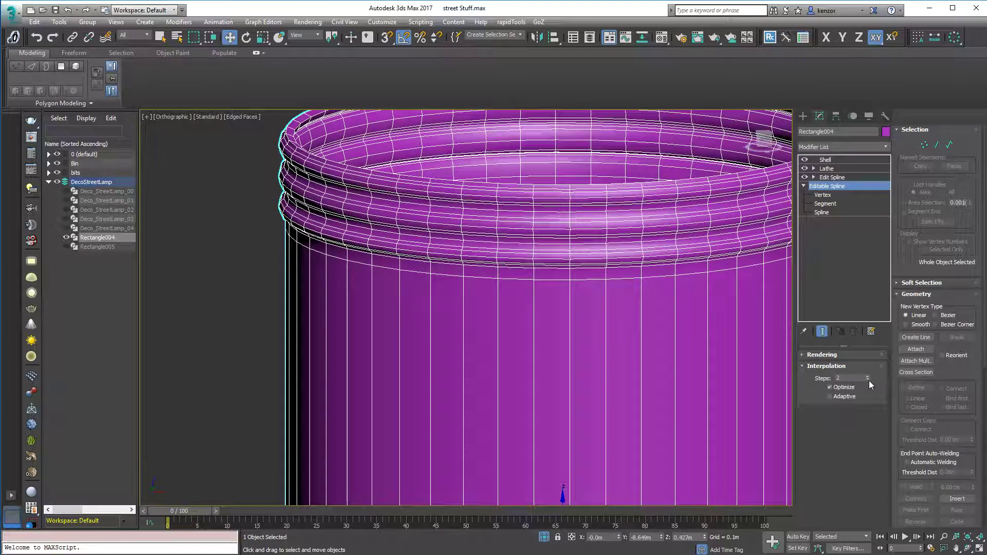
{"action": "middle_click_drag", "start_coordinate": [595, 334], "coordinate": [596, 254], "text": "alt"}
{"action": "middle_click_drag", "start_coordinate": [595, 298], "coordinate": [607, 303], "text": "alt"}
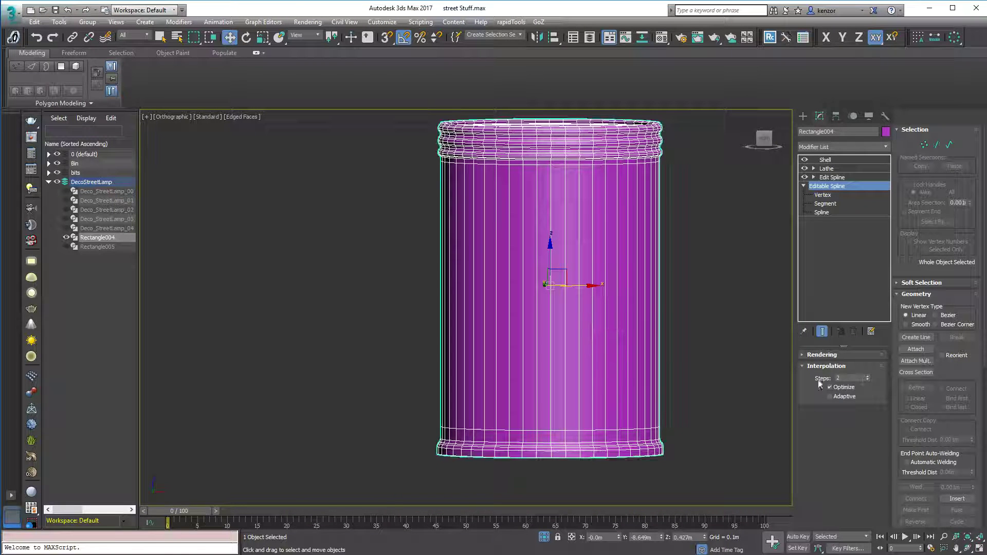
{"action": "left_click", "coordinate": [868, 380]}
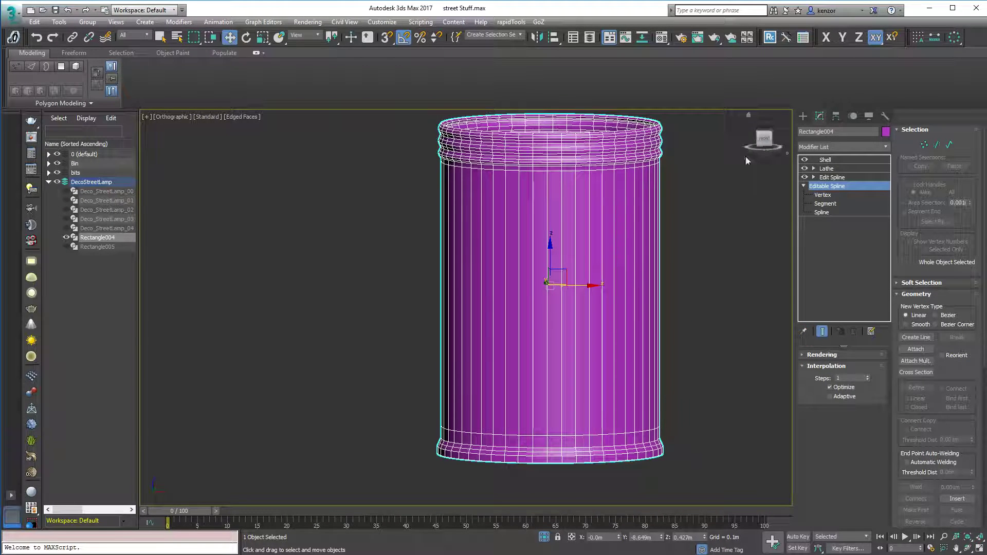
Add a TurboSmooth modifier between the Lathe and Shell modifiers of the can.
{"action": "left_click", "coordinate": [765, 139]}
{"action": "scroll", "coordinate": [668, 164], "scroll_direction": "up", "scroll_amount": 3}
{"action": "left_click", "coordinate": [868, 162]}
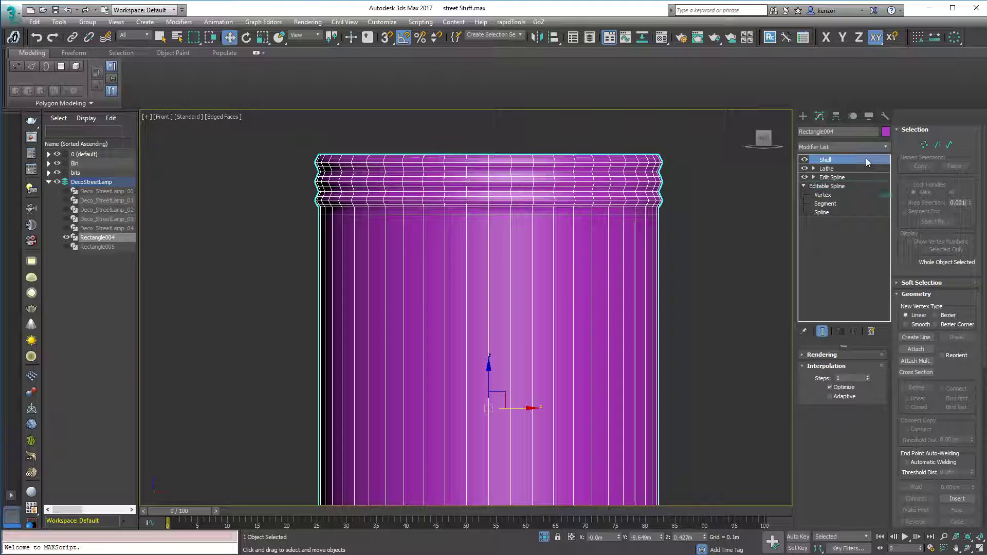
{"action": "left_click", "coordinate": [854, 168]}
{"action": "left_click", "coordinate": [874, 146]}
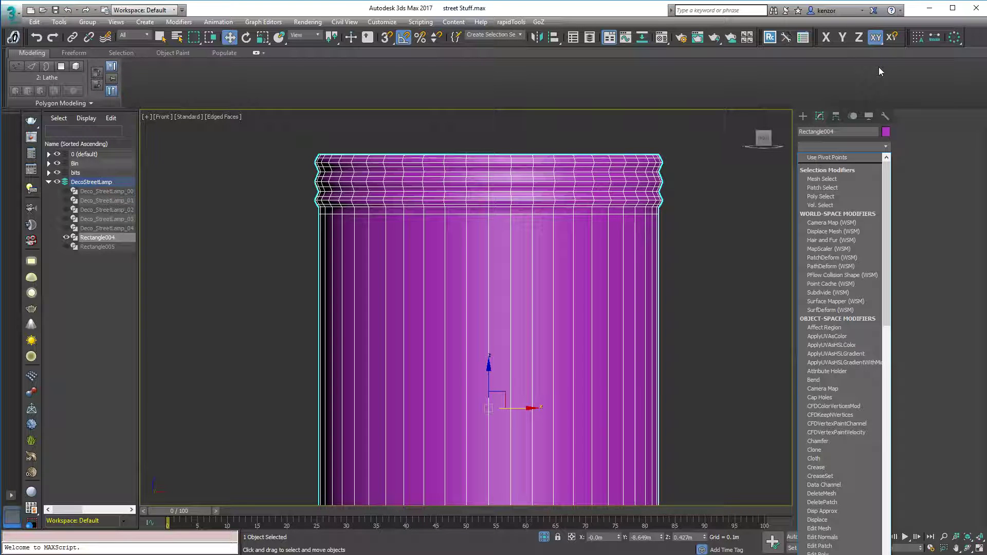
{"action": "type", "text": "tu"}
{"action": "key", "text": "Return"}
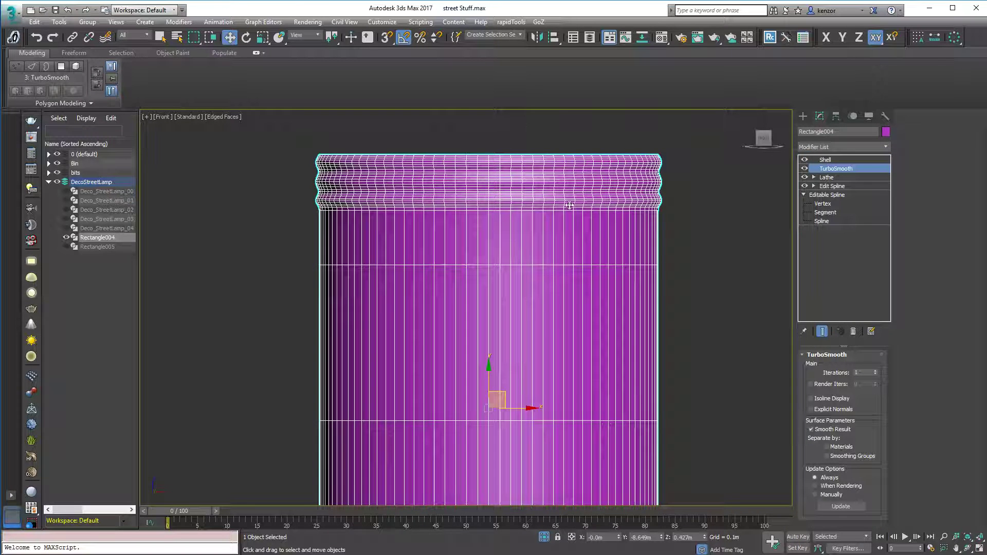
Hide the edged faces and examine the smoothed can's rim, body and flared base.
{"action": "middle_click_drag", "start_coordinate": [584, 315], "coordinate": [593, 239]}
{"action": "scroll", "coordinate": [541, 277], "scroll_direction": "down", "scroll_amount": 5}
{"action": "scroll", "coordinate": [452, 282], "scroll_direction": "up", "scroll_amount": 2}
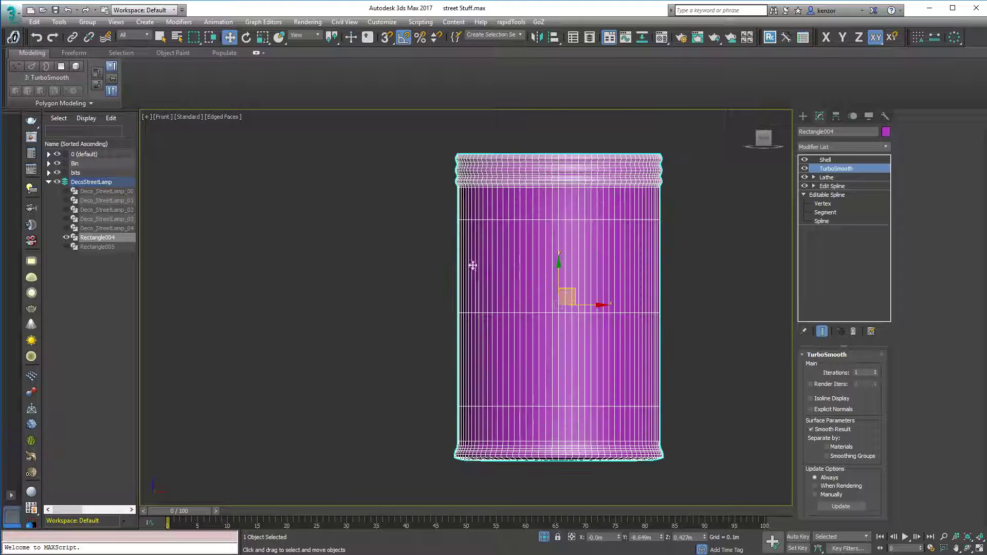
{"action": "mouse_move", "coordinate": [603, 291]}
{"action": "middle_mouse_down", "text": "alt"}
{"action": "mouse_move", "coordinate": [591, 337]}
{"action": "mouse_move", "coordinate": [602, 344]}
{"action": "mouse_move", "coordinate": [606, 307]}
{"action": "middle_mouse_up", "text": "alt"}
{"action": "key", "text": "F4"}
{"action": "mouse_move", "coordinate": [609, 251]}
{"action": "middle_mouse_down", "text": "alt"}
{"action": "mouse_move", "coordinate": [623, 194]}
{"action": "mouse_move", "coordinate": [620, 252]}
{"action": "middle_mouse_up", "text": "alt"}
{"action": "left_click", "coordinate": [766, 139]}
{"action": "scroll", "coordinate": [673, 280], "scroll_direction": "up", "scroll_amount": 3}
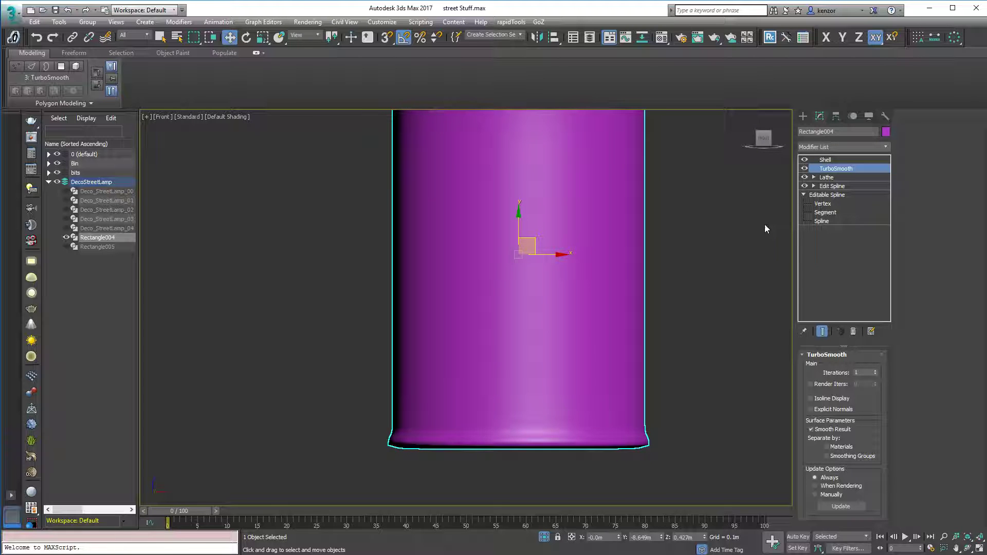
{"action": "scroll", "coordinate": [741, 211], "scroll_direction": "up", "scroll_amount": 2}
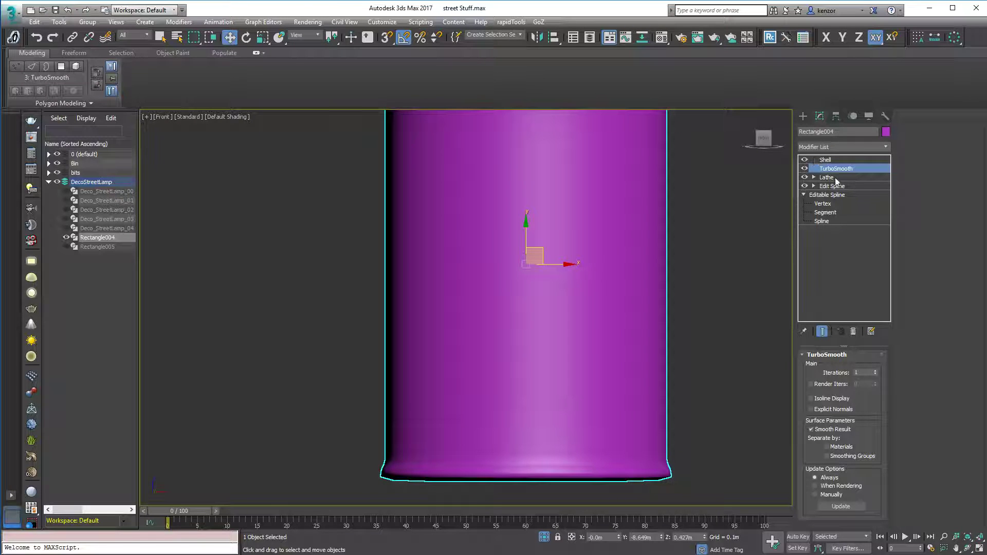
Display edged faces again and turn off the end result at the Lathe level.
{"action": "left_click", "coordinate": [846, 177]}
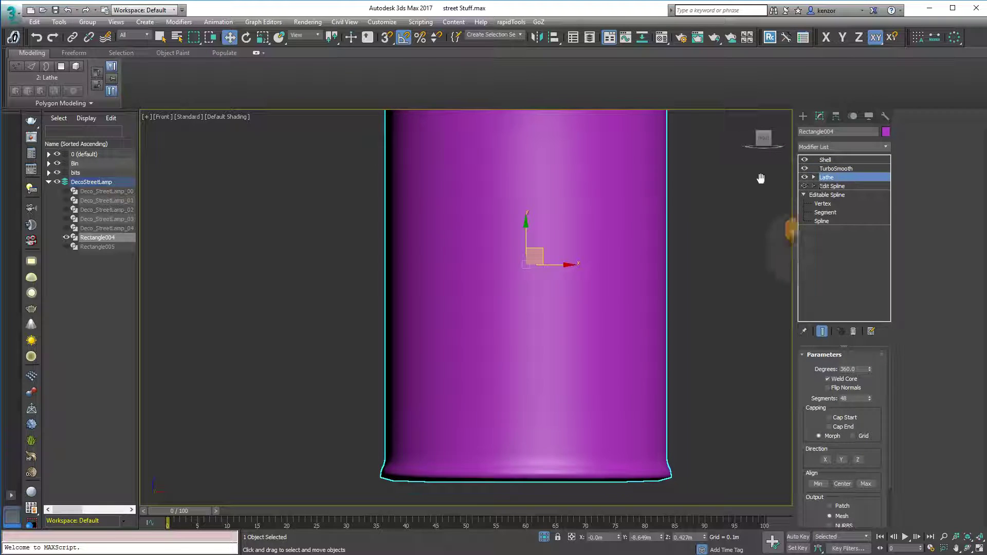
{"action": "scroll", "coordinate": [702, 223], "scroll_direction": "down", "scroll_amount": 2}
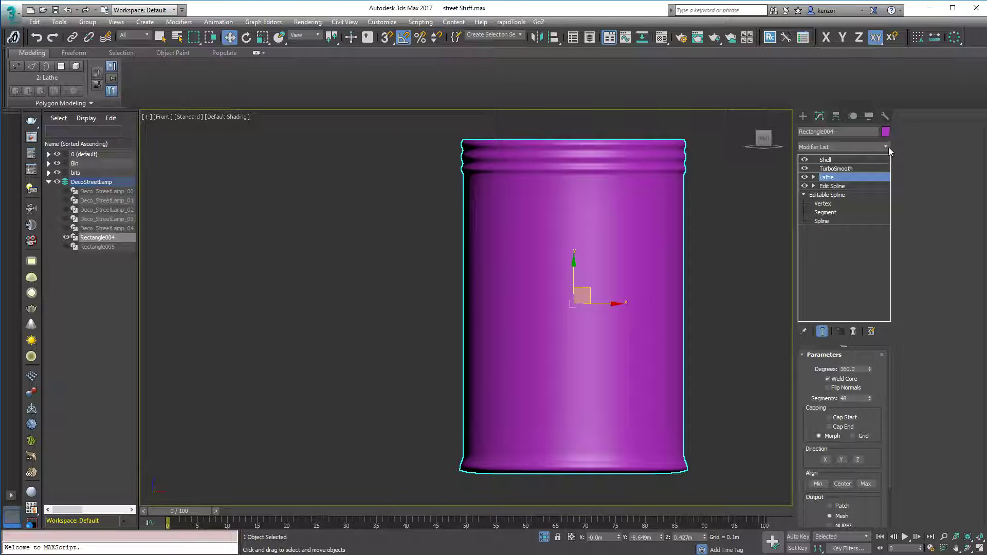
{"action": "left_click", "coordinate": [889, 147]}
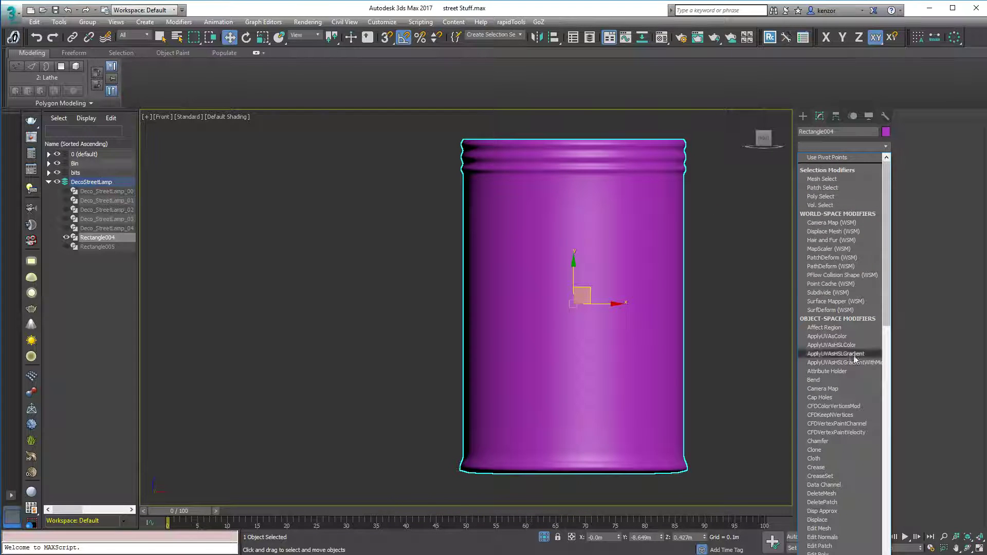
{"action": "left_click", "coordinate": [742, 266]}
{"action": "key", "text": "F3"}
{"action": "key", "text": "F3"}
{"action": "key", "text": "F4"}
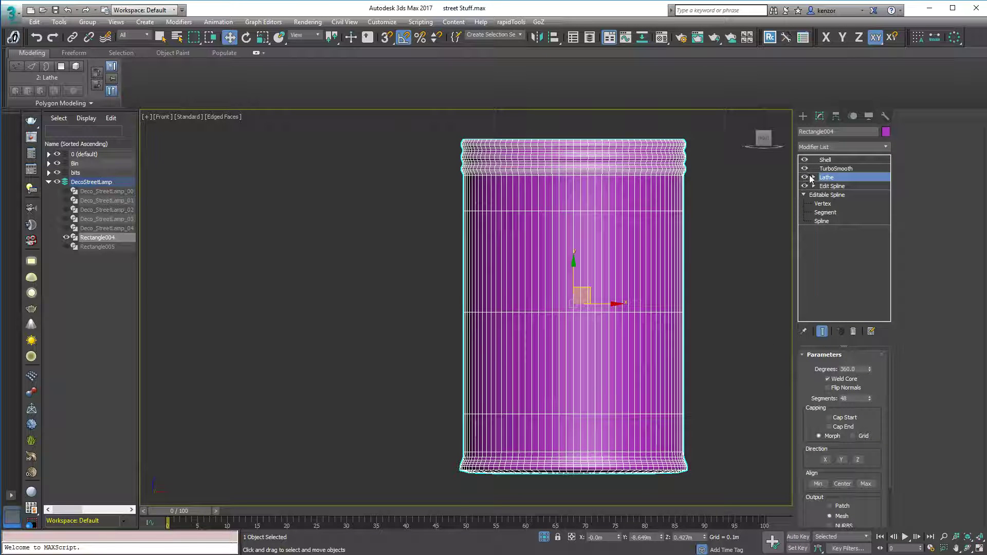
{"action": "left_click", "coordinate": [822, 332]}
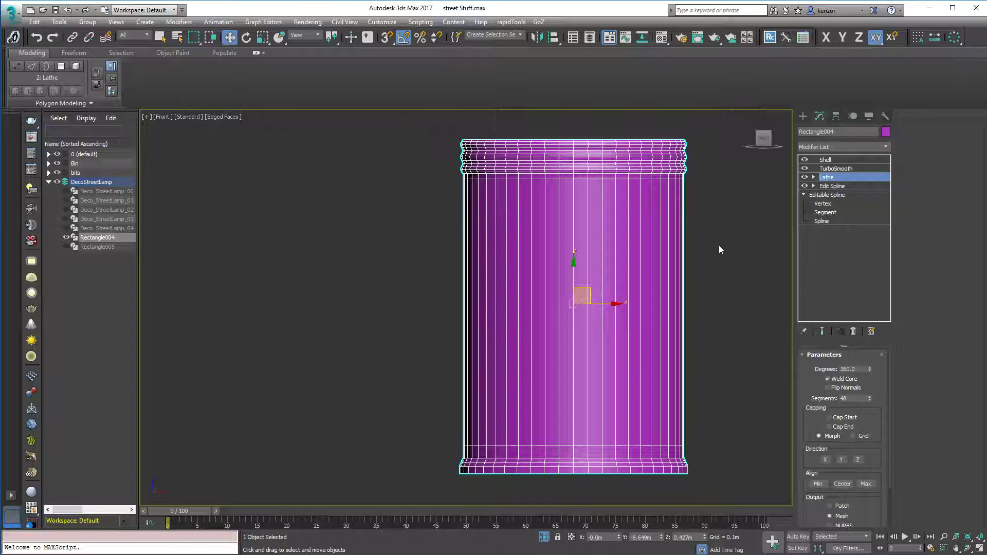
Add an Edit Poly modifier directly above the Lathe.
{"action": "scroll", "coordinate": [722, 246], "scroll_direction": "up", "scroll_amount": 2, "text": "alt"}
{"action": "scroll", "coordinate": [722, 246], "scroll_direction": "down", "scroll_amount": 2, "text": "alt"}
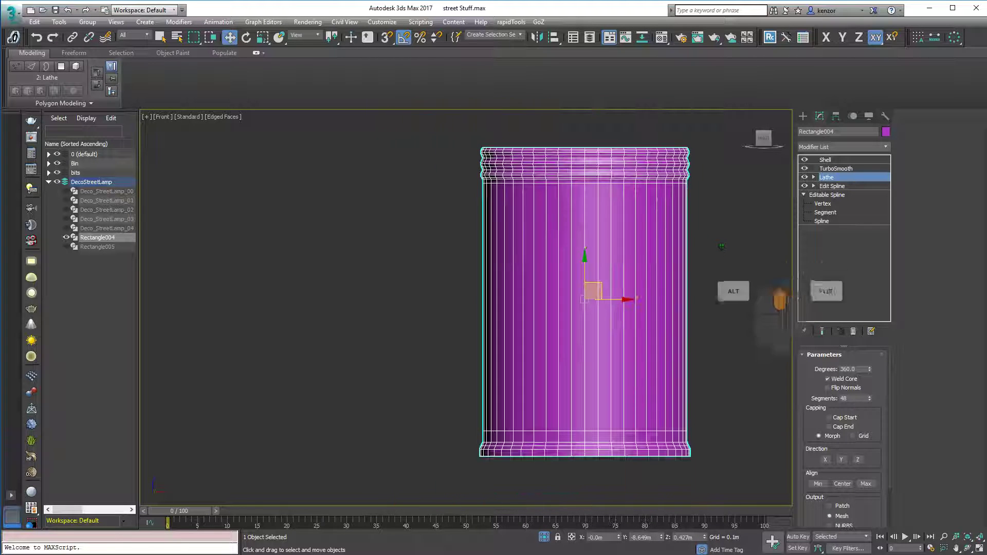
{"action": "middle_click_drag", "start_coordinate": [751, 215], "coordinate": [730, 206]}
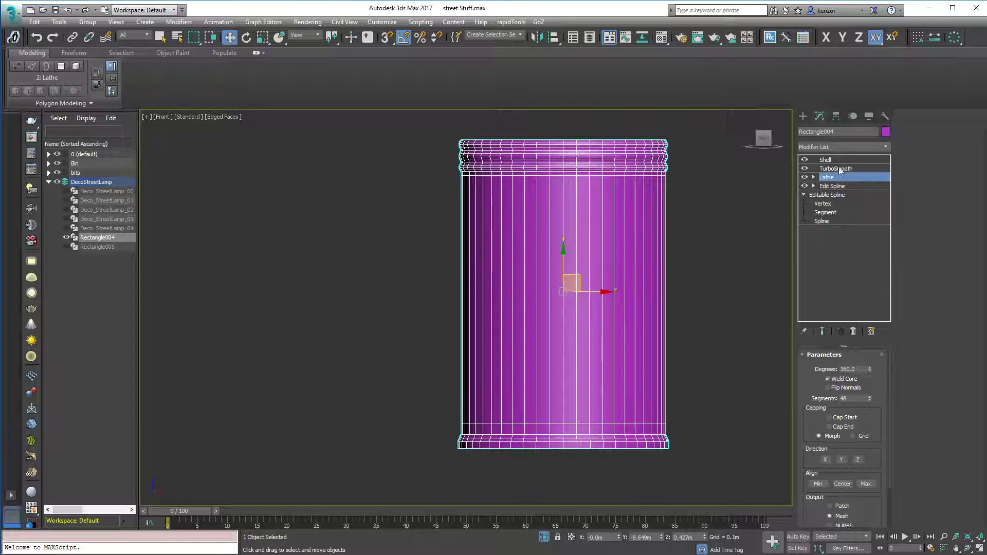
{"action": "left_click", "coordinate": [885, 148]}
{"action": "type", "text": "ed"}
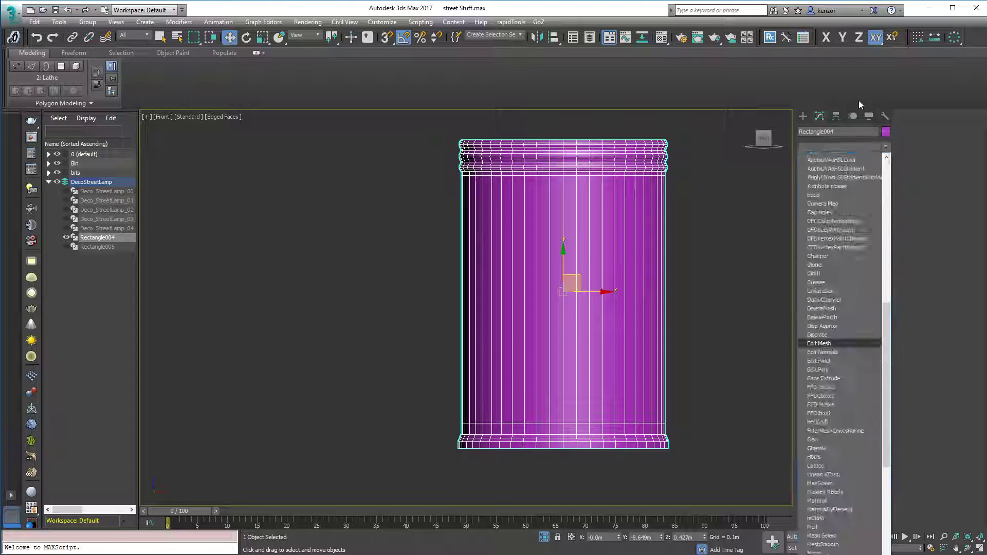
{"action": "left_click", "coordinate": [844, 183]}
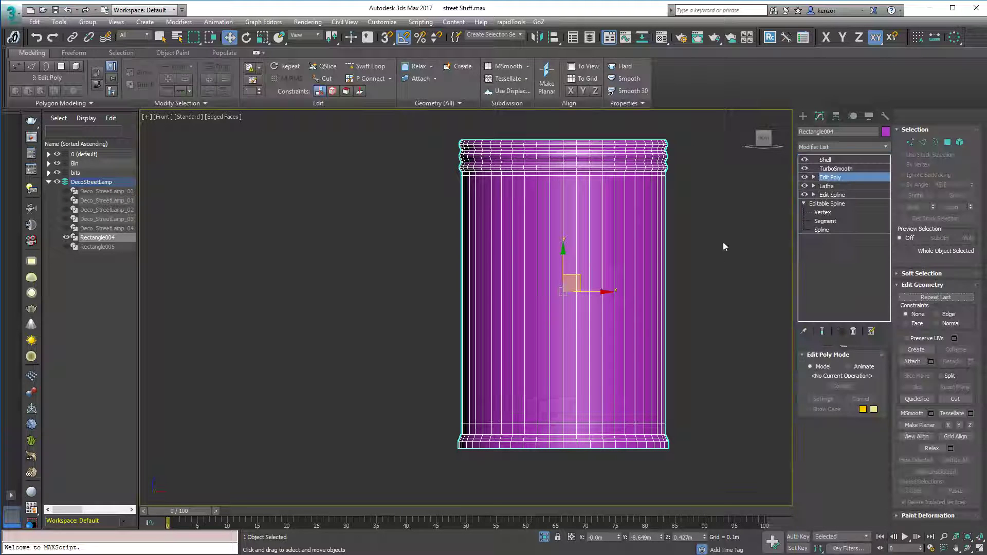
Select the ring of 48 tall polygons around the can's straight body at polygon level.
{"action": "left_click", "coordinate": [948, 142]}
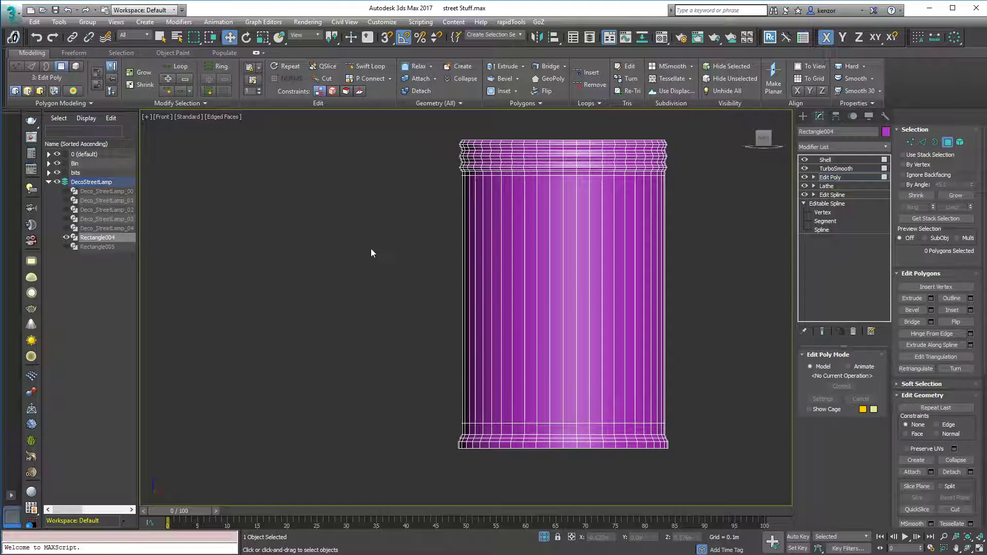
{"action": "left_click_drag", "start_coordinate": [371, 248], "coordinate": [789, 304]}
{"action": "middle_click_drag", "start_coordinate": [755, 285], "coordinate": [638, 283]}
{"action": "scroll", "coordinate": [690, 270], "scroll_direction": "up", "scroll_amount": 2}
{"action": "middle_click_drag", "start_coordinate": [687, 262], "coordinate": [654, 255]}
Bevel the selected body polygons By Polygon with a height of -0.007 m and an outline of -0.011 m.
{"action": "left_click", "coordinate": [517, 79]}
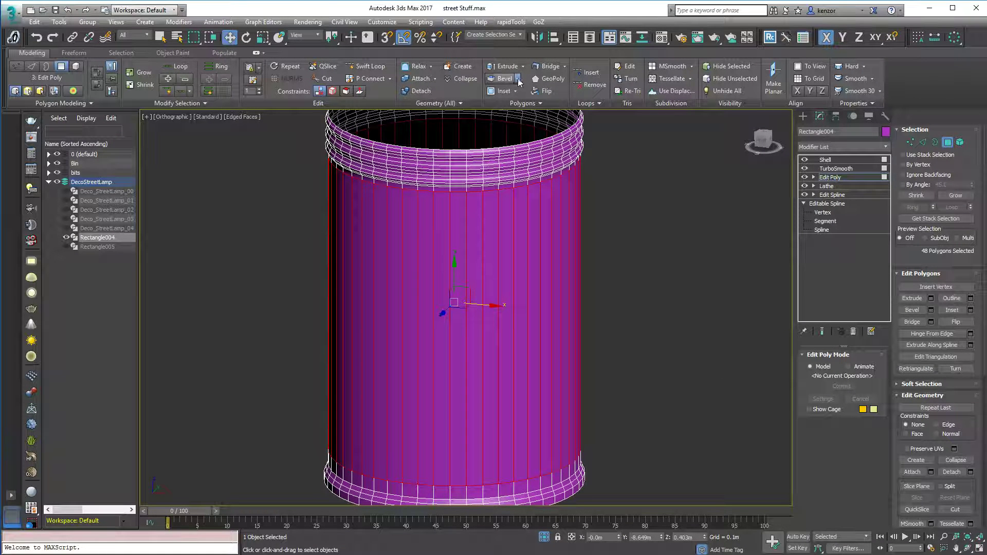
{"action": "left_click", "coordinate": [506, 91]}
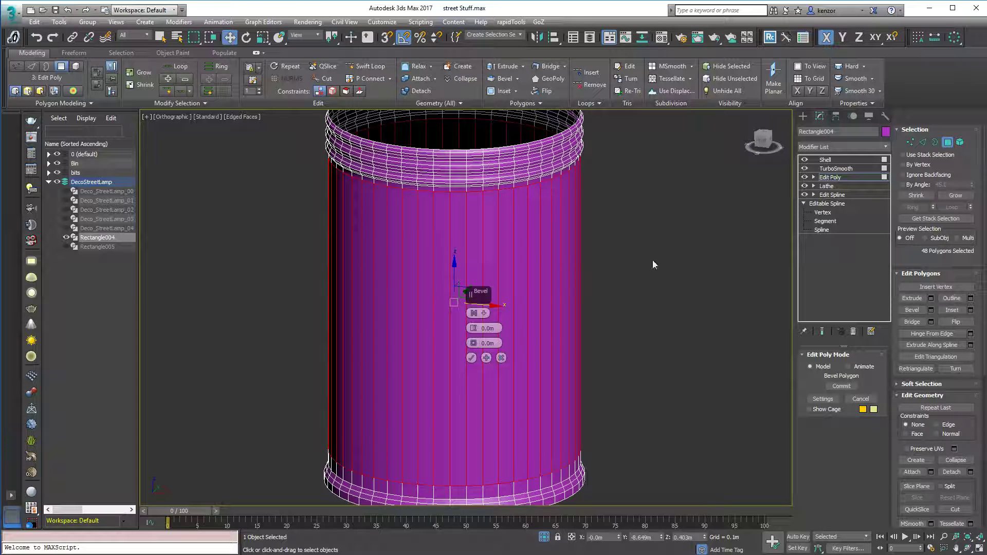
{"action": "left_click_drag", "start_coordinate": [474, 297], "coordinate": [680, 171]}
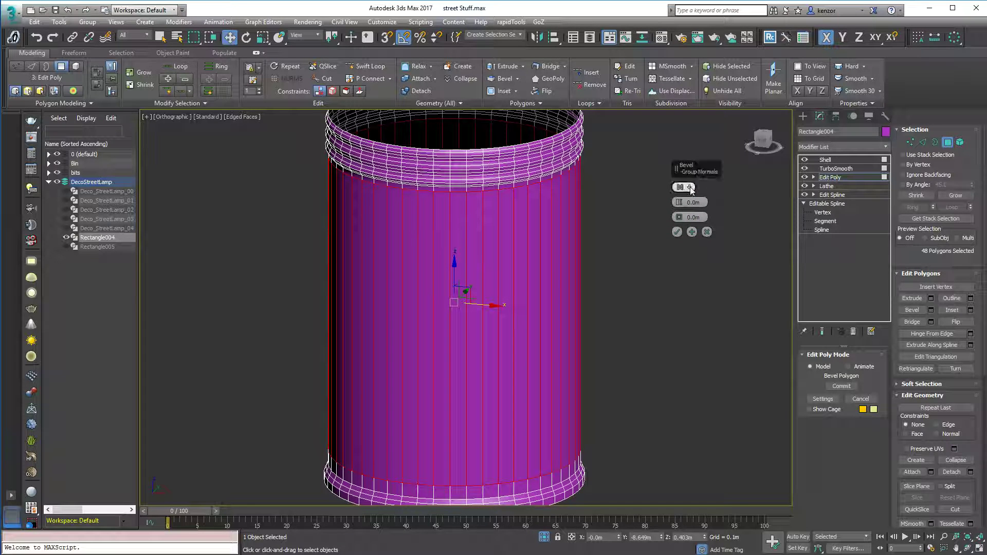
{"action": "left_click", "coordinate": [689, 187]}
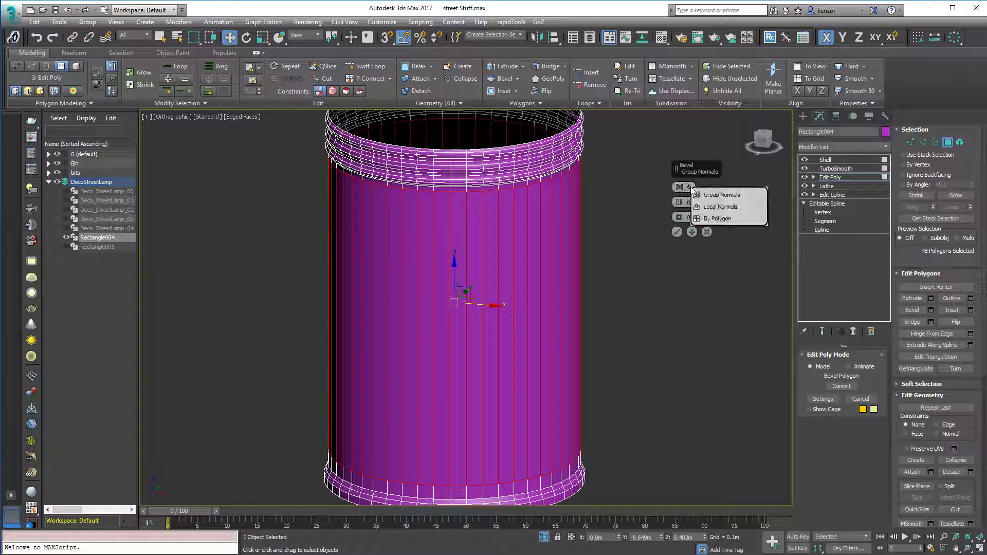
{"action": "left_click", "coordinate": [715, 218]}
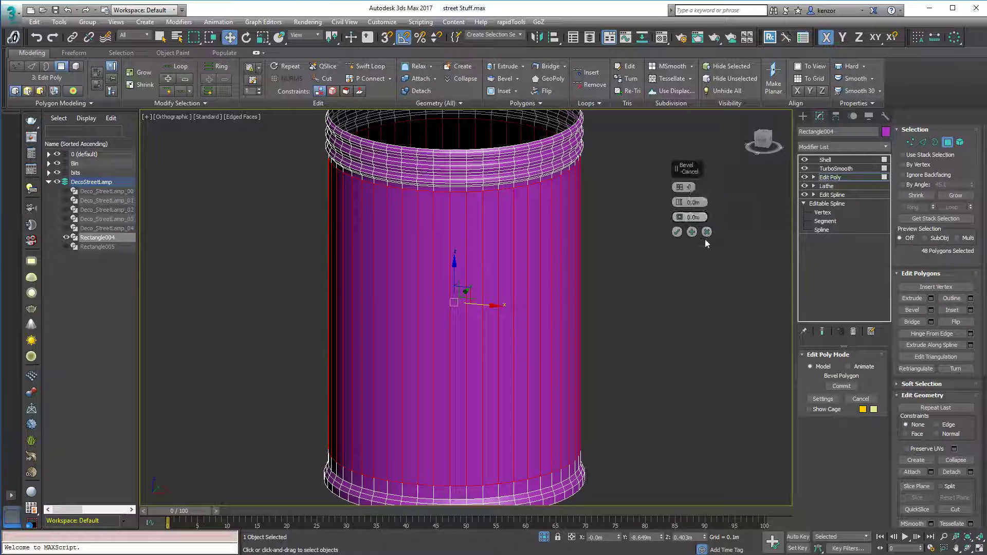
{"action": "left_click_drag", "start_coordinate": [680, 206], "coordinate": [680, 222]}
{"action": "middle_click_drag", "start_coordinate": [603, 232], "coordinate": [551, 225], "text": "alt"}
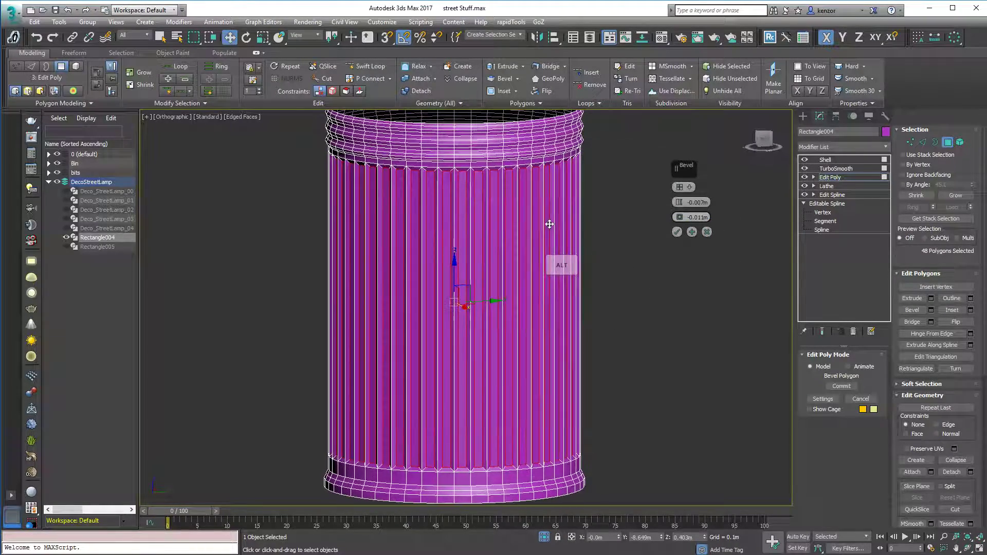
{"action": "left_click", "coordinate": [677, 232]}
Return to the TurboSmooth modifier, hide the edged faces and raise its iterations to 2.
{"action": "middle_click_drag", "start_coordinate": [639, 213], "coordinate": [666, 208], "text": "alt"}
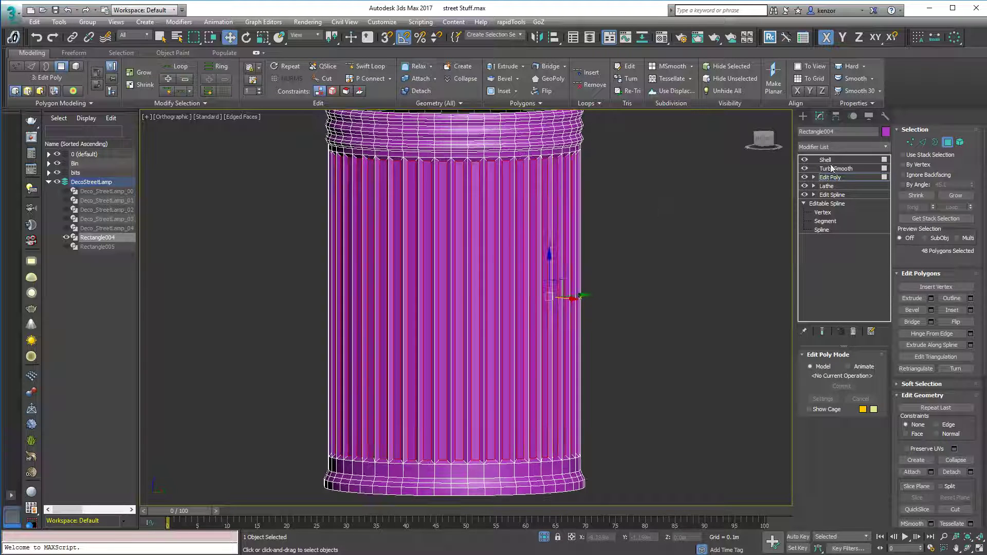
{"action": "left_click", "coordinate": [881, 169]}
{"action": "middle_click_drag", "start_coordinate": [692, 193], "coordinate": [710, 193]}
{"action": "key", "text": "F3"}
{"action": "key", "text": "F3"}
{"action": "key", "text": "F4"}
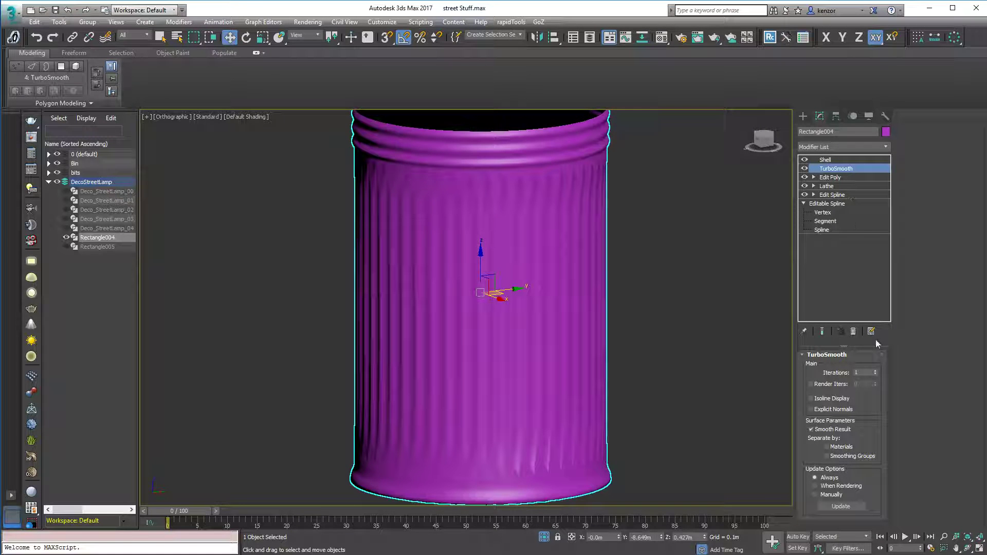
{"action": "left_click", "coordinate": [876, 371]}
{"action": "middle_click_drag", "start_coordinate": [664, 261], "coordinate": [629, 257], "text": "alt"}
{"action": "middle_click_drag", "start_coordinate": [627, 257], "coordinate": [622, 216], "text": "alt"}
{"action": "left_click", "coordinate": [769, 138]}
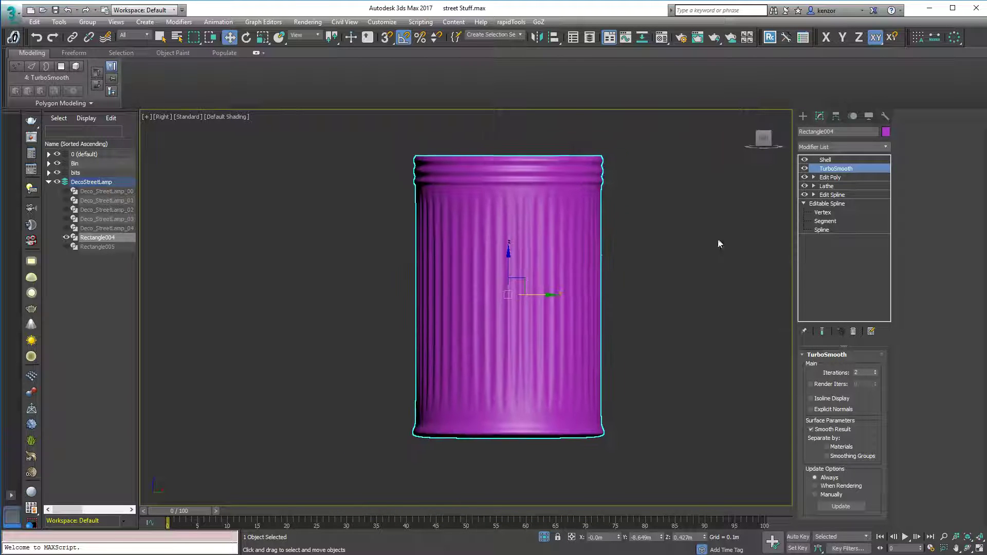
Add Swift Loop edge loops just inside the upper and lower ends of the flutes in the Edit Poly.
{"action": "left_click", "coordinate": [857, 177]}
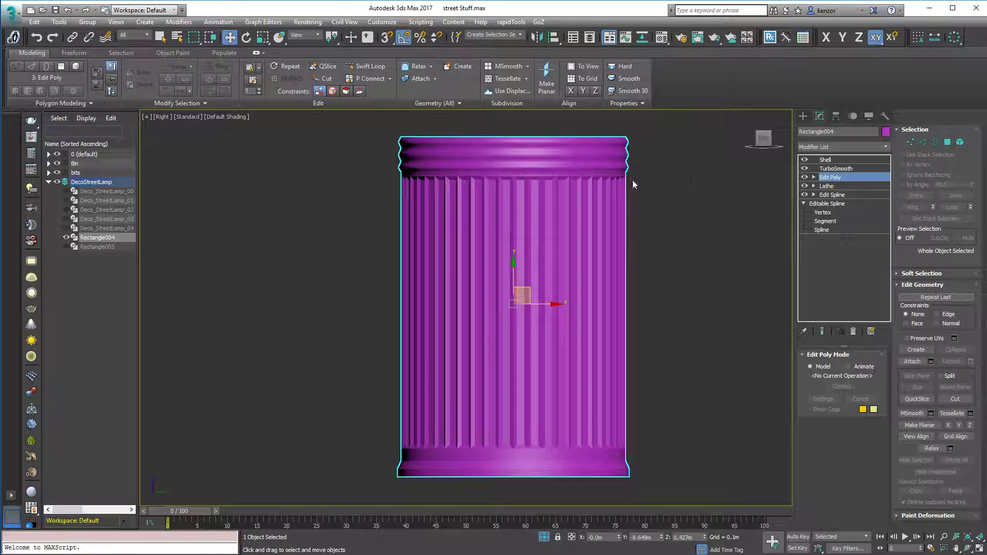
{"action": "left_click", "coordinate": [365, 66]}
{"action": "left_click", "coordinate": [435, 186]}
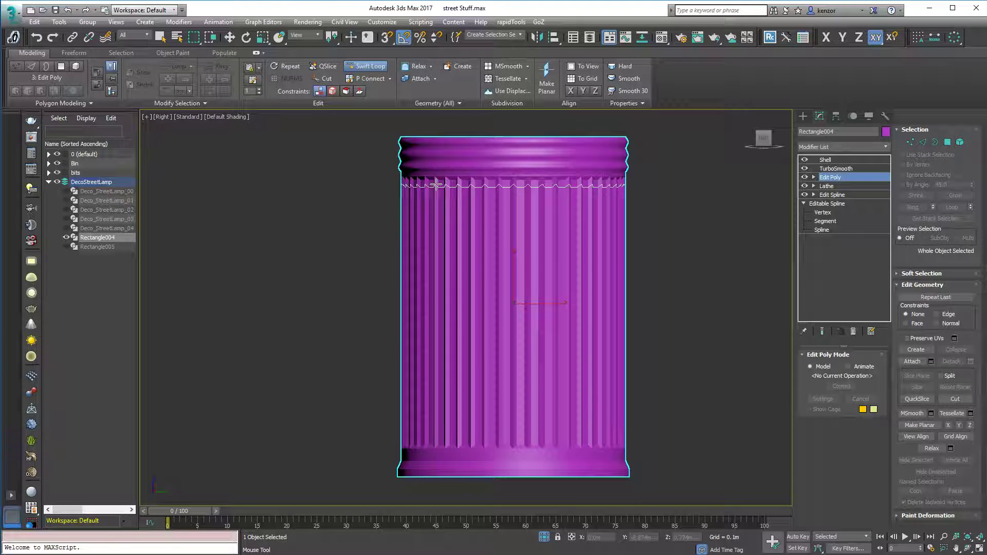
{"action": "left_click", "coordinate": [423, 436]}
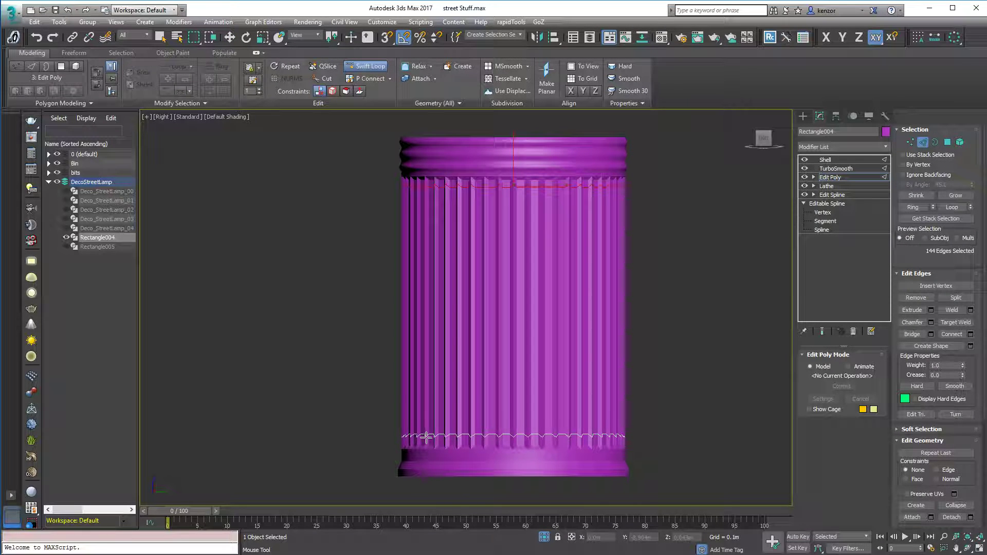
{"action": "key", "text": "w"}
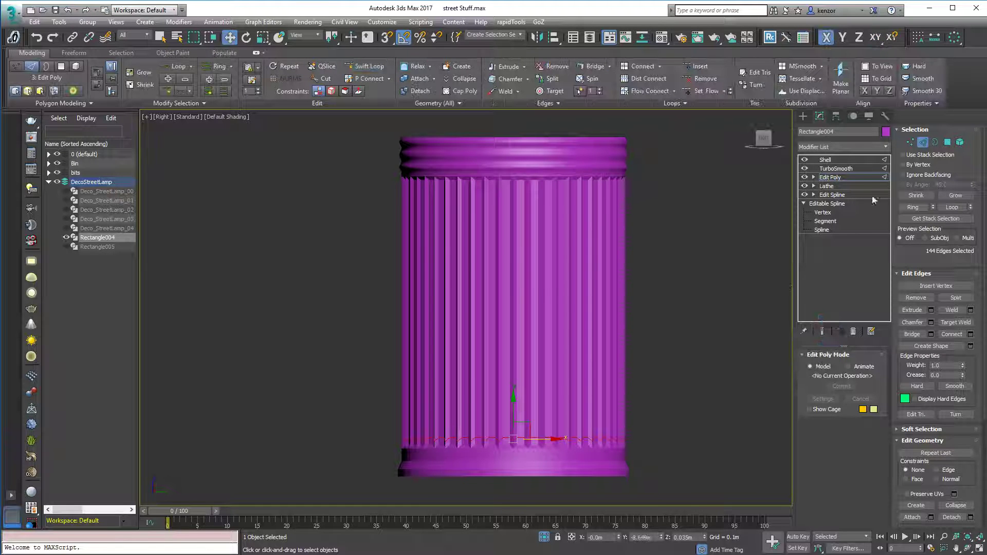
Examine the fluted can with TurboSmooth and then Shell applied, checking the opening, rim and flute ends.
{"action": "left_click", "coordinate": [838, 169]}
{"action": "middle_click_drag", "start_coordinate": [697, 238], "coordinate": [666, 276], "text": "alt"}
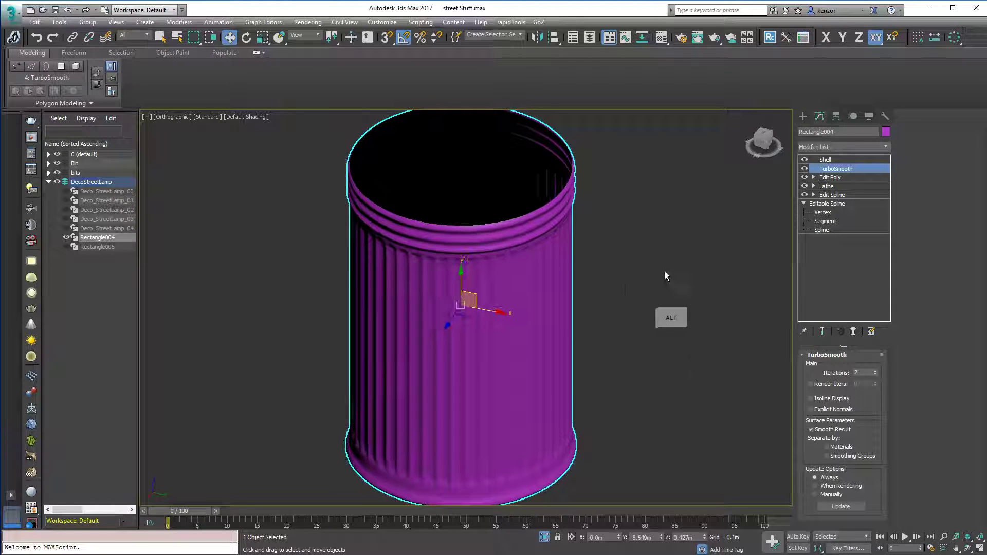
{"action": "left_click", "coordinate": [849, 160]}
{"action": "mouse_move", "coordinate": [608, 266]}
{"action": "middle_mouse_down", "text": "alt"}
{"action": "mouse_move", "coordinate": [635, 214]}
{"action": "mouse_move", "coordinate": [611, 233]}
{"action": "mouse_move", "coordinate": [607, 264]}
{"action": "middle_mouse_up", "text": "alt"}
{"action": "middle_click_drag", "start_coordinate": [619, 258], "coordinate": [533, 253]}
{"action": "left_click", "coordinate": [758, 145]}
{"action": "scroll", "coordinate": [561, 246], "scroll_direction": "up", "scroll_amount": 3}
{"action": "mouse_move", "coordinate": [581, 230]}
{"action": "middle_mouse_down"}
{"action": "mouse_move", "coordinate": [600, 222]}
{"action": "mouse_move", "coordinate": [586, 232]}
{"action": "middle_mouse_up"}
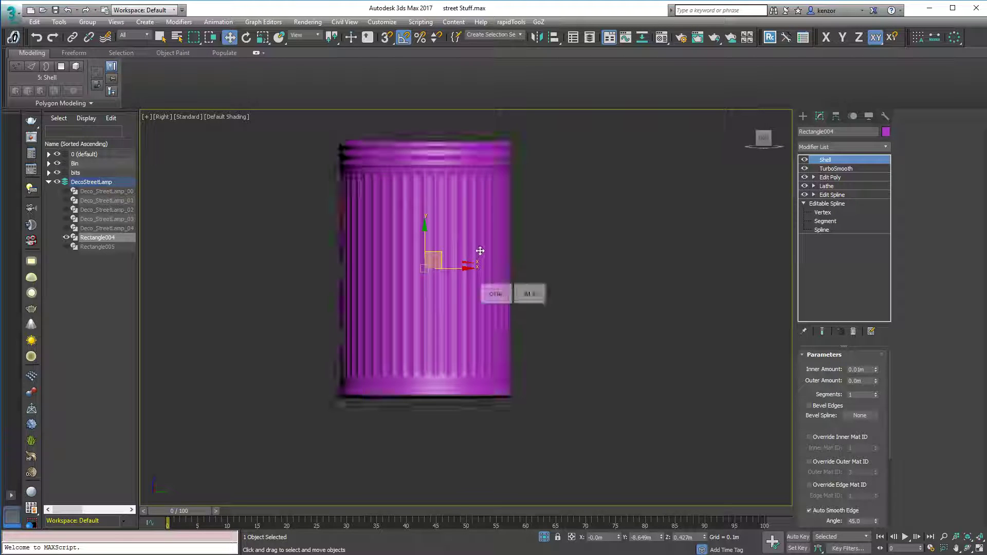
{"action": "middle_click_drag", "start_coordinate": [480, 256], "coordinate": [462, 272], "text": "ctrl+alt"}
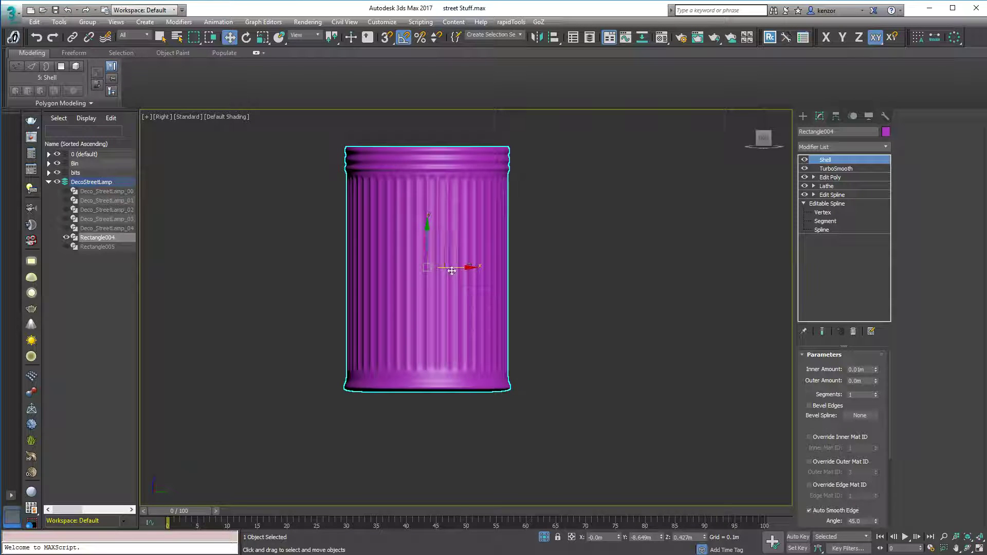
Clone the can as a single independent copy beside the original along the horizontal axis.
{"action": "left_click_drag", "start_coordinate": [453, 268], "coordinate": [590, 267], "text": "shift"}
{"action": "left_click_drag", "start_coordinate": [660, 263], "coordinate": [659, 263], "text": "shift"}
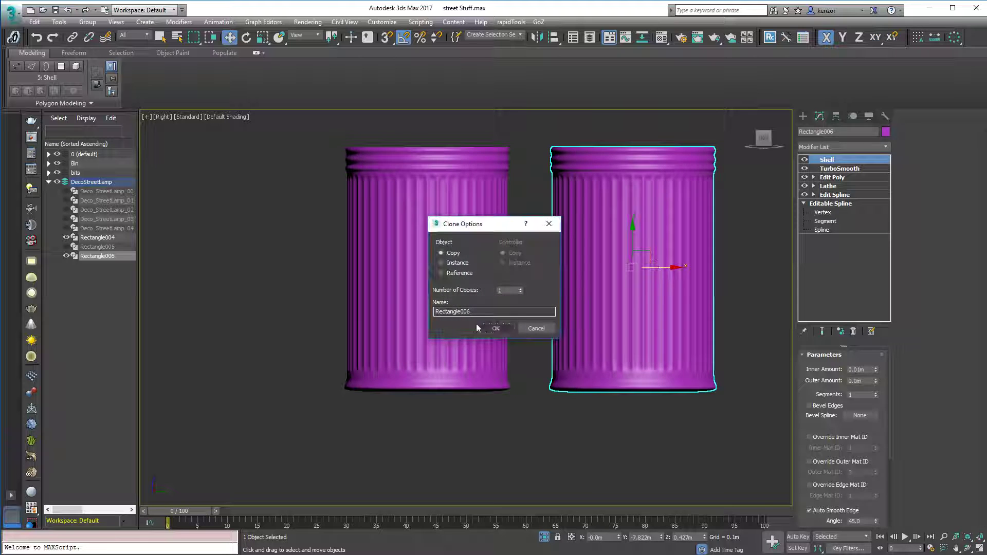
{"action": "left_click", "coordinate": [502, 329]}
Delete the copied can's fluted Edit Poly modifier and add a fresh Edit Poly above its Lathe.
{"action": "middle_click_drag", "start_coordinate": [710, 274], "coordinate": [557, 291]}
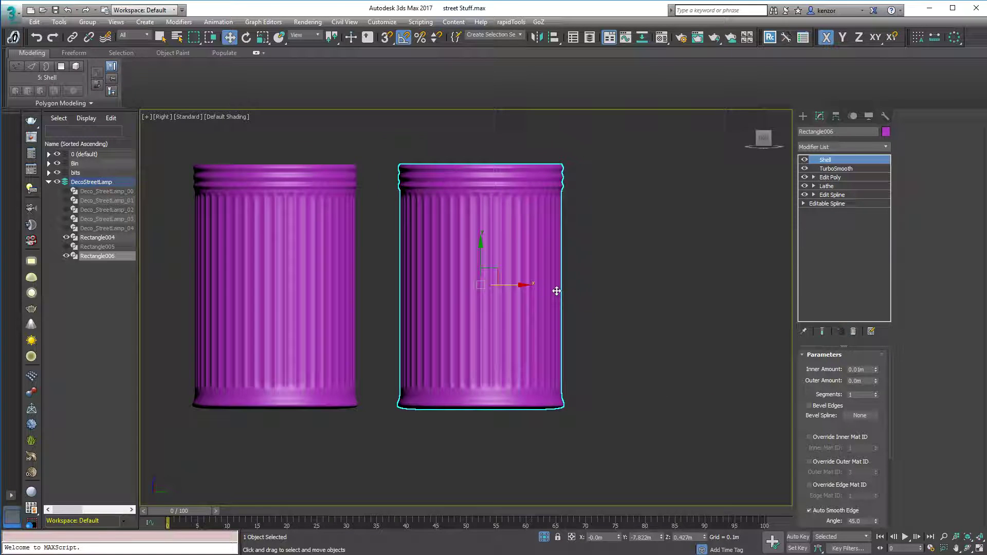
{"action": "left_click", "coordinate": [849, 177]}
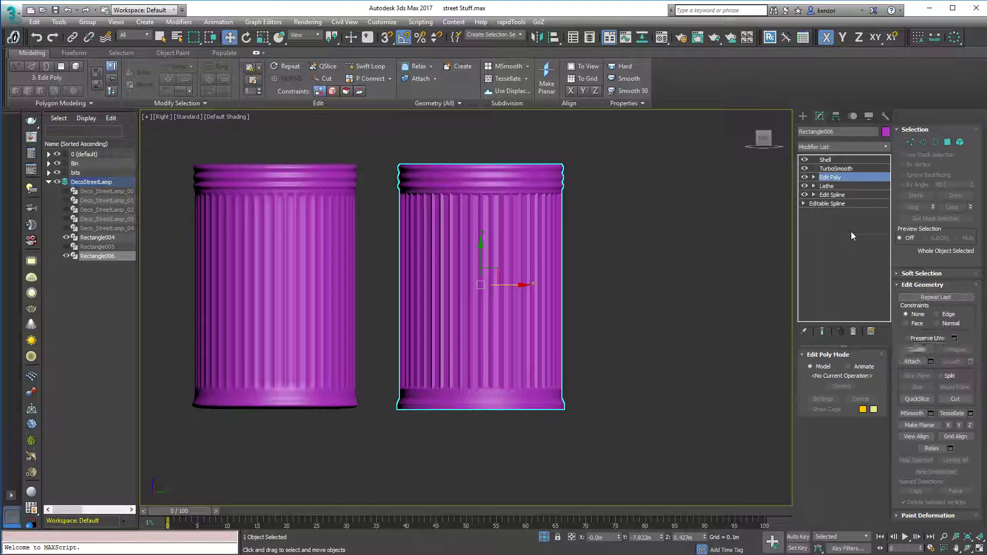
{"action": "left_click", "coordinate": [855, 332]}
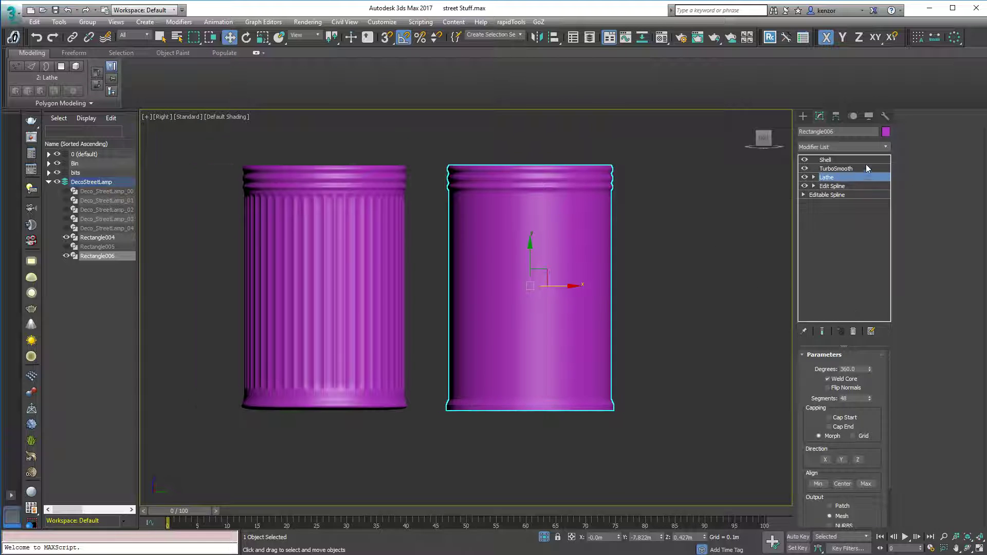
{"action": "left_click", "coordinate": [885, 148]}
{"action": "key", "text": "e"}
{"action": "key", "text": "e"}
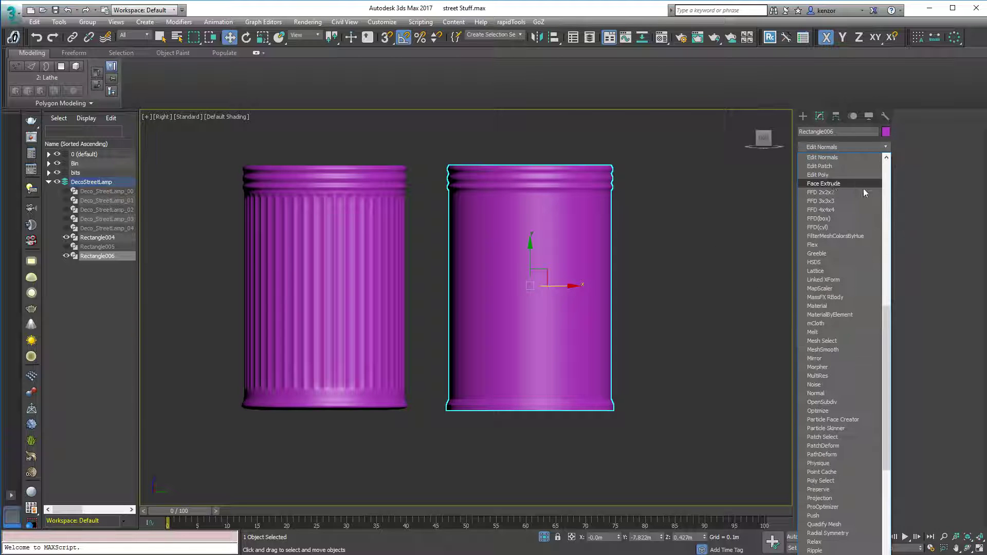
{"action": "left_click", "coordinate": [836, 174]}
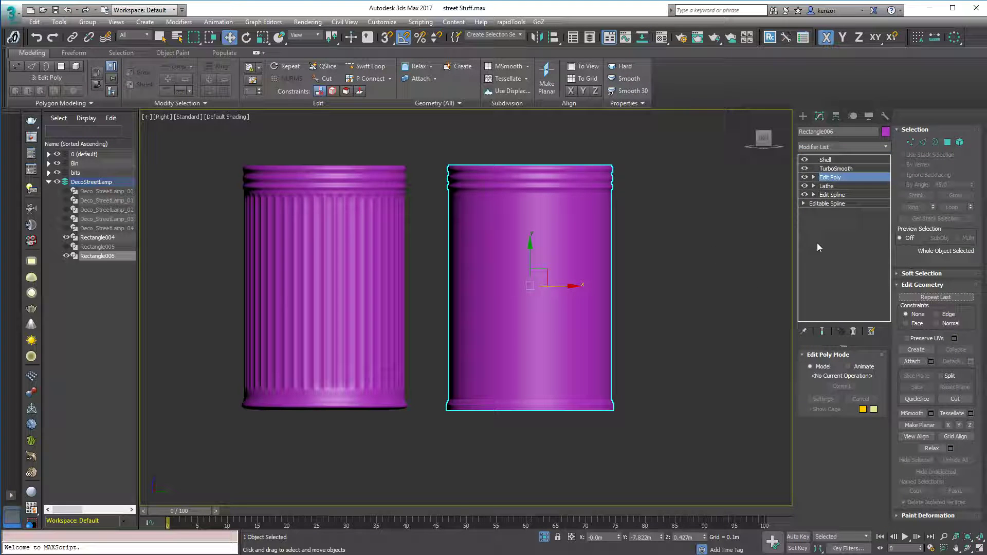
Select every second tall side polygon around the copied can with Dot Loop, starting from two adjacent panels.
{"action": "left_click", "coordinate": [947, 142]}
{"action": "middle_click_drag", "start_coordinate": [661, 258], "coordinate": [639, 223], "text": "alt"}
{"action": "left_click", "coordinate": [585, 295]}
{"action": "scroll", "coordinate": [631, 251], "scroll_direction": "up", "scroll_amount": 2}
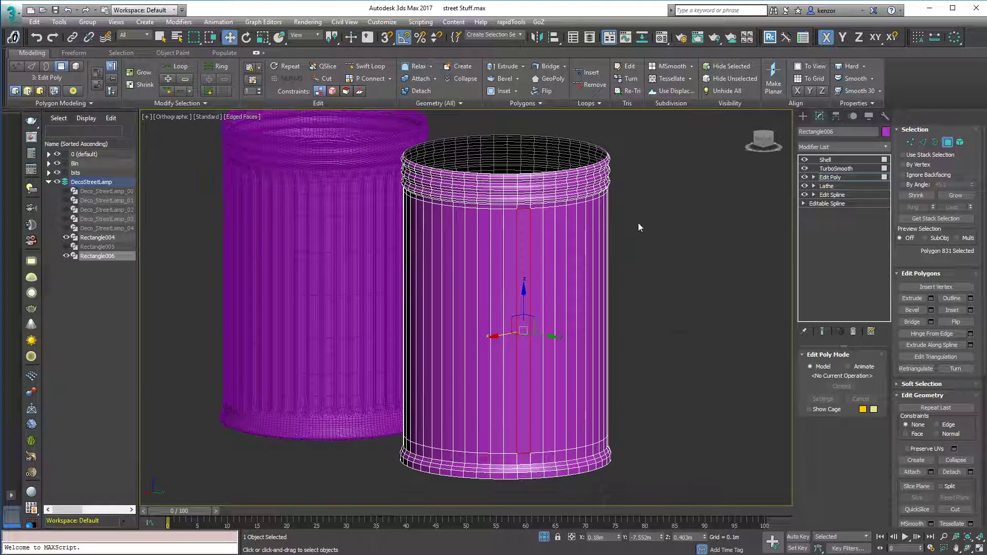
{"action": "left_click", "coordinate": [206, 103]}
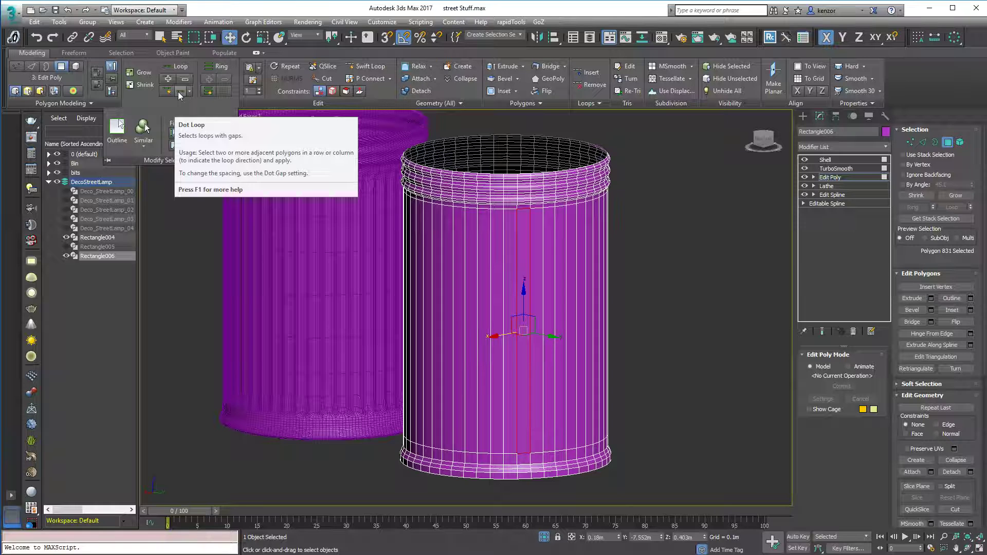
{"action": "left_click", "coordinate": [537, 315], "text": "ctrl"}
{"action": "middle_click_drag", "start_coordinate": [628, 272], "coordinate": [646, 273], "text": "alt"}
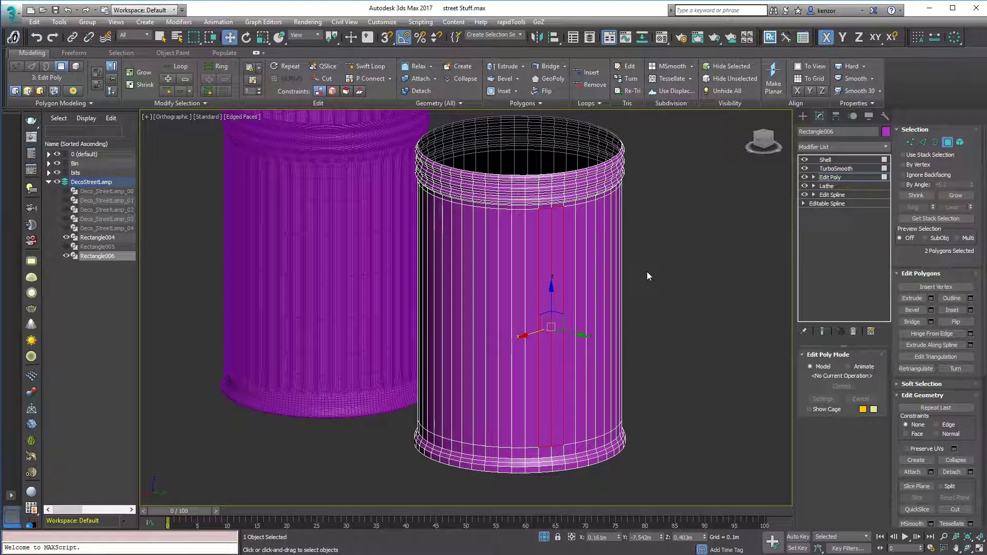
{"action": "left_click", "coordinate": [179, 89]}
{"action": "middle_click_drag", "start_coordinate": [713, 267], "coordinate": [719, 234], "text": "alt"}
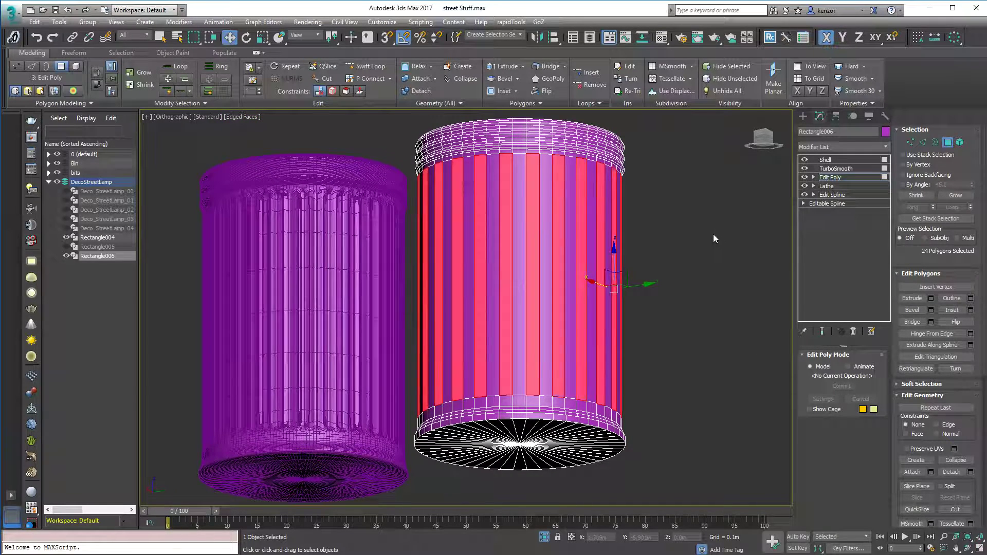
{"action": "middle_click_drag", "start_coordinate": [704, 239], "coordinate": [694, 258], "text": "alt"}
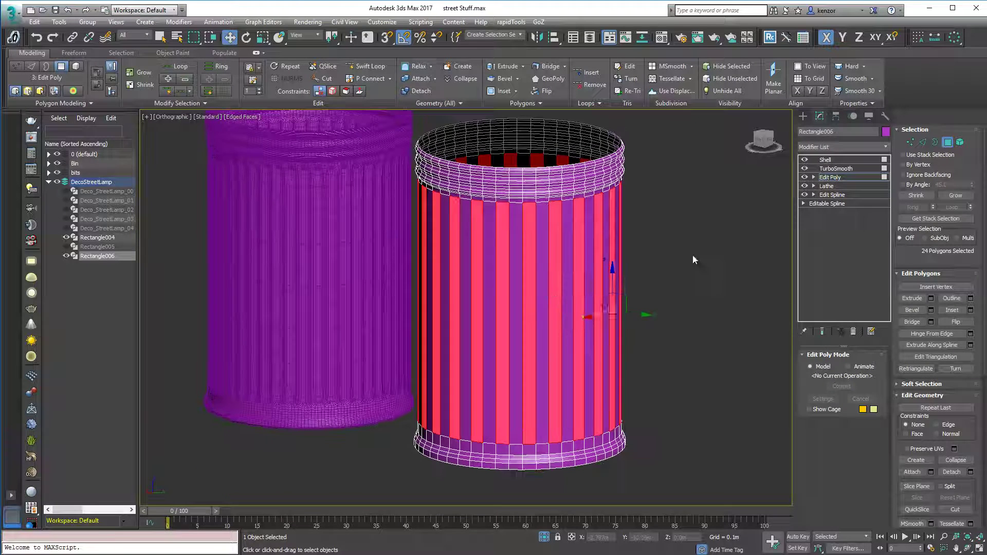
{"action": "left_click", "coordinate": [533, 307]}
{"action": "left_click", "coordinate": [542, 309], "text": "ctrl"}
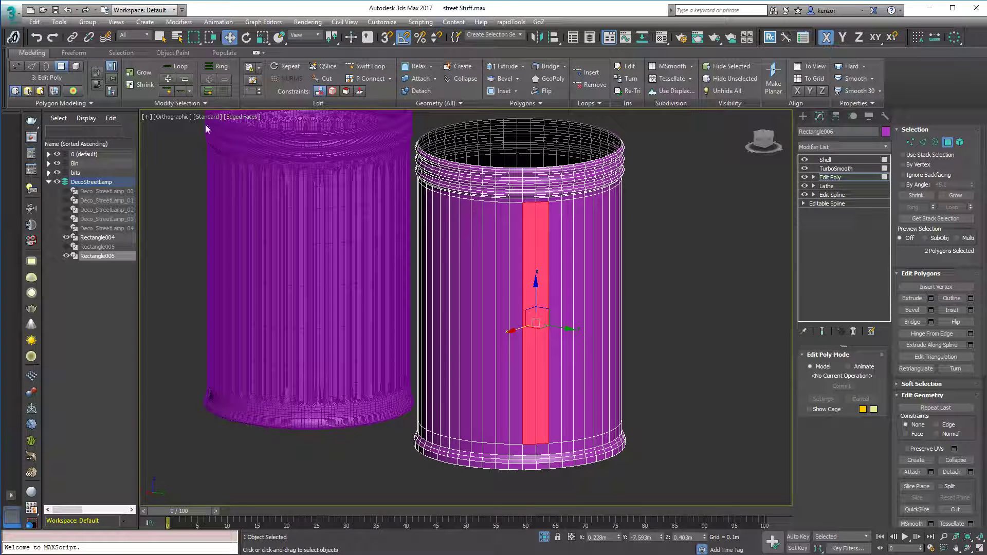
{"action": "left_click", "coordinate": [180, 92]}
{"action": "middle_click_drag", "start_coordinate": [739, 268], "coordinate": [746, 247], "text": "alt"}
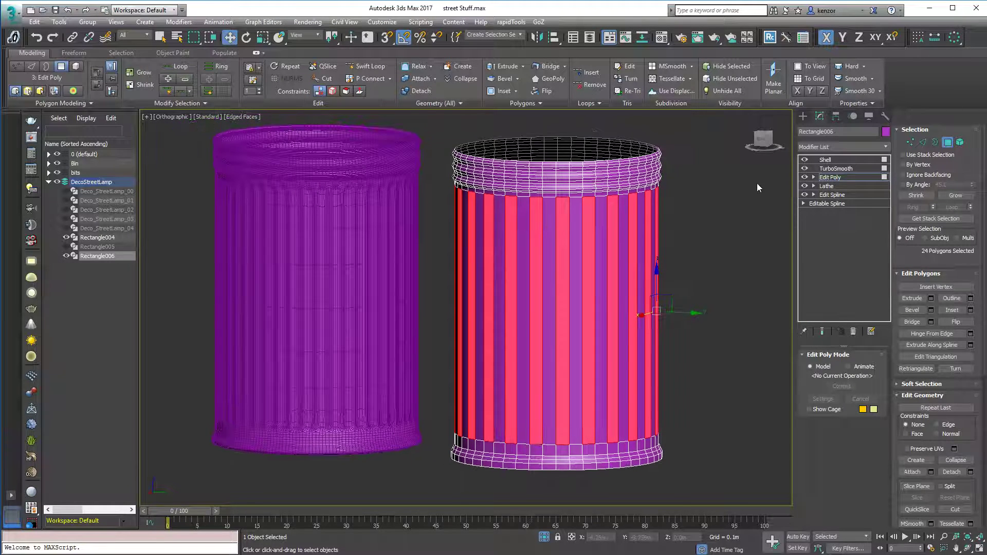
Bevel the selected side polygons inward with a narrowed outline to form wider-spaced flutes.
{"action": "left_click", "coordinate": [507, 78]}
{"action": "scroll", "coordinate": [563, 218], "scroll_direction": "up", "scroll_amount": 2}
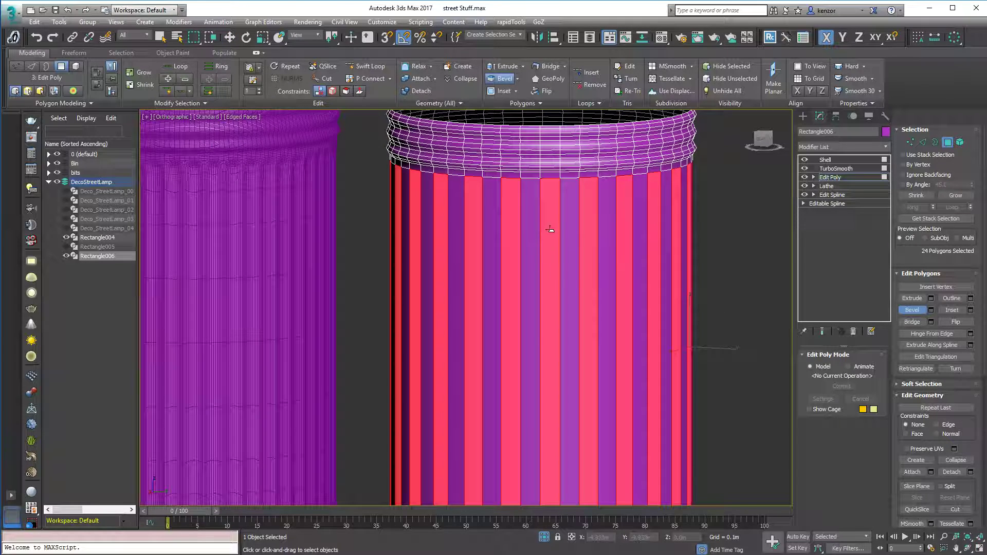
{"action": "middle_click_drag", "start_coordinate": [550, 229], "coordinate": [565, 236], "text": "alt"}
{"action": "left_click_drag", "start_coordinate": [565, 236], "coordinate": [568, 241]}
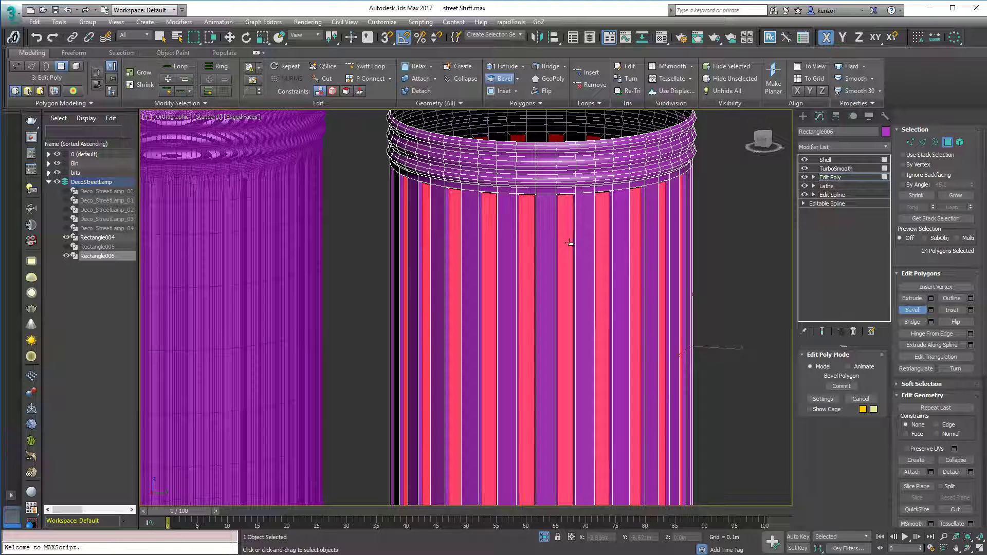
{"action": "left_click", "coordinate": [570, 242]}
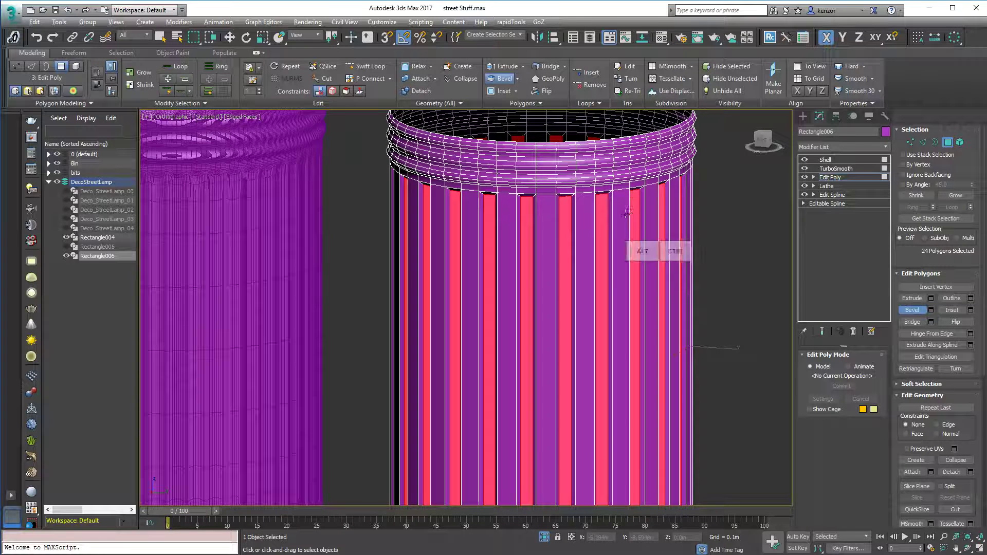
{"action": "scroll", "coordinate": [593, 236], "scroll_direction": "down", "scroll_amount": 3, "text": "alt"}
Add Swift Loop edge loops just inside the upper and lower ends of the copied can's flutes.
{"action": "left_click", "coordinate": [764, 138]}
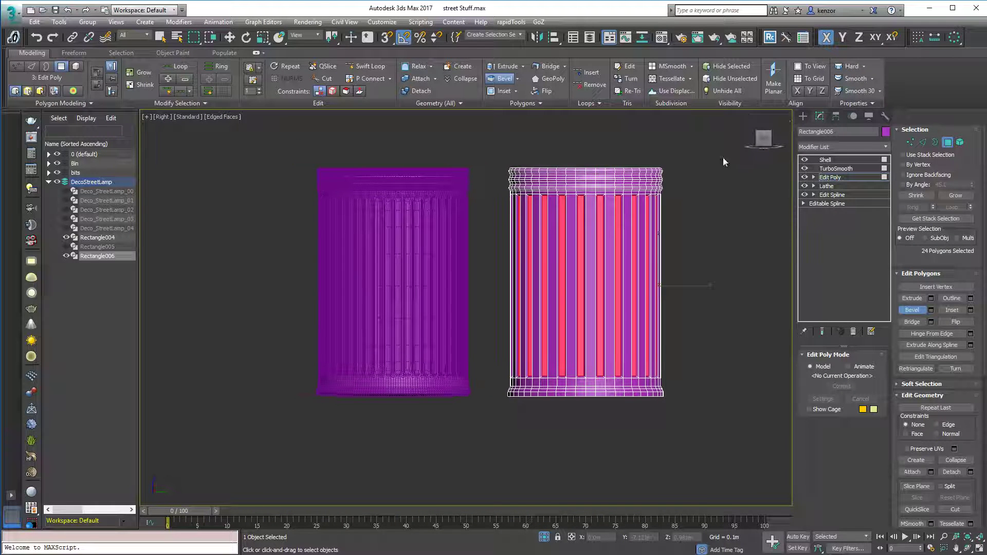
{"action": "left_click", "coordinate": [364, 66]}
{"action": "scroll", "coordinate": [532, 210], "scroll_direction": "up", "scroll_amount": 3, "text": "alt"}
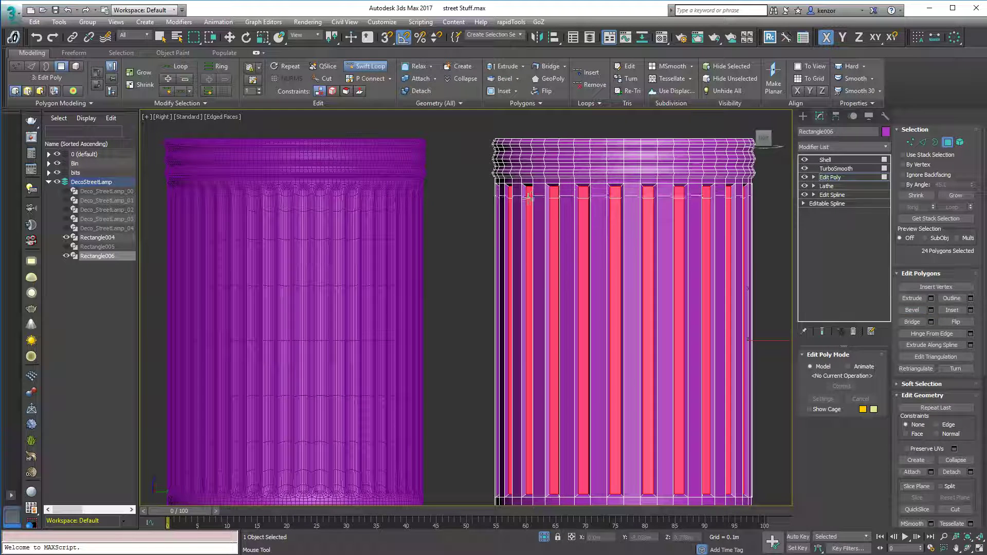
{"action": "left_click", "coordinate": [533, 192]}
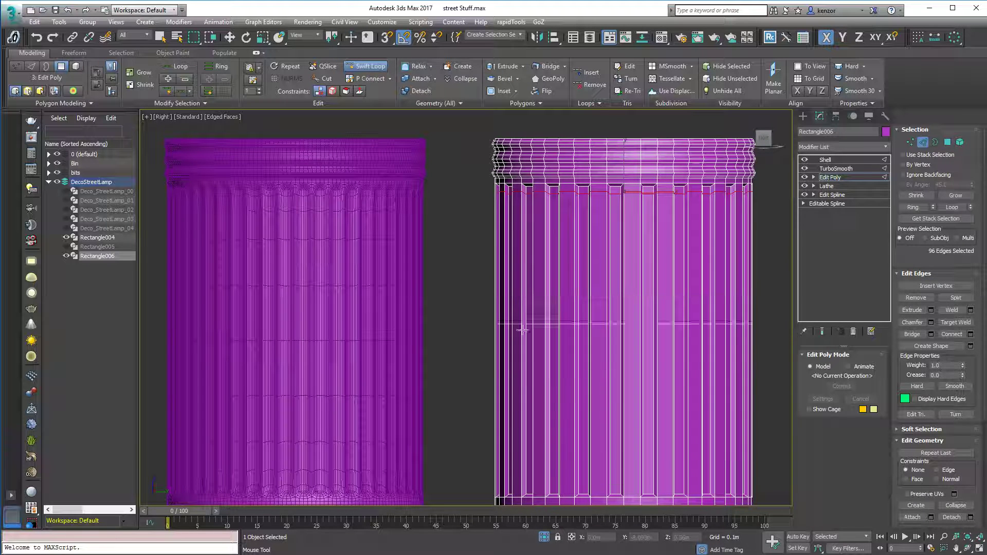
{"action": "left_click", "coordinate": [533, 486]}
{"action": "scroll", "coordinate": [577, 419], "scroll_direction": "down", "scroll_amount": 5}
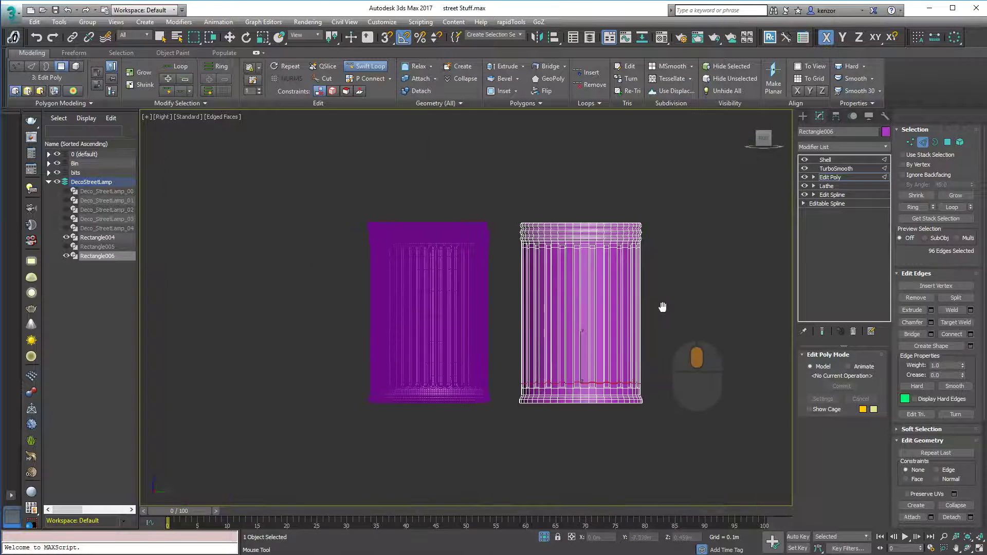
{"action": "key", "text": "w"}
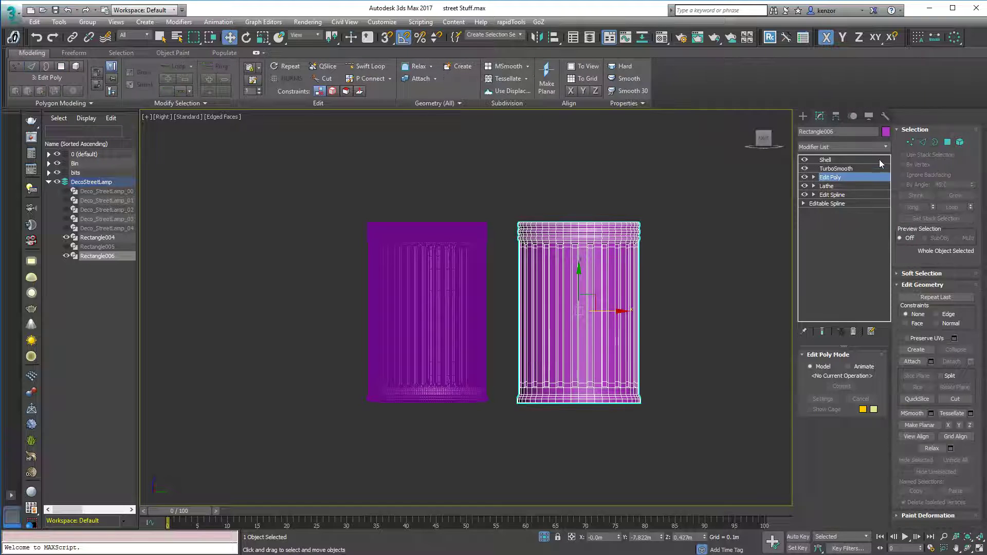
Return to the copy's Shell modifier, hide the edged faces and compare the flutes of both cans.
{"action": "left_click", "coordinate": [878, 161]}
{"action": "left_click", "coordinate": [722, 238]}
{"action": "middle_click_drag", "start_coordinate": [693, 252], "coordinate": [696, 272]}
{"action": "key", "text": "F4"}
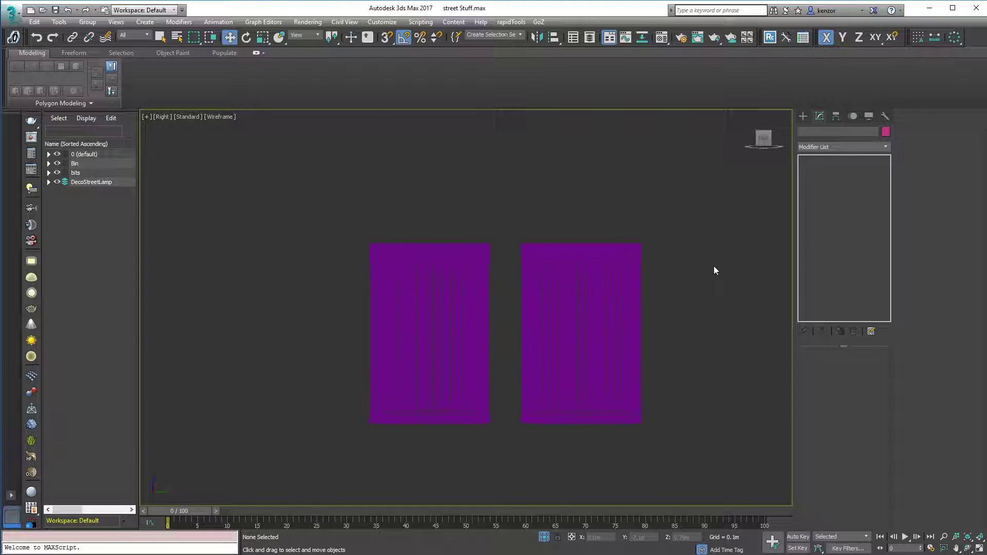
{"action": "key", "text": "z"}
{"action": "mouse_move", "coordinate": [677, 321]}
{"action": "middle_mouse_down", "text": "alt"}
{"action": "mouse_move", "coordinate": [675, 329]}
{"action": "mouse_move", "coordinate": [675, 303]}
{"action": "middle_mouse_up", "text": "alt"}
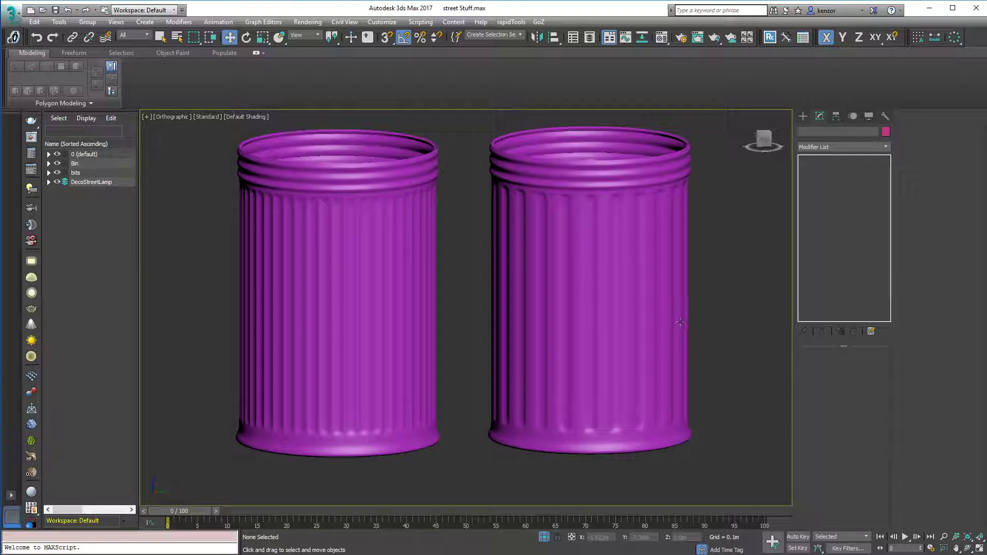
{"action": "left_click", "coordinate": [680, 322]}
{"action": "middle_click_drag", "start_coordinate": [750, 292], "coordinate": [727, 252], "text": "alt"}
Leave isolation in the right view to show the whole scene and clear the selection.
{"action": "left_click", "coordinate": [764, 144]}
{"action": "middle_click_drag", "start_coordinate": [755, 170], "coordinate": [641, 306]}
{"action": "left_click", "coordinate": [544, 537]}
{"action": "middle_click_drag", "start_coordinate": [639, 270], "coordinate": [636, 303], "text": "ctrl+alt"}
{"action": "middle_click_drag", "start_coordinate": [592, 243], "coordinate": [564, 309]}
{"action": "middle_click_drag", "start_coordinate": [563, 308], "coordinate": [599, 231], "text": "ctrl+alt"}
{"action": "key", "text": "ctrl+d"}
Align the plain lathed cylinder to the first fluted can.
{"action": "left_click", "coordinate": [594, 273]}
{"action": "middle_click_drag", "start_coordinate": [619, 297], "coordinate": [615, 222]}
{"action": "middle_click_drag", "start_coordinate": [616, 222], "coordinate": [580, 252], "text": "ctrl+alt"}
{"action": "middle_click_drag", "start_coordinate": [580, 252], "coordinate": [547, 241]}
{"action": "left_click", "coordinate": [553, 40]}
{"action": "left_click", "coordinate": [554, 38]}
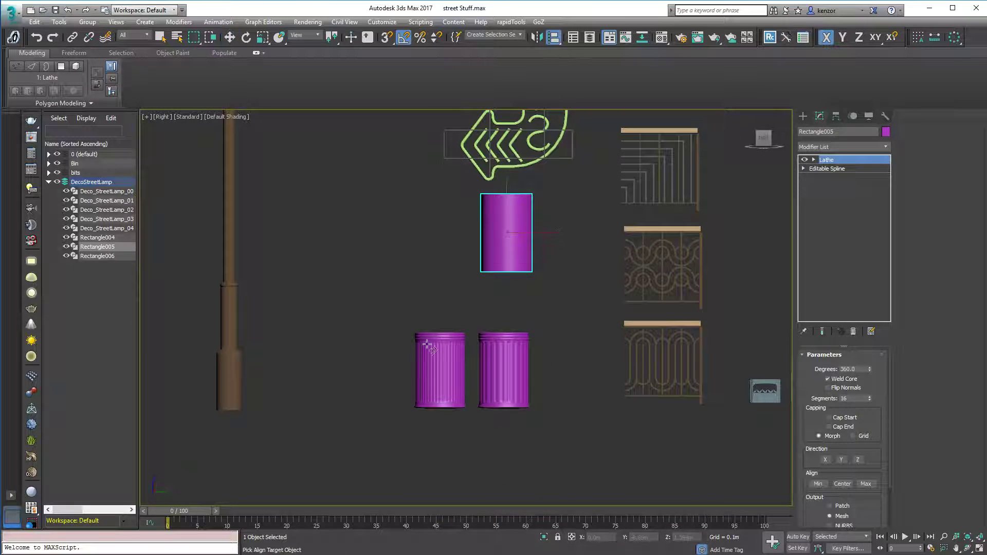
{"action": "left_click", "coordinate": [455, 383]}
{"action": "left_click", "coordinate": [497, 369]}
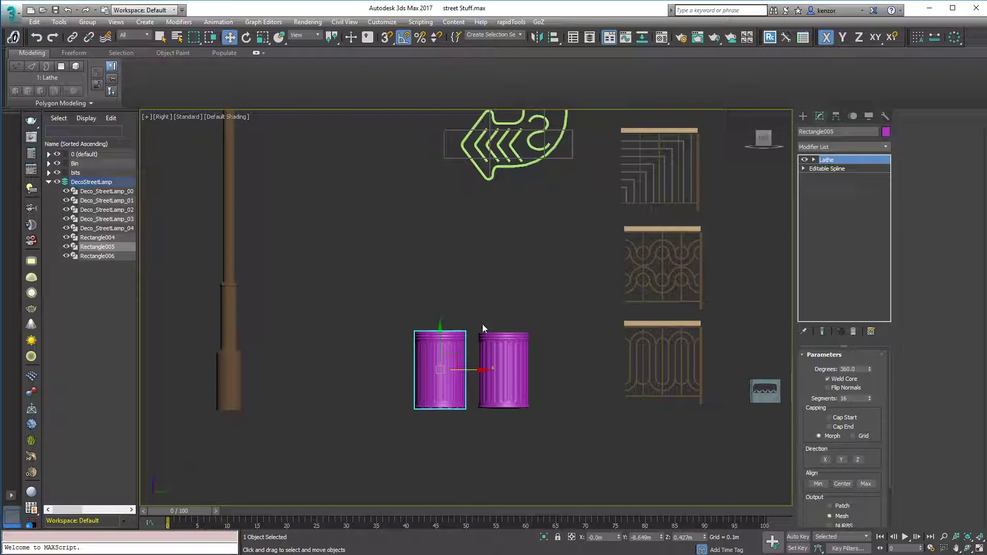
Clone the plain cylinder upward and raise the original along the vertical axis to about 0.69 m.
{"action": "left_click_drag", "start_coordinate": [441, 350], "coordinate": [443, 202], "text": "shift"}
{"action": "left_click", "coordinate": [494, 329]}
{"action": "left_click", "coordinate": [440, 348]}
{"action": "left_click_drag", "start_coordinate": [440, 348], "coordinate": [461, 294]}
{"action": "scroll", "coordinate": [462, 295], "scroll_direction": "up", "scroll_amount": 3}
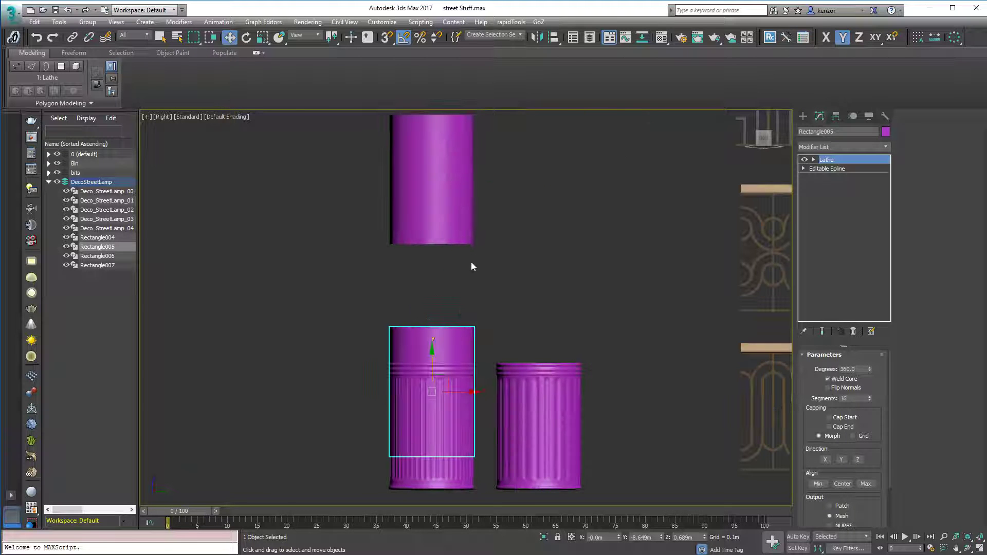
Isolate the first fluted can with the raised cylinder and open the cylinder's base spline at vertex level.
{"action": "left_click_drag", "start_coordinate": [338, 291], "coordinate": [569, 511]}
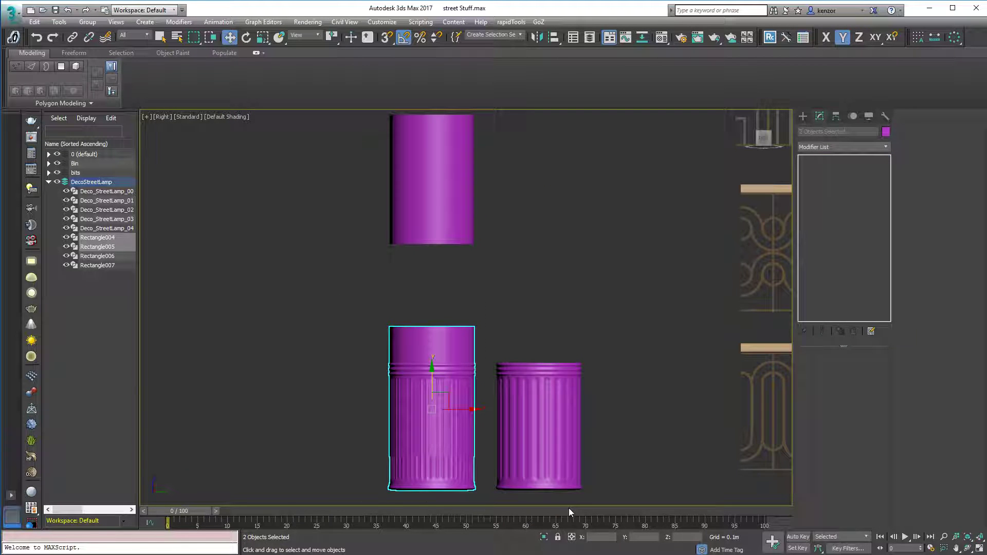
{"action": "left_click", "coordinate": [544, 537]}
{"action": "scroll", "coordinate": [587, 323], "scroll_direction": "up", "scroll_amount": 2}
{"action": "scroll", "coordinate": [613, 271], "scroll_direction": "down", "scroll_amount": 3}
{"action": "left_click", "coordinate": [612, 287]}
{"action": "left_click", "coordinate": [566, 205]}
{"action": "left_click", "coordinate": [804, 169]}
{"action": "left_click", "coordinate": [823, 178]}
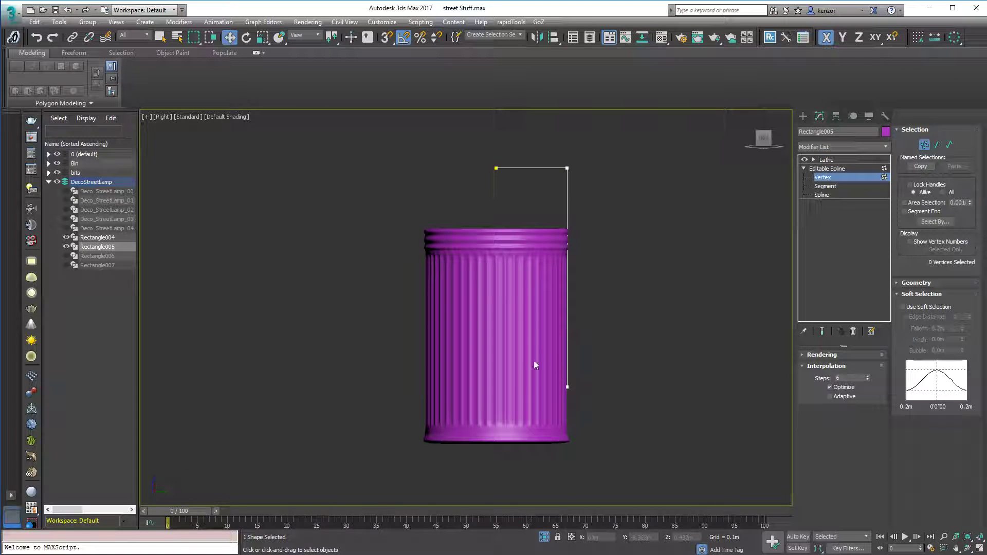
Raise the profile's lower end vertex to just above the can's rim and convert all three vertices to corner type.
{"action": "left_click", "coordinate": [567, 387]}
{"action": "left_click_drag", "start_coordinate": [568, 355], "coordinate": [581, 183]}
{"action": "scroll", "coordinate": [649, 212], "scroll_direction": "up", "scroll_amount": 3}
{"action": "scroll", "coordinate": [550, 146], "scroll_direction": "down", "scroll_amount": 3}
{"action": "left_click_drag", "start_coordinate": [452, 122], "coordinate": [597, 215]}
{"action": "middle_click_drag", "start_coordinate": [607, 142], "coordinate": [597, 218]}
{"action": "right_click", "coordinate": [586, 209]}
{"action": "left_click", "coordinate": [574, 152]}
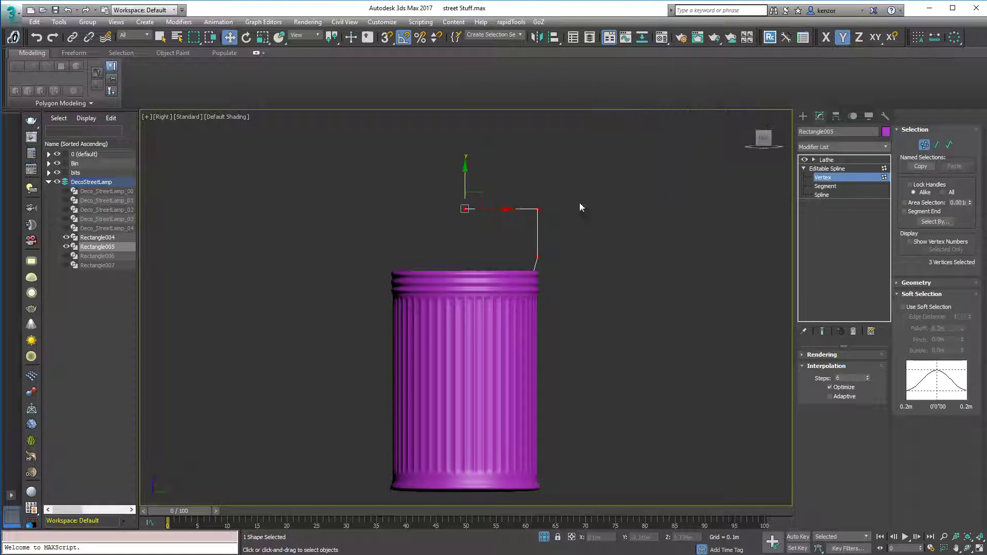
{"action": "left_click", "coordinate": [936, 146]}
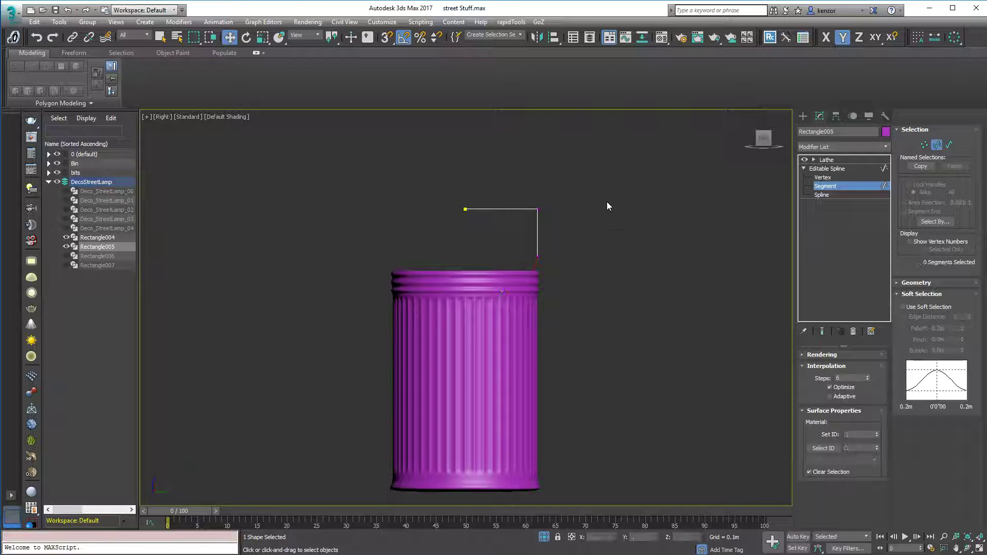
{"action": "scroll", "coordinate": [570, 231], "scroll_direction": "up", "scroll_amount": 5}
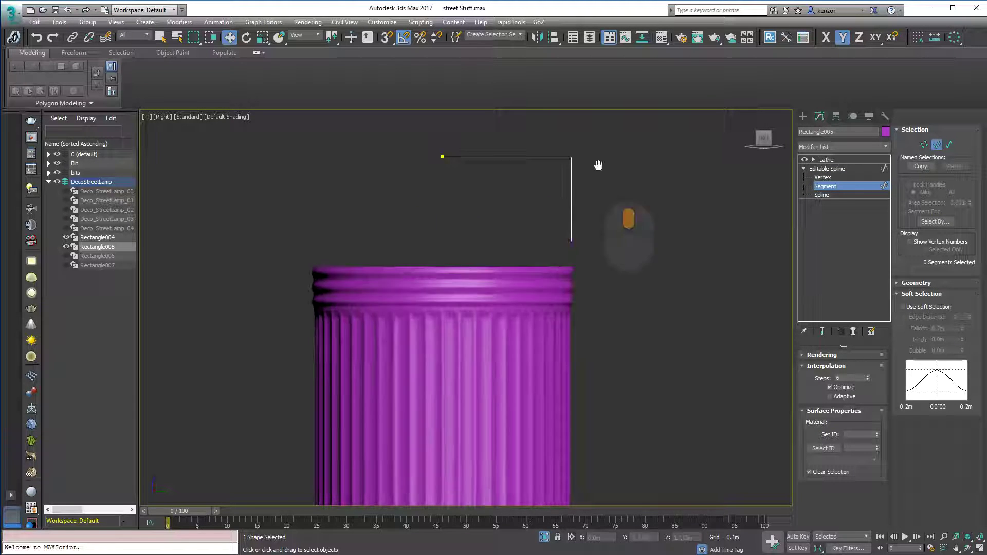
{"action": "left_click", "coordinate": [925, 145]}
{"action": "scroll", "coordinate": [669, 185], "scroll_direction": "up", "scroll_amount": 3}
{"action": "middle_click_drag", "start_coordinate": [670, 186], "coordinate": [739, 220]}
{"action": "scroll", "coordinate": [483, 186], "scroll_direction": "up", "scroll_amount": 5}
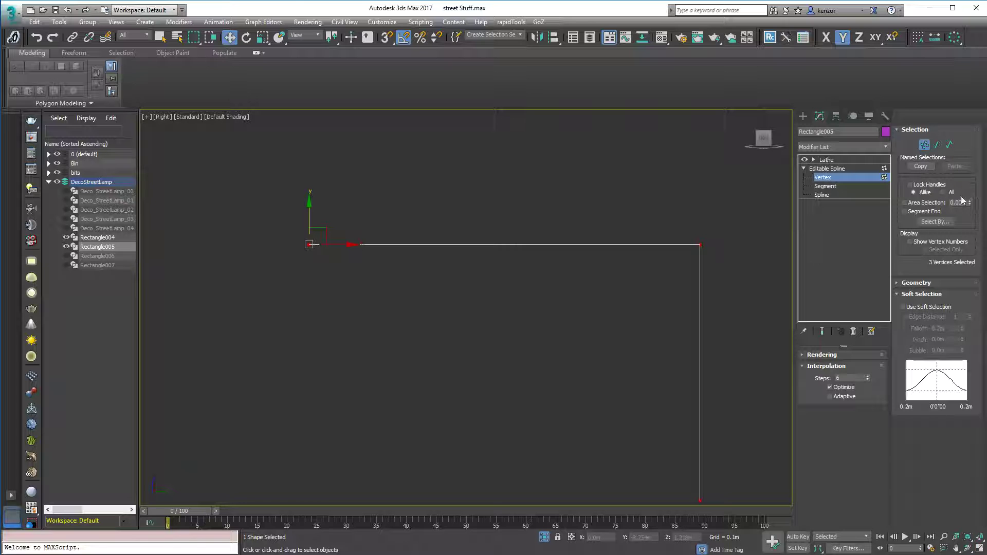
{"action": "left_click", "coordinate": [885, 178]}
{"action": "left_click", "coordinate": [883, 177]}
{"action": "left_click", "coordinate": [941, 283]}
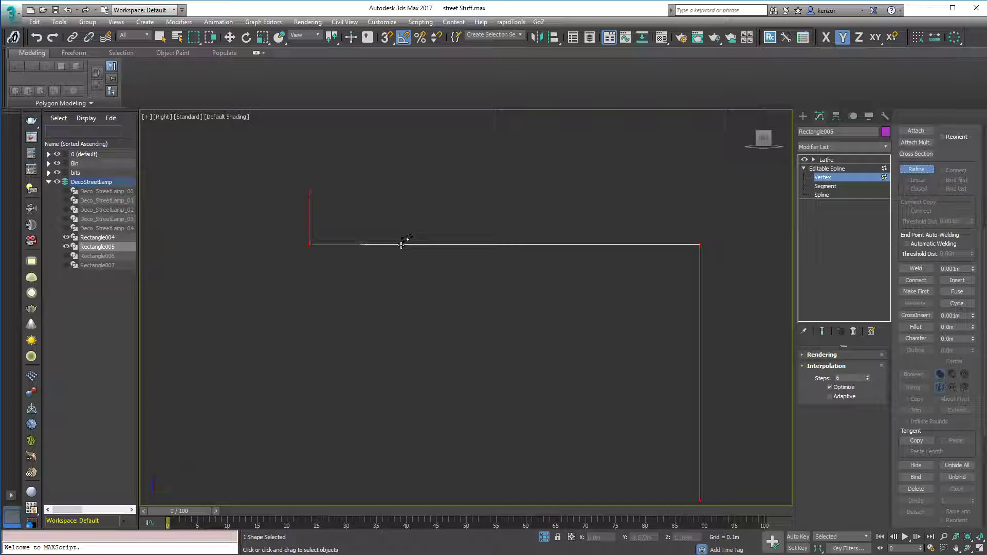
{"action": "middle_click_drag", "start_coordinate": [452, 223], "coordinate": [415, 215]}
{"action": "scroll", "coordinate": [433, 212], "scroll_direction": "down", "scroll_amount": 1}
{"action": "key", "text": "w"}
{"action": "left_click", "coordinate": [470, 207]}
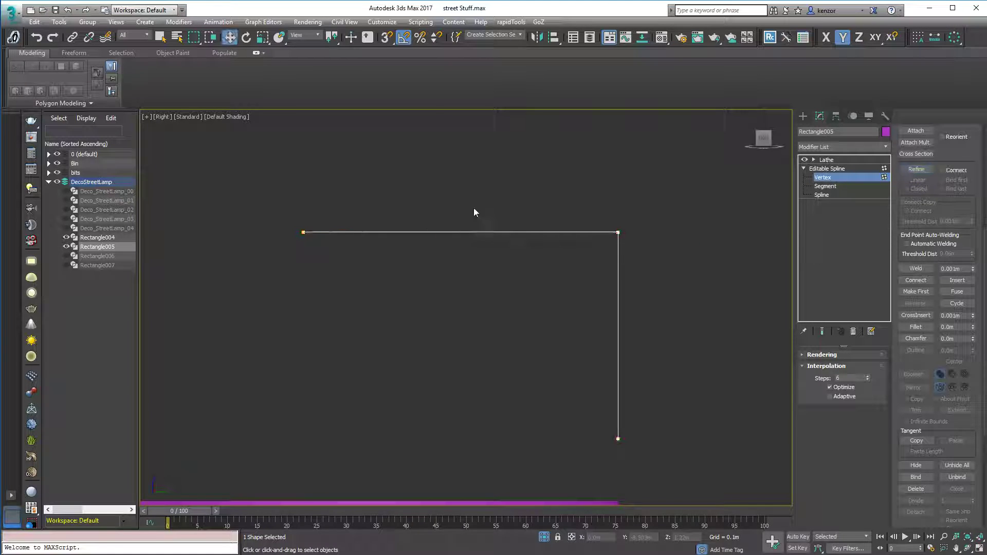
Divide the horizontal upper segment of the lid profile with a division value of 3.
{"action": "left_click", "coordinate": [843, 185]}
{"action": "left_click", "coordinate": [489, 233]}
{"action": "scroll", "coordinate": [978, 412], "scroll_direction": "down", "scroll_amount": 10}
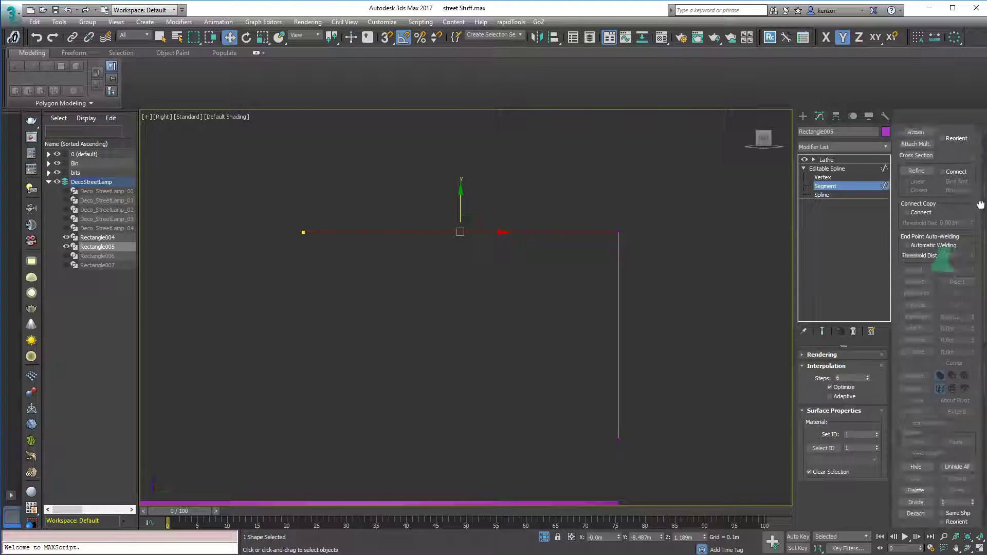
{"action": "left_click", "coordinate": [947, 423]}
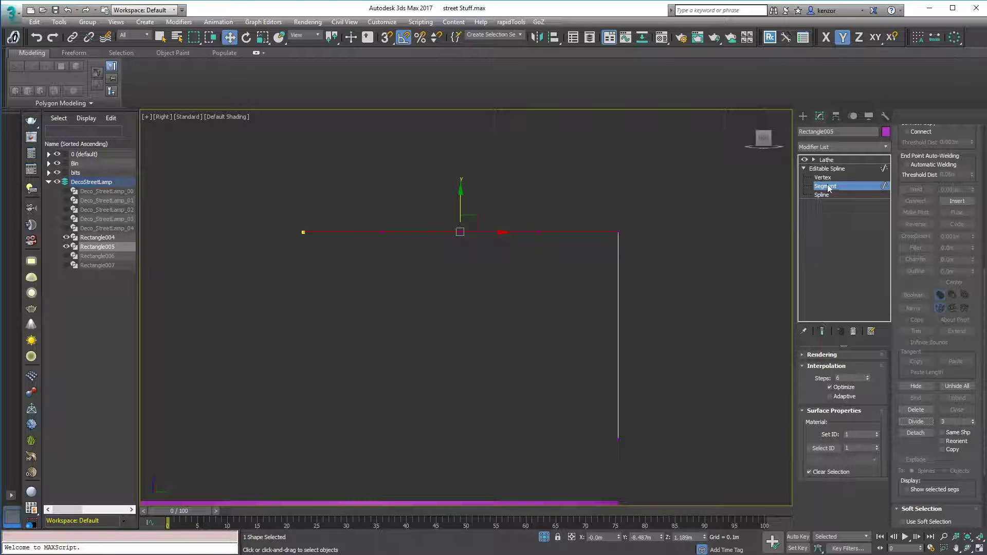
Chamfer the three division vertices along the upper segment of the lid profile.
{"action": "left_click", "coordinate": [824, 178]}
{"action": "left_click_drag", "start_coordinate": [362, 196], "coordinate": [558, 268]}
{"action": "left_click", "coordinate": [916, 248]}
{"action": "left_click", "coordinate": [916, 259]}
{"action": "scroll", "coordinate": [564, 242], "scroll_direction": "up", "scroll_amount": 3}
{"action": "left_click_drag", "start_coordinate": [525, 246], "coordinate": [525, 246]}
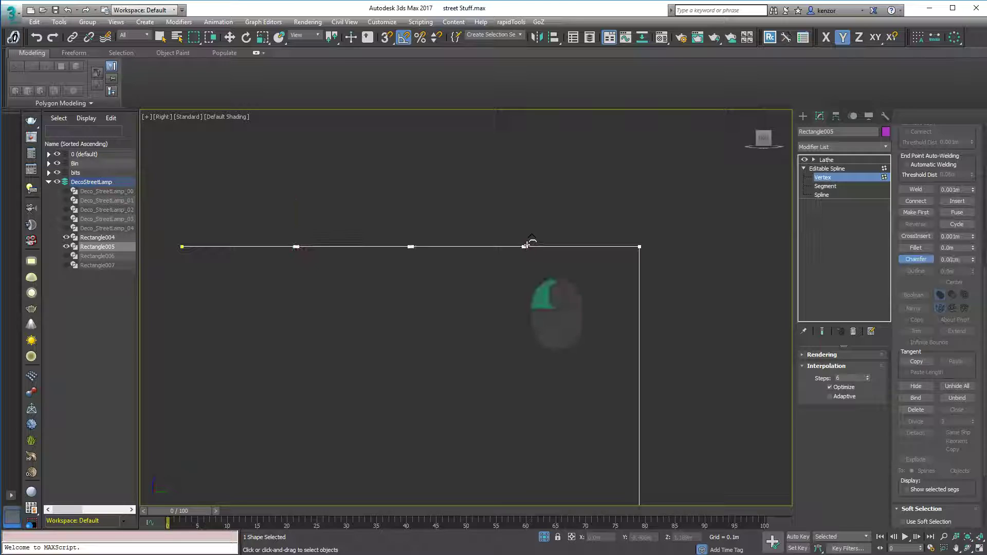
{"action": "scroll", "coordinate": [597, 198], "scroll_direction": "down", "scroll_amount": 2}
{"action": "middle_click_drag", "start_coordinate": [672, 178], "coordinate": [689, 203]}
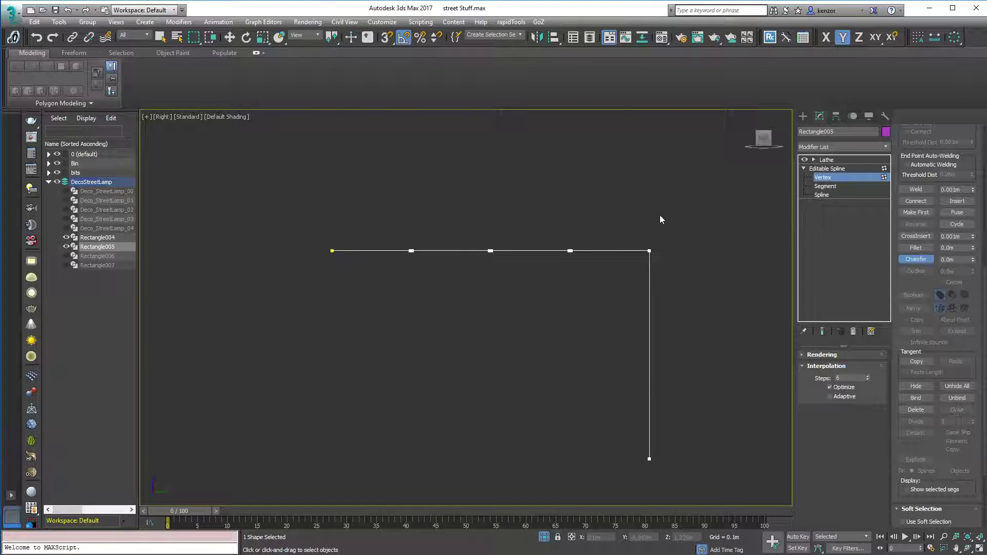
Raise progressively smaller groups of the profile's upper segments toward the lid's center to form three small steps.
{"action": "key", "text": "2"}
{"action": "key", "text": "2"}
{"action": "key", "text": "1"}
{"action": "key", "text": "2"}
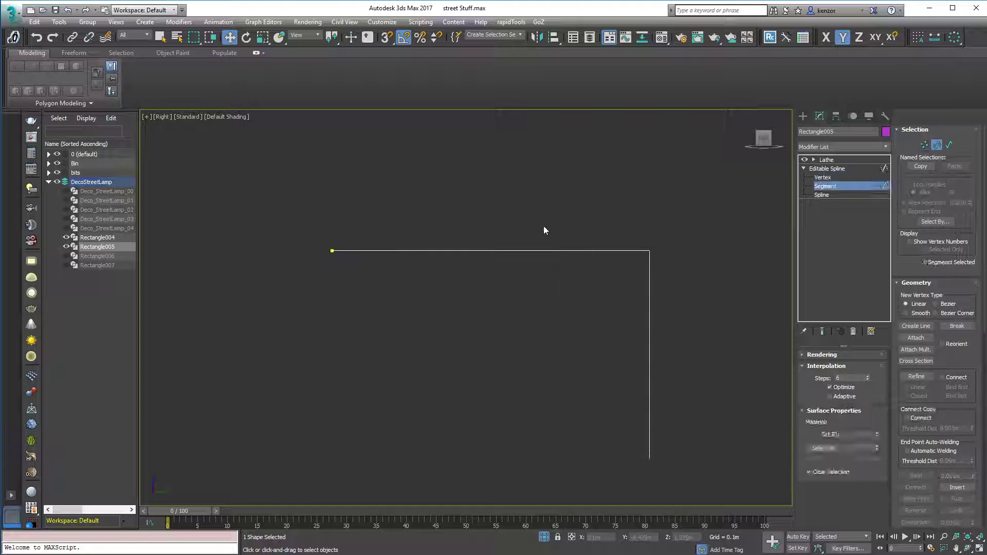
{"action": "key", "text": "2"}
{"action": "key", "text": "2"}
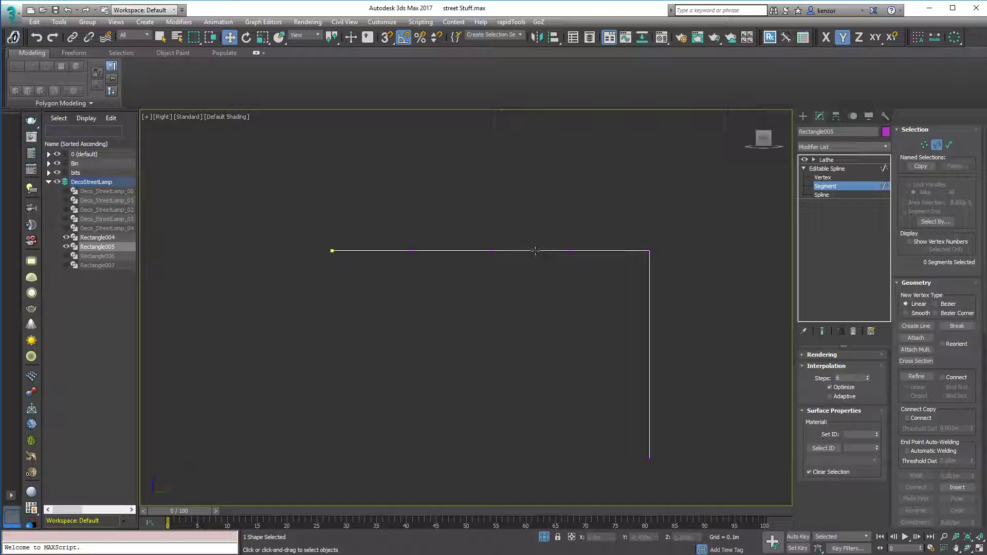
{"action": "left_click_drag", "start_coordinate": [311, 217], "coordinate": [547, 293]}
{"action": "left_click_drag", "start_coordinate": [453, 220], "coordinate": [450, 219]}
{"action": "left_click_drag", "start_coordinate": [297, 204], "coordinate": [453, 269]}
{"action": "left_click", "coordinate": [410, 218]}
{"action": "left_click_drag", "start_coordinate": [320, 207], "coordinate": [373, 266]}
{"action": "left_click_drag", "start_coordinate": [370, 217], "coordinate": [371, 212]}
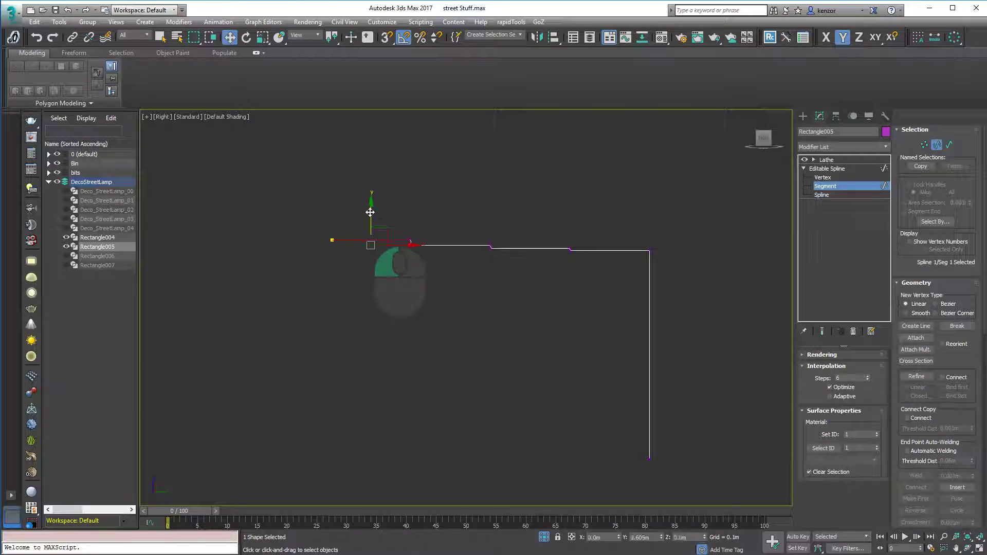
Raise the inner groups of segments a little more to make the steps of the lid profile taller.
{"action": "left_click_drag", "start_coordinate": [290, 205], "coordinate": [443, 270]}
{"action": "left_click_drag", "start_coordinate": [410, 212], "coordinate": [411, 208]}
{"action": "left_click_drag", "start_coordinate": [280, 200], "coordinate": [518, 279]}
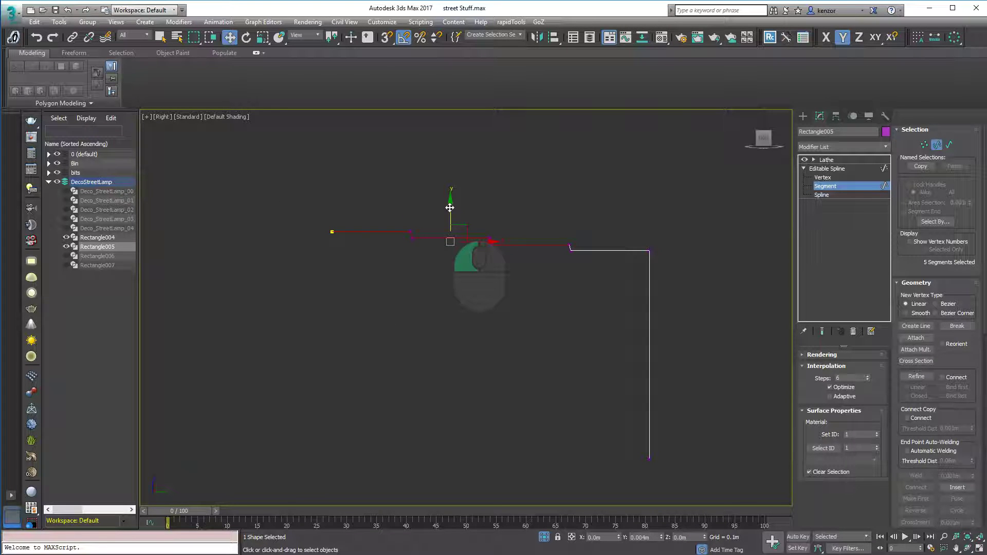
{"action": "scroll", "coordinate": [689, 243], "scroll_direction": "down", "scroll_amount": 2}
{"action": "left_click", "coordinate": [675, 258]}
{"action": "scroll", "coordinate": [715, 231], "scroll_direction": "down", "scroll_amount": 1}
{"action": "middle_click_drag", "start_coordinate": [659, 224], "coordinate": [569, 214]}
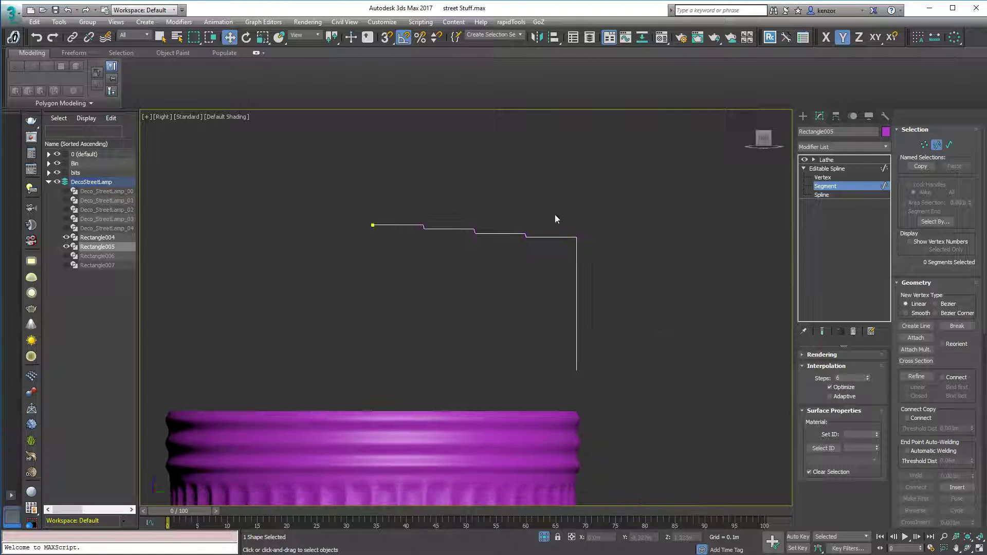
Move the profile's outer vertical segment outward so the lid extends beyond the can's rim.
{"action": "left_click_drag", "start_coordinate": [560, 196], "coordinate": [609, 321]}
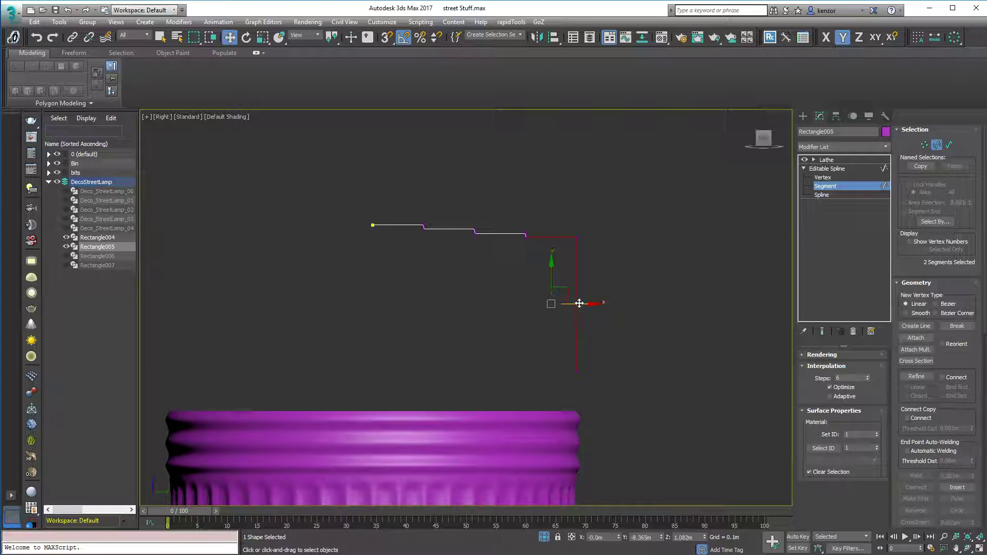
{"action": "left_click_drag", "start_coordinate": [560, 214], "coordinate": [611, 336]}
{"action": "left_click", "coordinate": [576, 282]}
{"action": "left_click_drag", "start_coordinate": [599, 304], "coordinate": [617, 304]}
Raise the profile's lower end vertex to shorten the lid's skirt and return to the Lathe level.
{"action": "key", "text": "1"}
{"action": "left_click_drag", "start_coordinate": [639, 397], "coordinate": [615, 236]}
{"action": "left_click", "coordinate": [827, 168]}
{"action": "left_click", "coordinate": [827, 160]}
{"action": "middle_click_drag", "start_coordinate": [599, 334], "coordinate": [636, 316]}
Copy the Shell modifier from the fluted can and paste it above the Lathe on the lid.
{"action": "left_click", "coordinate": [596, 356]}
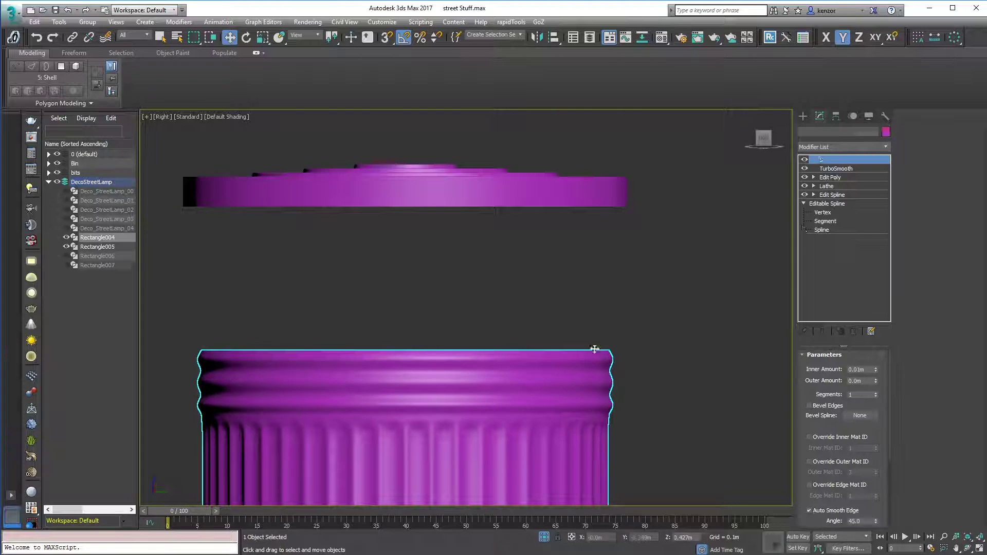
{"action": "right_click", "coordinate": [853, 167]}
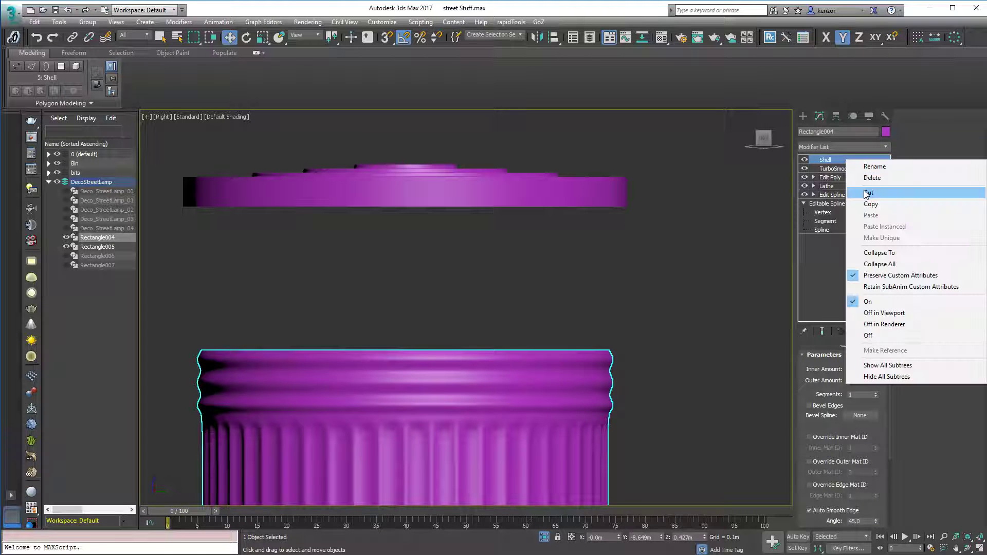
{"action": "left_click", "coordinate": [696, 189]}
{"action": "left_click", "coordinate": [621, 194]}
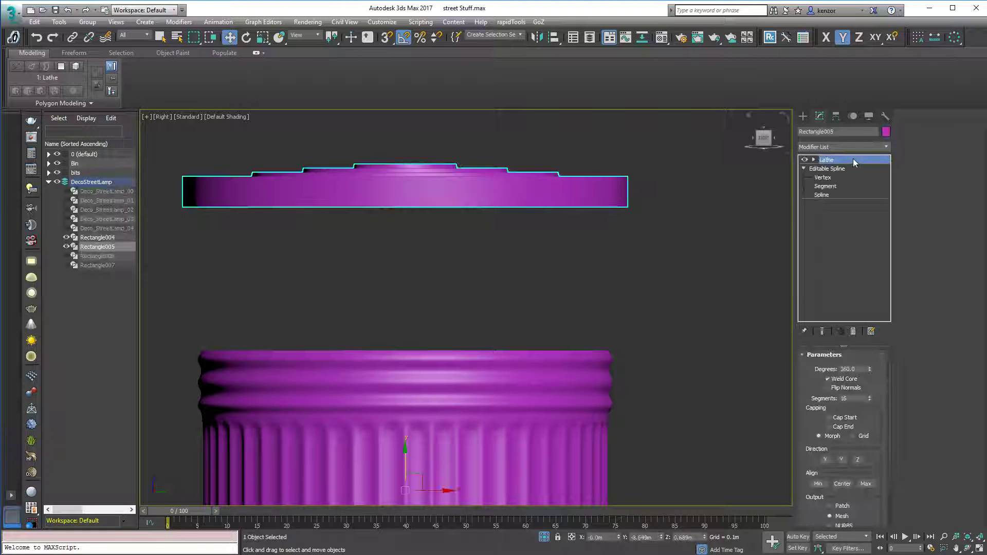
{"action": "right_click", "coordinate": [849, 160]}
{"action": "left_click", "coordinate": [871, 213]}
{"action": "middle_click_drag", "start_coordinate": [715, 188], "coordinate": [692, 190], "text": "alt"}
{"action": "left_click", "coordinate": [764, 139]}
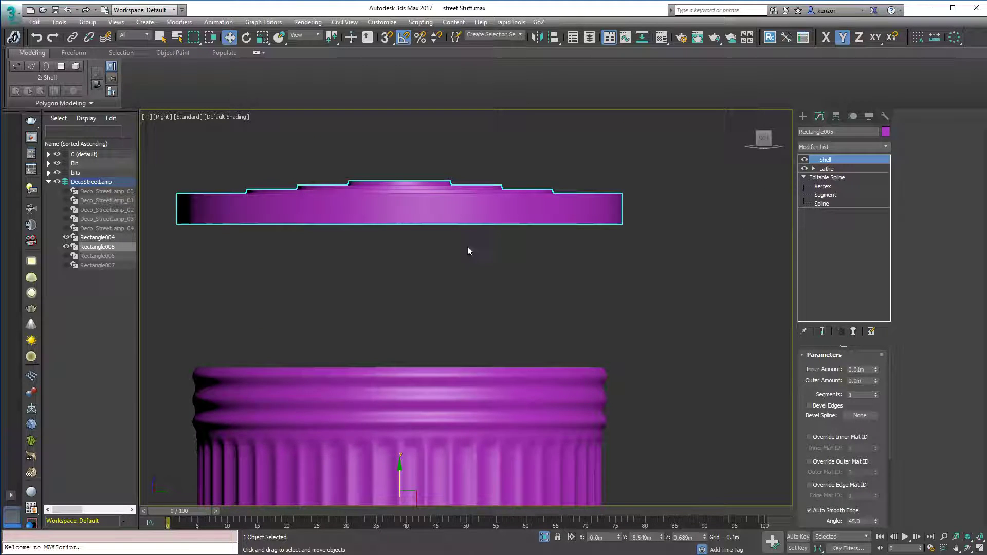
Lower all vertices of the lid's spline until the lid sits on the can's rim, with the end result shown.
{"action": "scroll", "coordinate": [483, 237], "scroll_direction": "down", "scroll_amount": 5, "text": "ctrl"}
{"action": "left_click", "coordinate": [824, 186]}
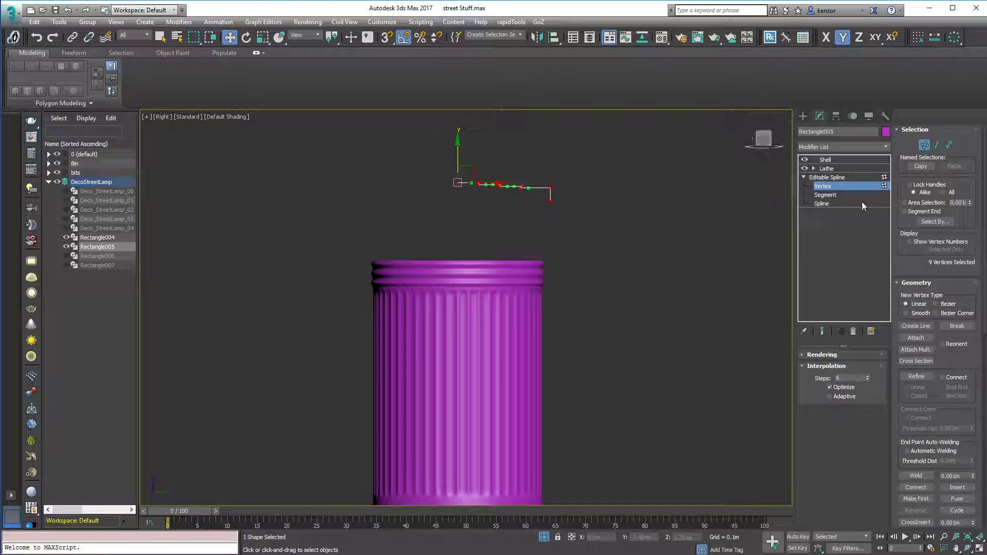
{"action": "left_click", "coordinate": [822, 332]}
{"action": "left_click_drag", "start_coordinate": [479, 157], "coordinate": [480, 223]}
{"action": "middle_click_drag", "start_coordinate": [486, 215], "coordinate": [510, 181], "text": "ctrl+alt"}
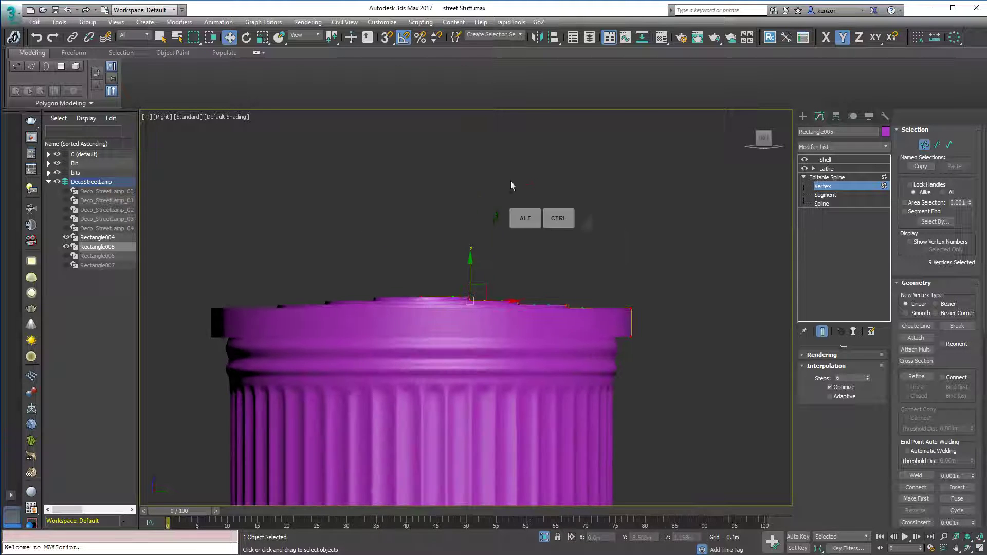
Move the lid profile's two outer vertices inward to fit closely around the can's rim, and leave vertex editing.
{"action": "left_click_drag", "start_coordinate": [640, 303], "coordinate": [666, 309]}
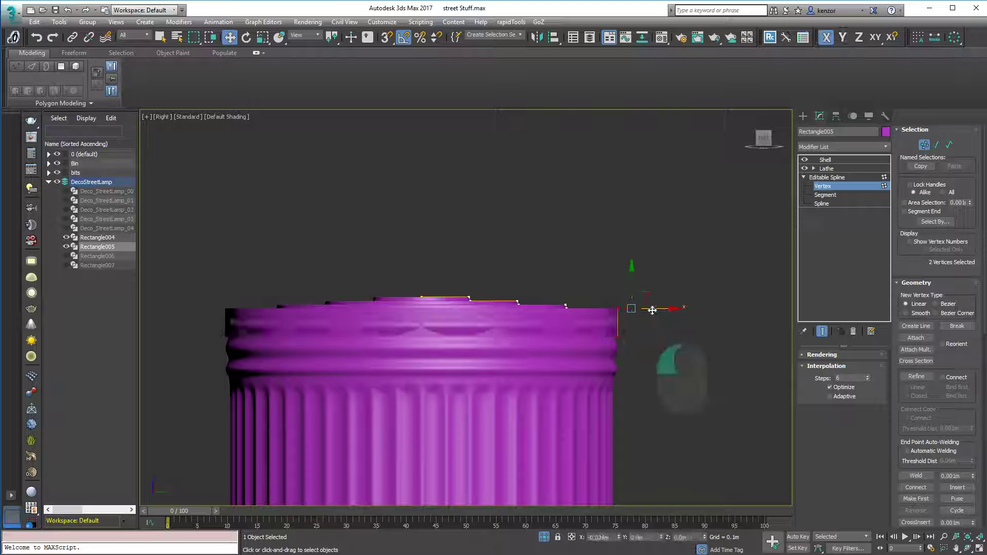
{"action": "middle_click_drag", "start_coordinate": [656, 309], "coordinate": [649, 307], "text": "alt"}
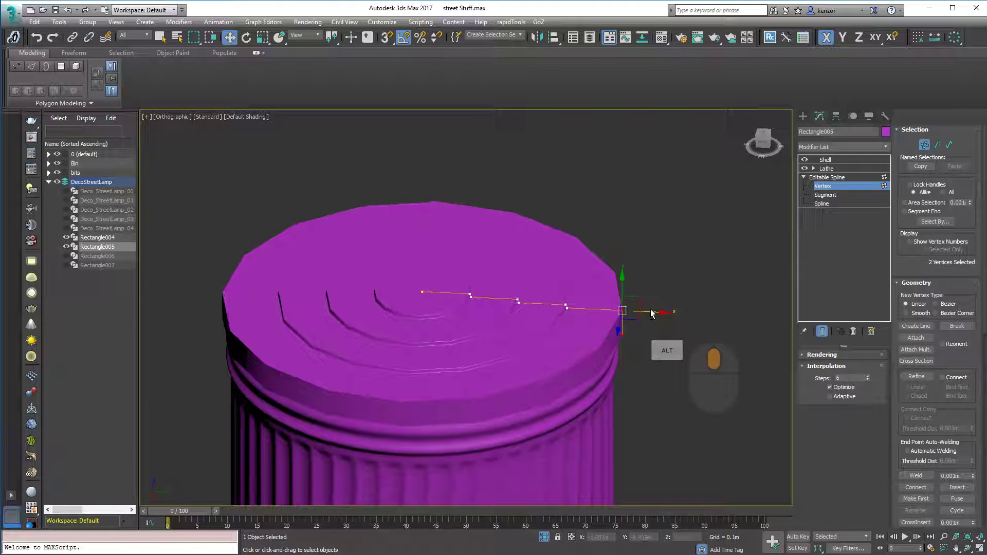
{"action": "left_click", "coordinate": [822, 331]}
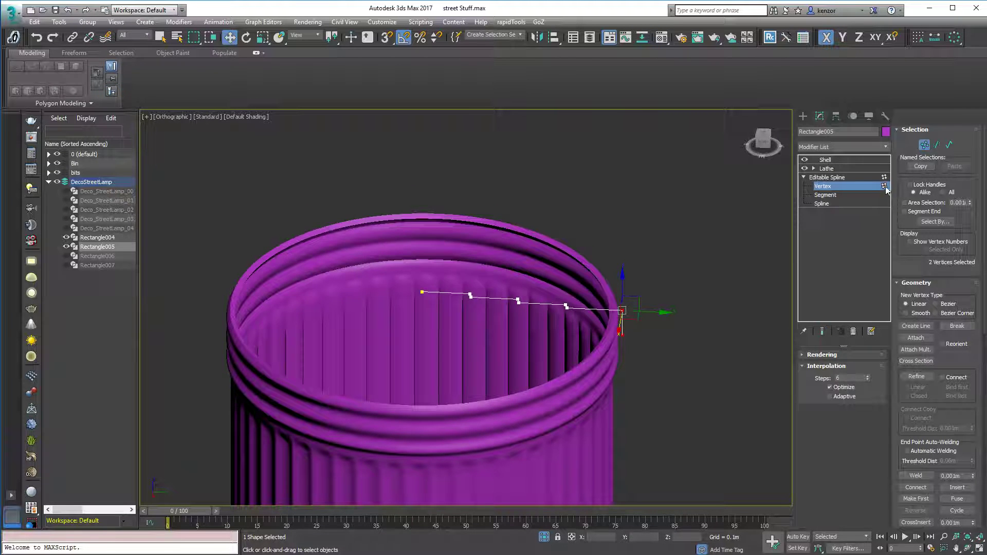
{"action": "left_click", "coordinate": [833, 177]}
{"action": "left_click", "coordinate": [725, 221]}
Set the segments of the lid's Lathe modifier to 48.
{"action": "scroll", "coordinate": [653, 265], "scroll_direction": "up", "scroll_amount": 3}
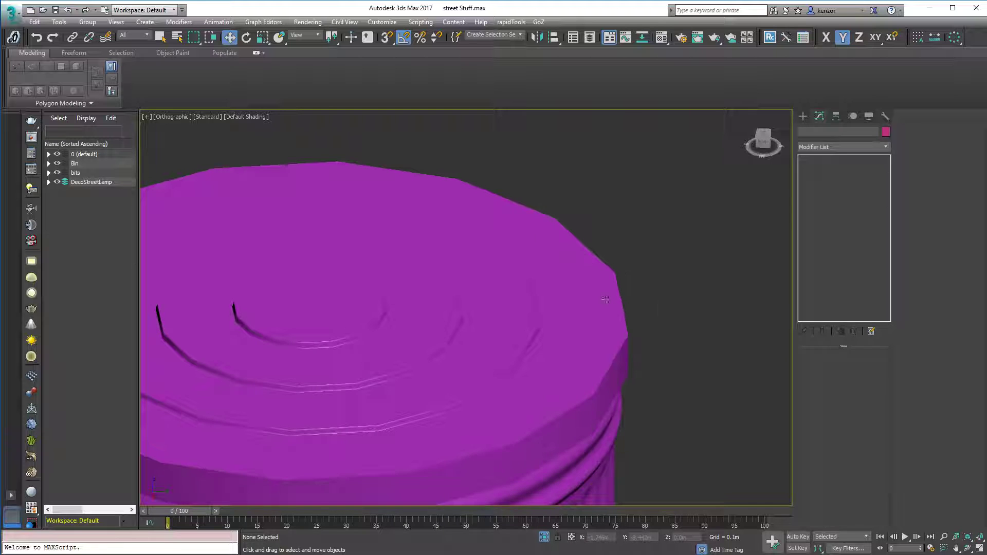
{"action": "left_click", "coordinate": [598, 280]}
{"action": "middle_click_drag", "start_coordinate": [598, 280], "coordinate": [621, 304], "text": "alt"}
{"action": "middle_click_drag", "start_coordinate": [776, 205], "coordinate": [684, 260], "text": "alt"}
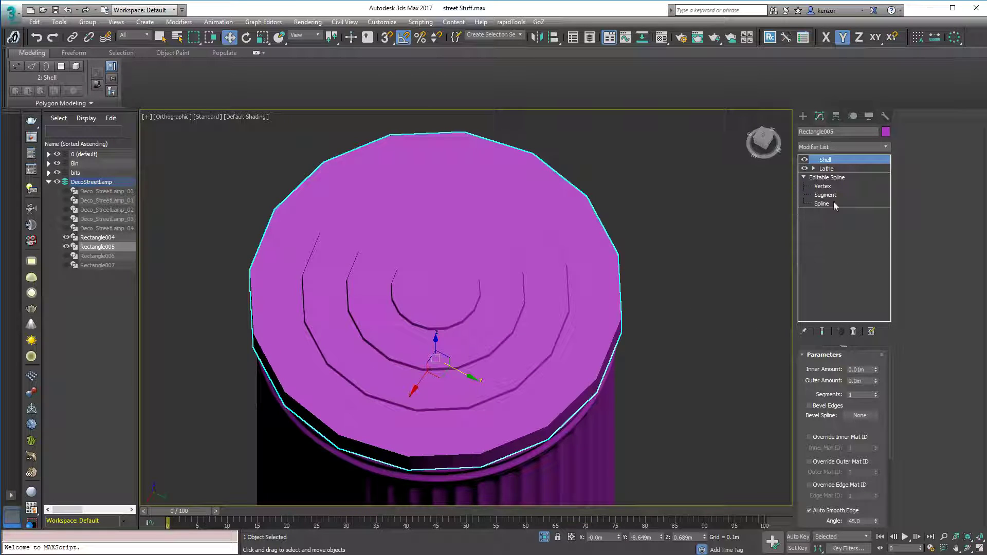
{"action": "left_click", "coordinate": [856, 170]}
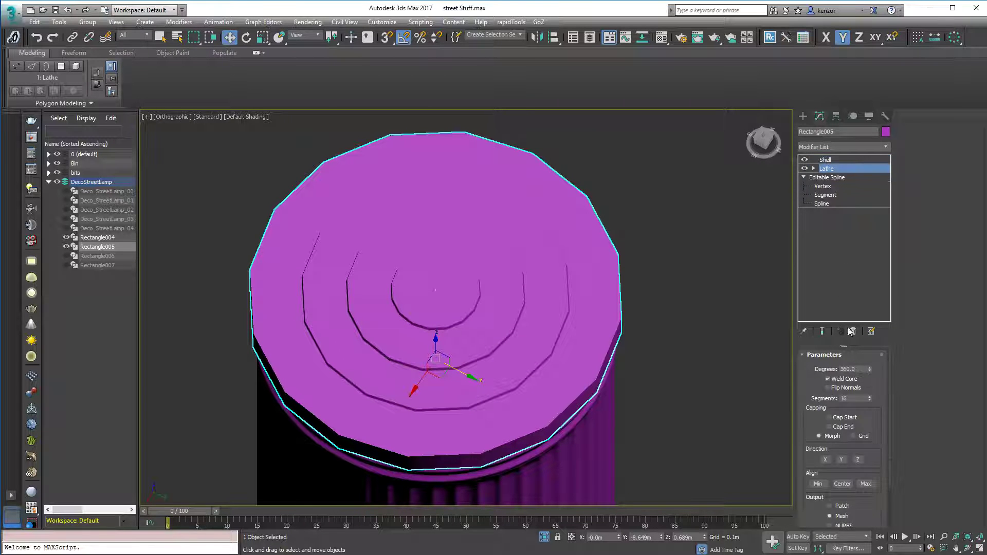
{"action": "type", "text": "48"}
{"action": "key", "text": "Return"}
Examine the lidded can from several angles, checking its shape with and without edged faces.
{"action": "middle_click_drag", "start_coordinate": [594, 281], "coordinate": [656, 237], "text": "alt"}
{"action": "scroll", "coordinate": [690, 245], "scroll_direction": "down", "scroll_amount": 2}
{"action": "middle_click_drag", "start_coordinate": [688, 277], "coordinate": [687, 250], "text": "alt"}
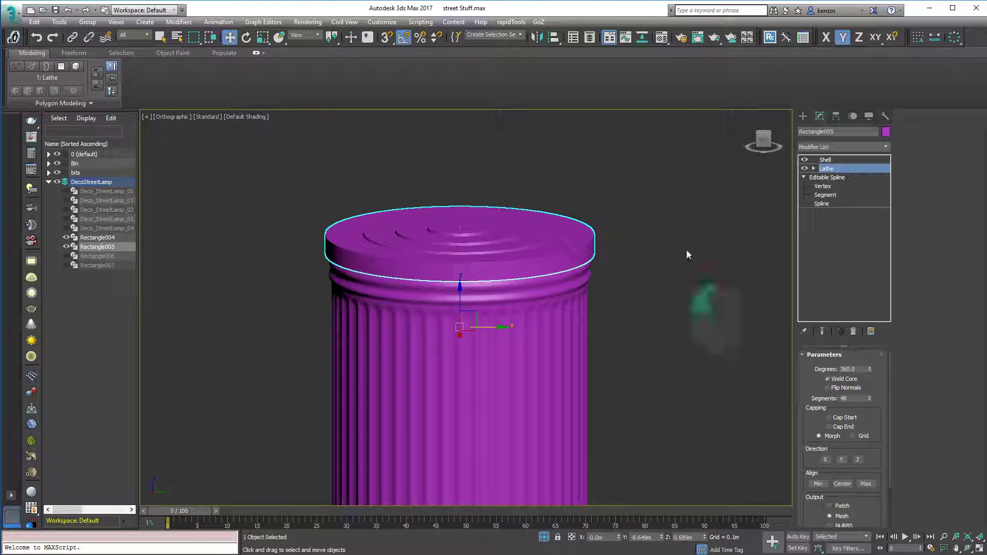
{"action": "left_click", "coordinate": [658, 251]}
{"action": "scroll", "coordinate": [649, 277], "scroll_direction": "down", "scroll_amount": 2}
{"action": "left_click", "coordinate": [583, 297]}
{"action": "mouse_move", "coordinate": [625, 280]}
{"action": "middle_mouse_down", "text": "alt"}
{"action": "mouse_move", "coordinate": [631, 265]}
{"action": "mouse_move", "coordinate": [617, 282]}
{"action": "mouse_move", "coordinate": [642, 276]}
{"action": "mouse_move", "coordinate": [626, 280]}
{"action": "mouse_move", "coordinate": [637, 280]}
{"action": "mouse_move", "coordinate": [650, 252]}
{"action": "middle_mouse_up", "text": "alt"}
{"action": "left_click", "coordinate": [648, 283]}
{"action": "key", "text": "F4"}
{"action": "key", "text": "F4"}
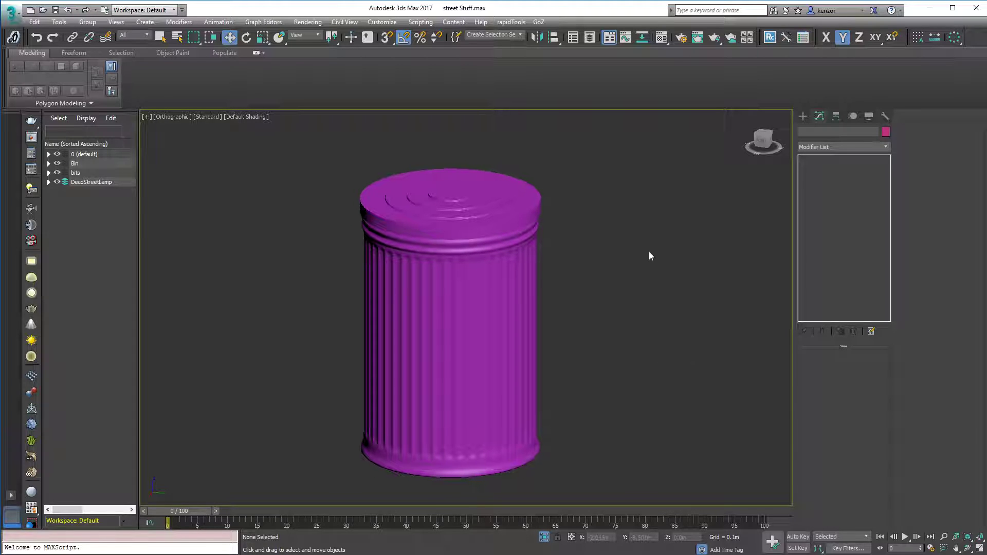